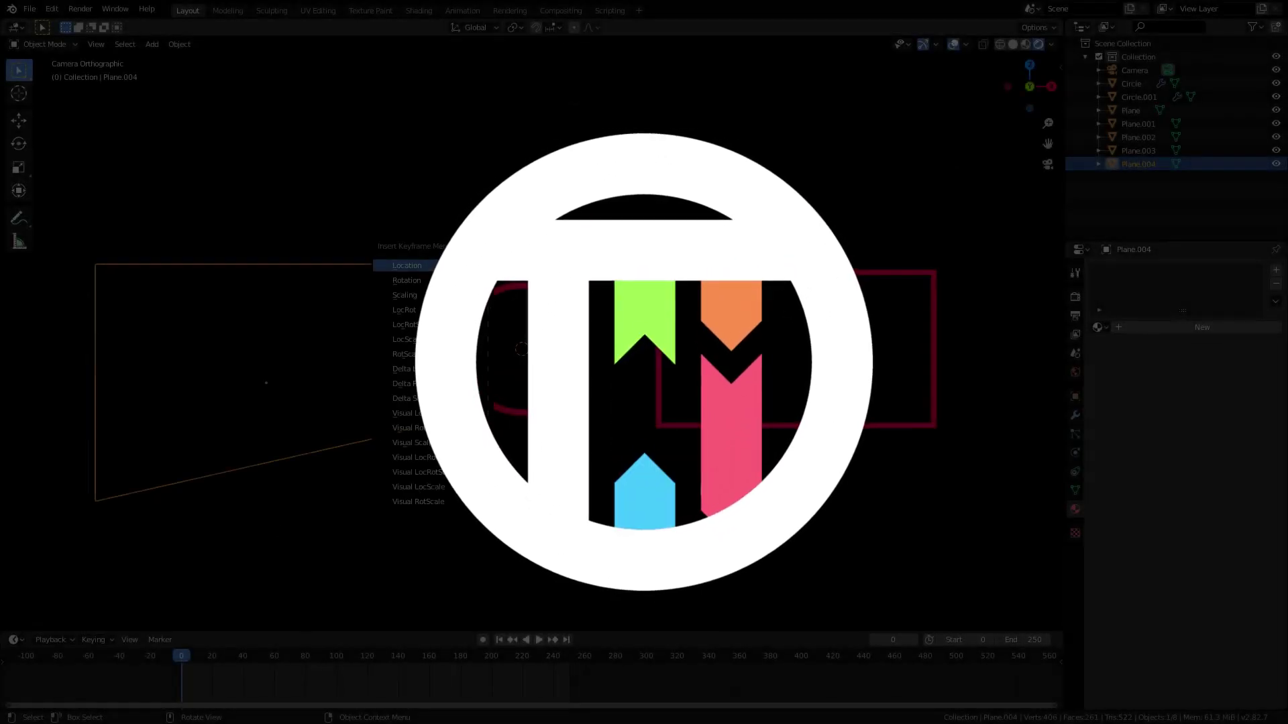
- Insert a location keyframe for Plane.004 at frame 0
click(463, 265)
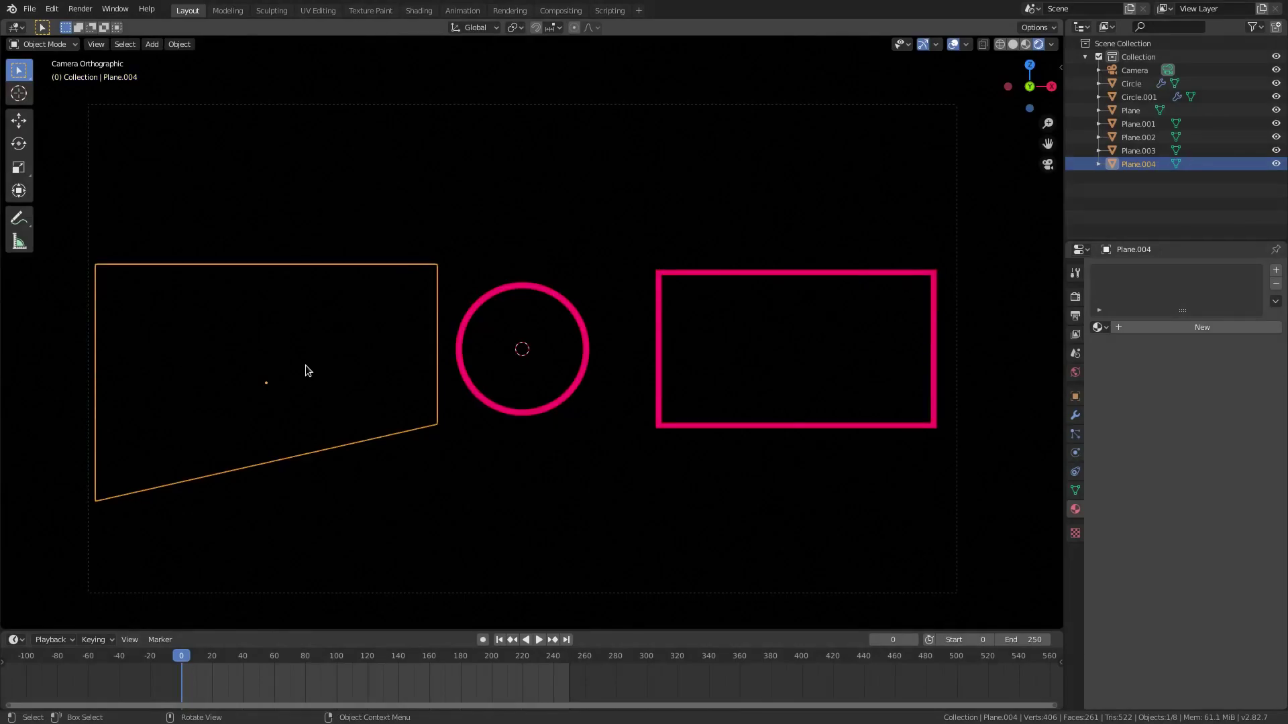
- Duplicate the left mask plane and move the copy to X 2.162 m over the right rectangle
key(shift+d)
key(Escape)
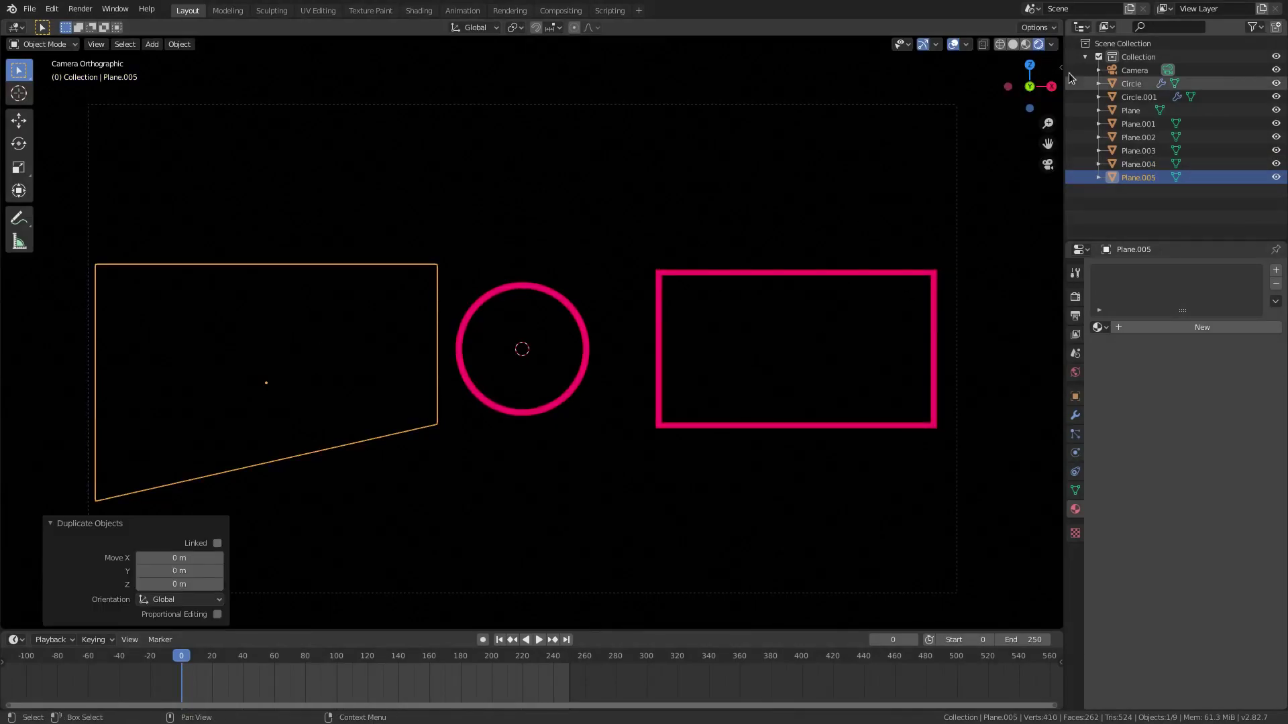
key(n)
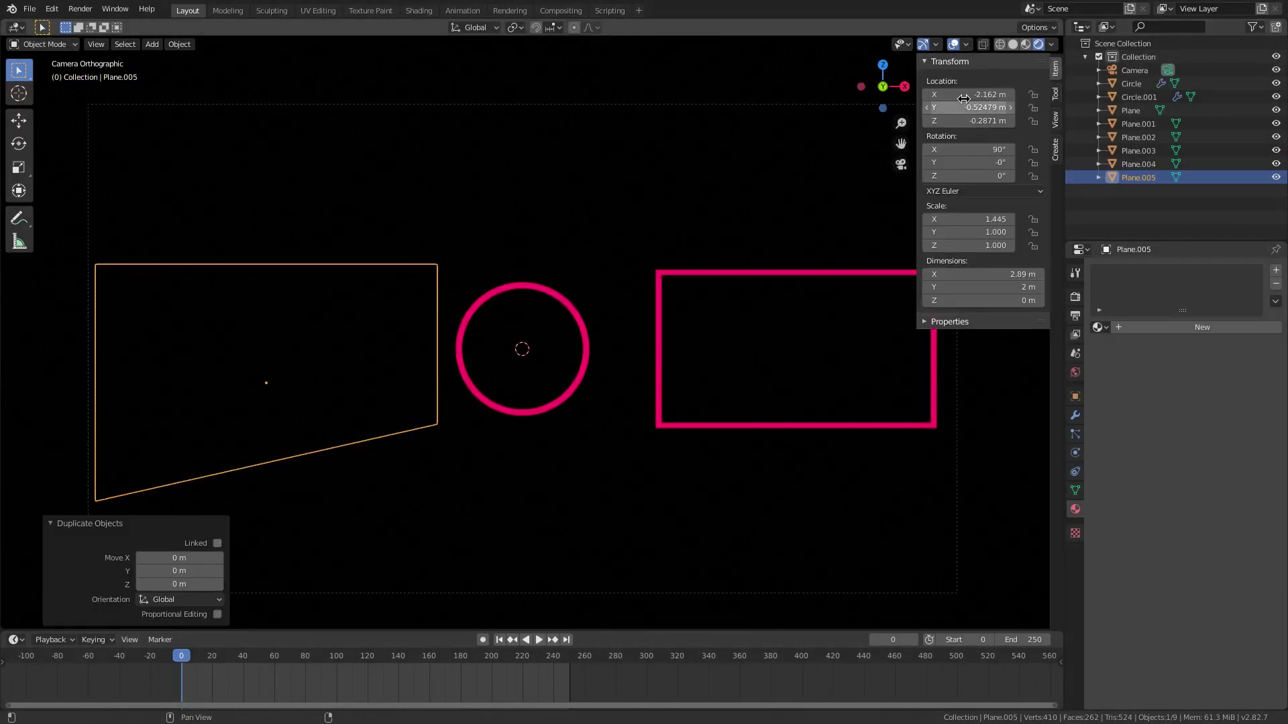
click(934, 94)
key(Return)
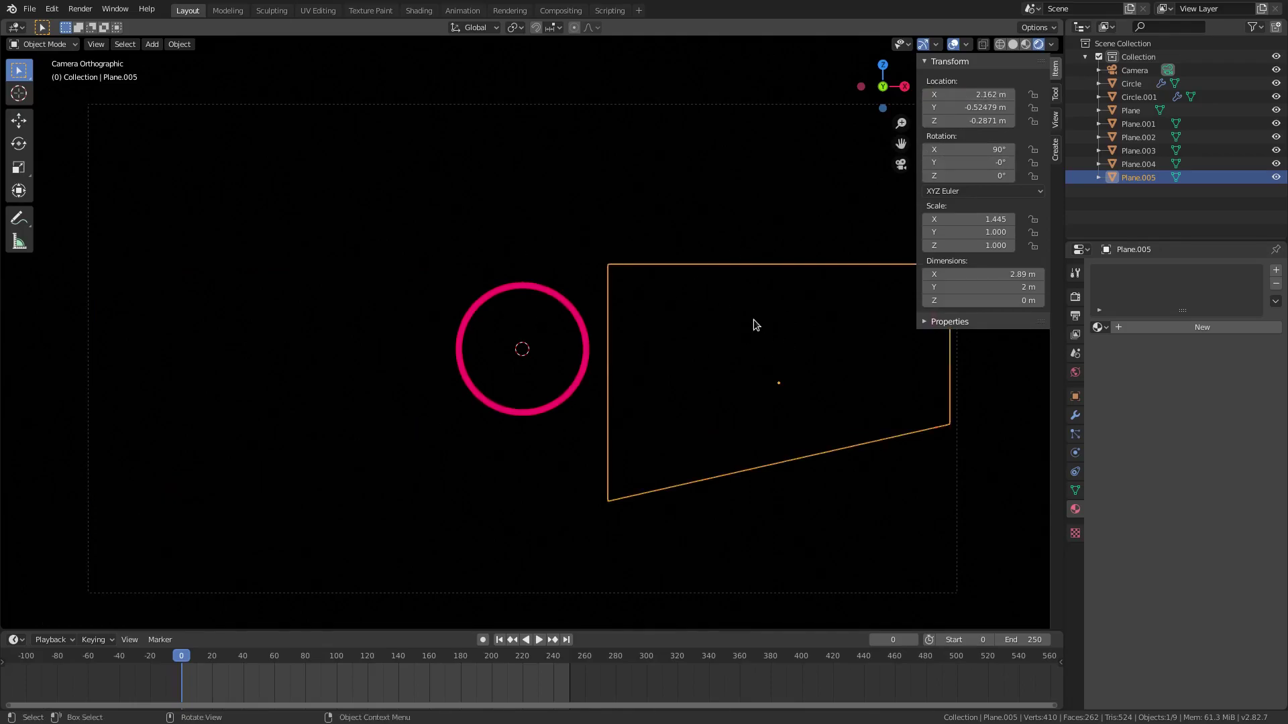
- Duplicate it again, slide the copy over the circle, and narrow it to X scale 0.596
key(shift+d)
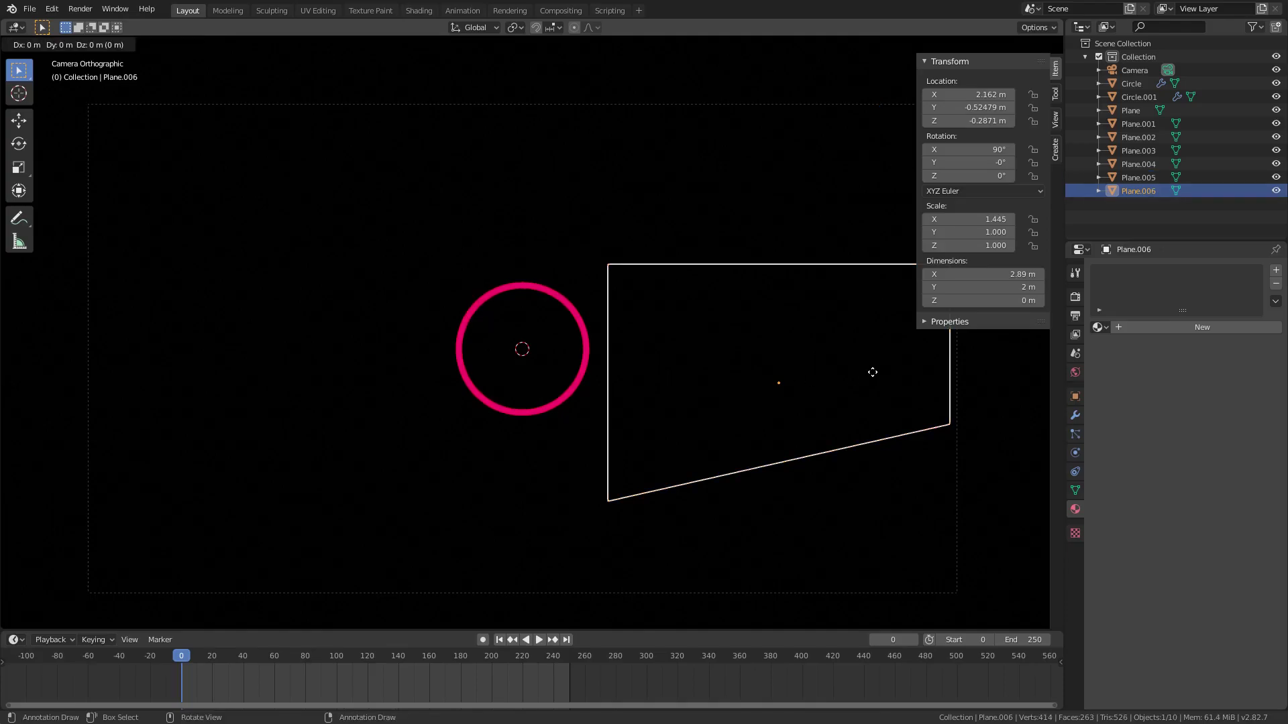
key(x)
key(Escape)
key(g)
key(x)
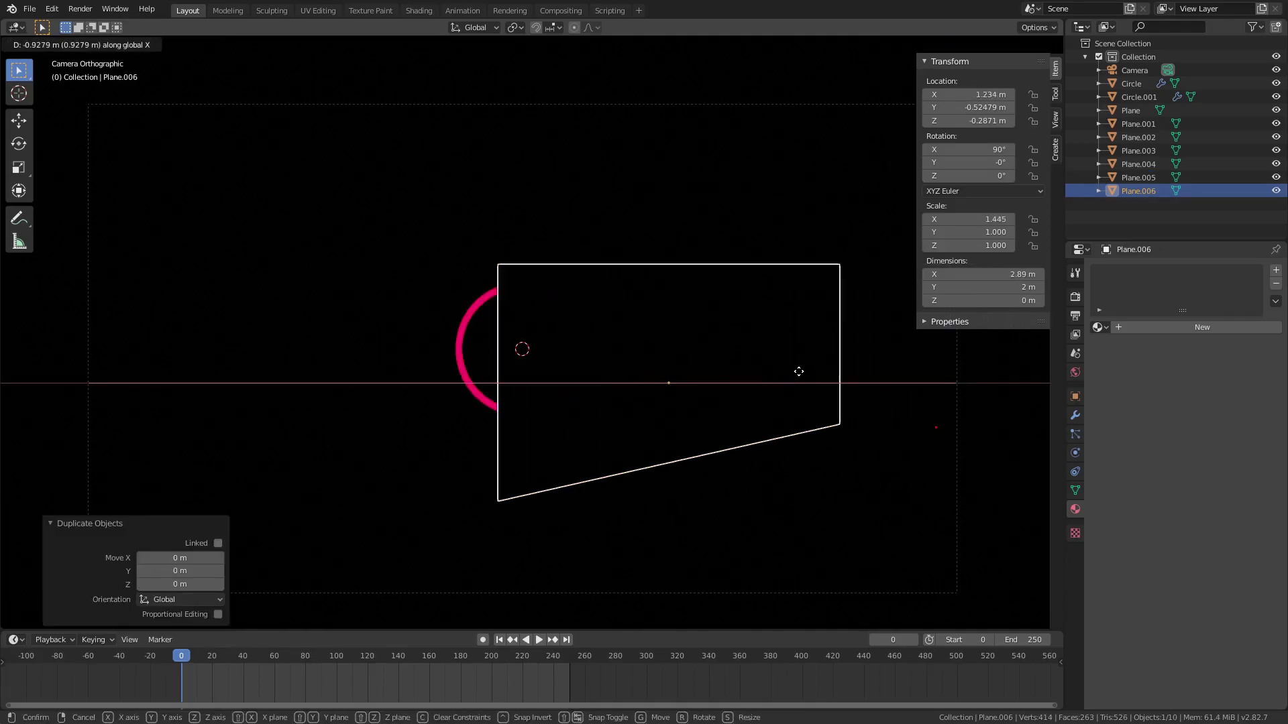
click(753, 371)
key(s)
key(x)
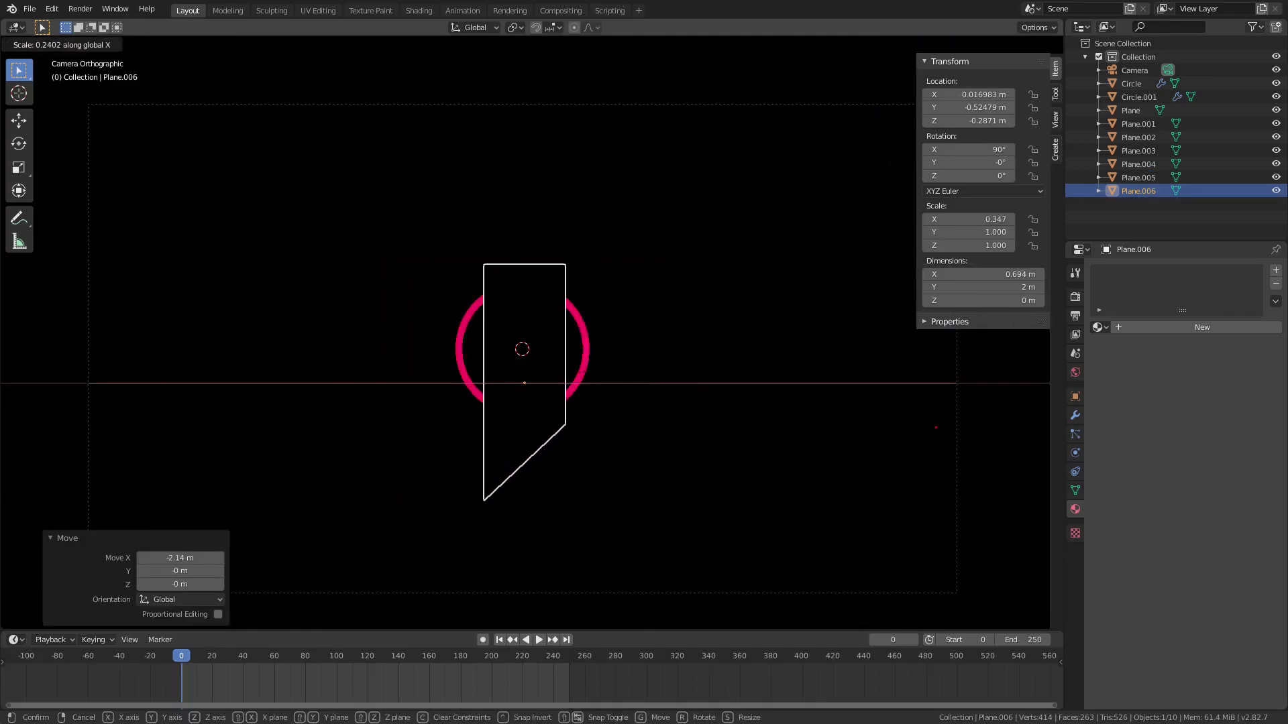
click(614, 388)
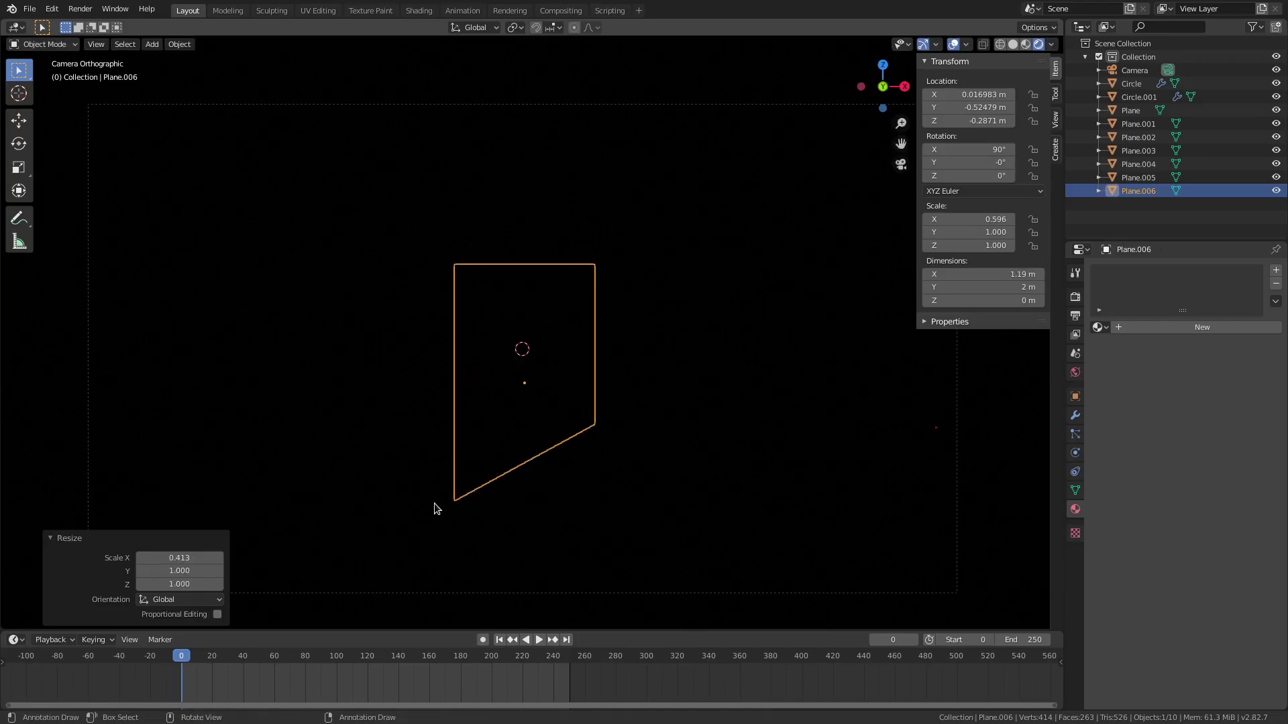
- Raise Plane.006's lower-left corner vertex upward in Edit Mode
key(Tab)
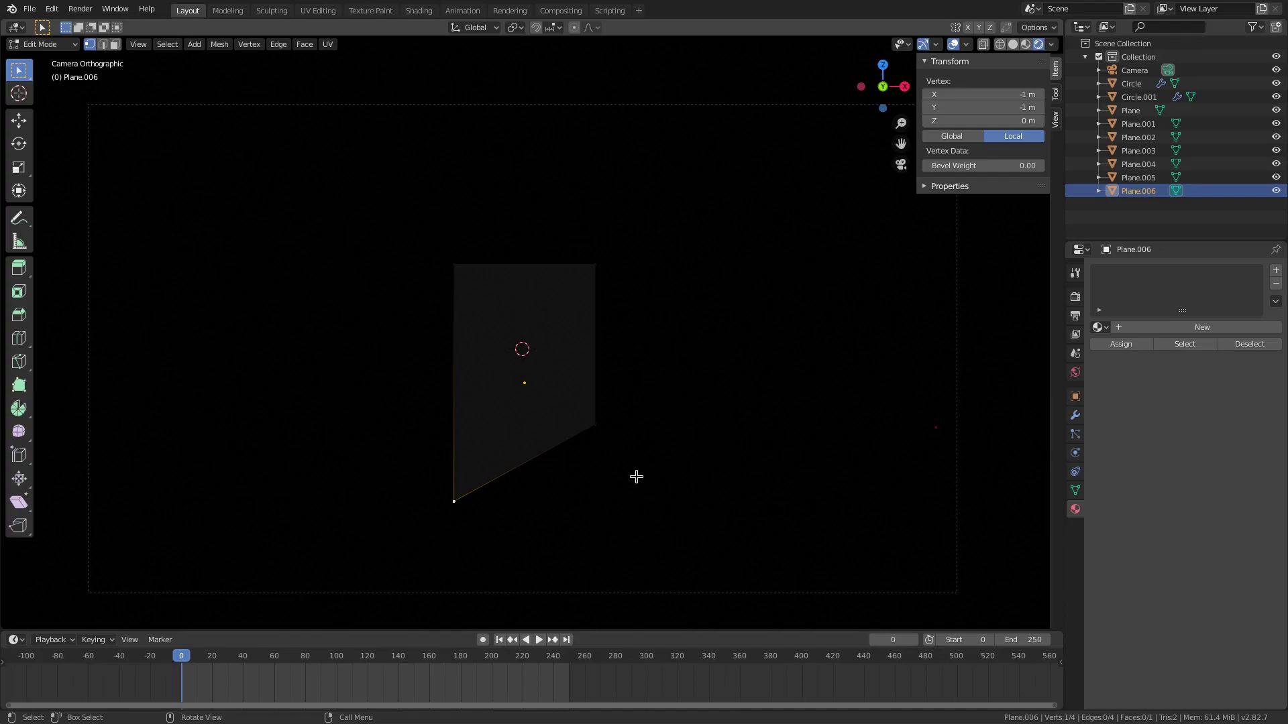
key(g)
key(z)
click(677, 430)
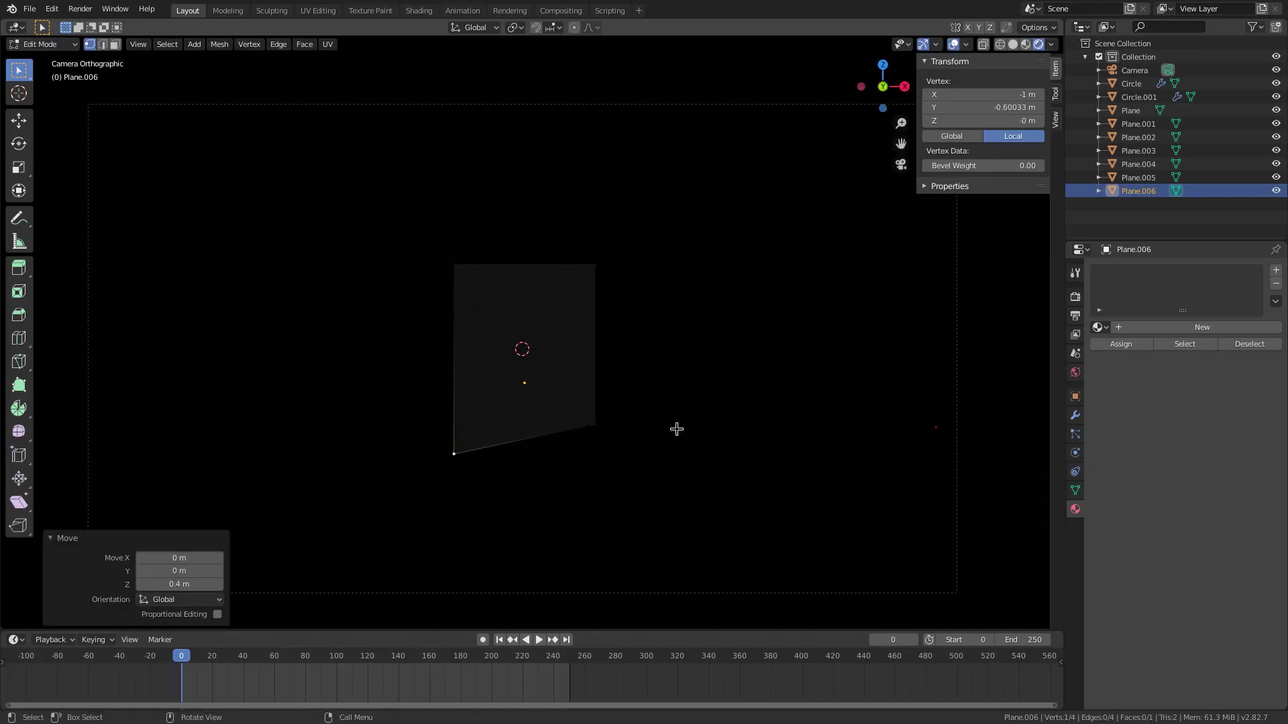
key(Tab)
click(765, 351)
click(513, 347)
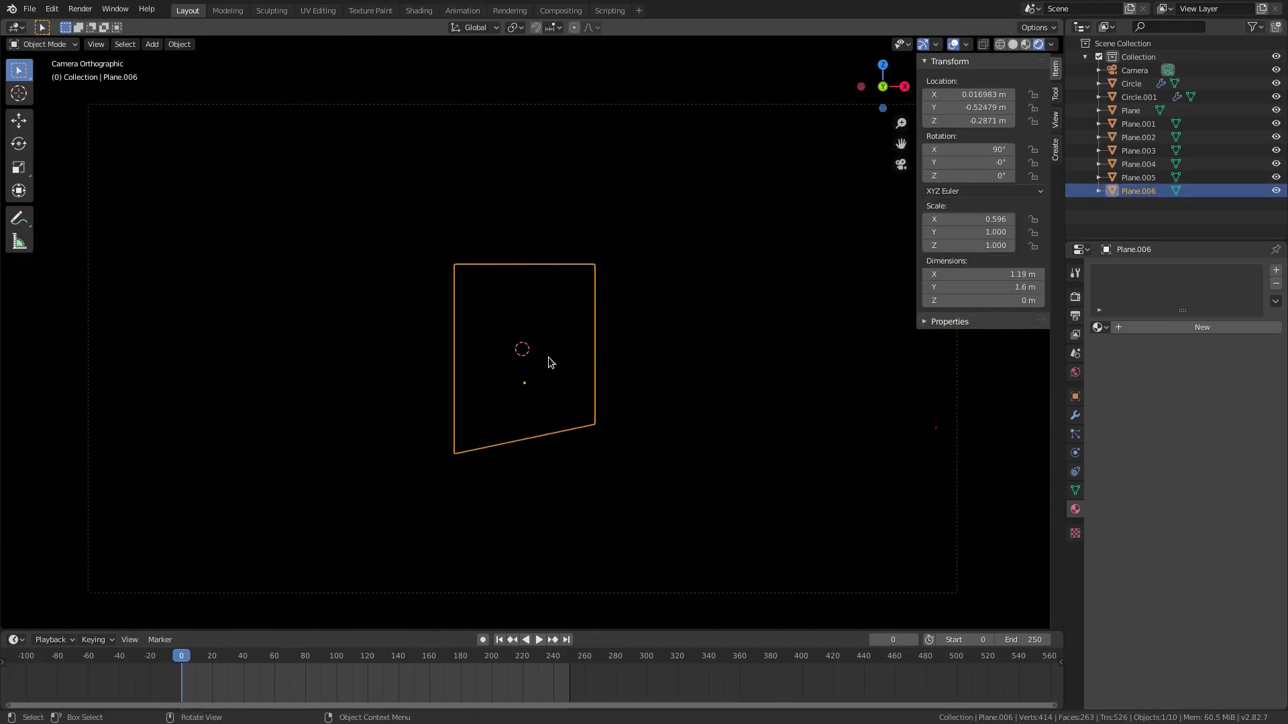
- Raise that corner further, leaving Plane.006 1.63 m tall
key(Tab)
key(g)
key(z)
click(714, 373)
key(Tab)
click(738, 355)
click(537, 355)
click(705, 356)
click(536, 356)
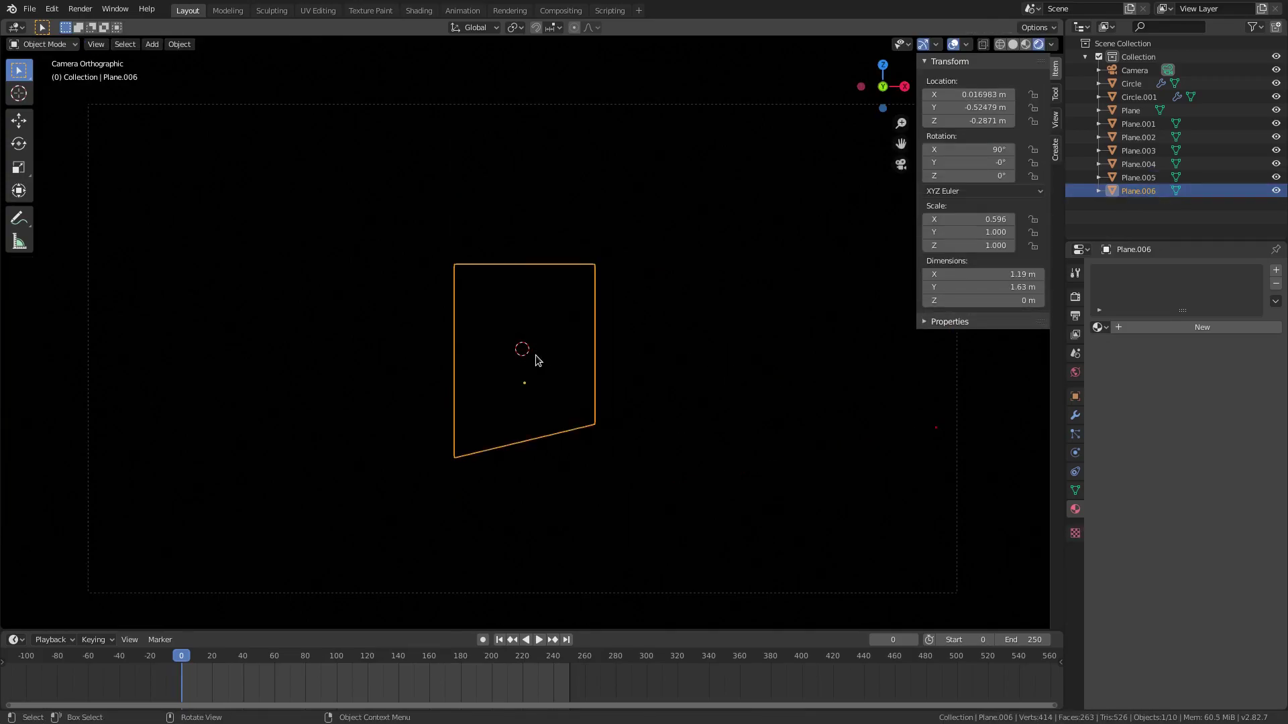
- Nudge Plane.005 slightly down to Z -0.29808 m
click(864, 401)
key(g)
key(Escape)
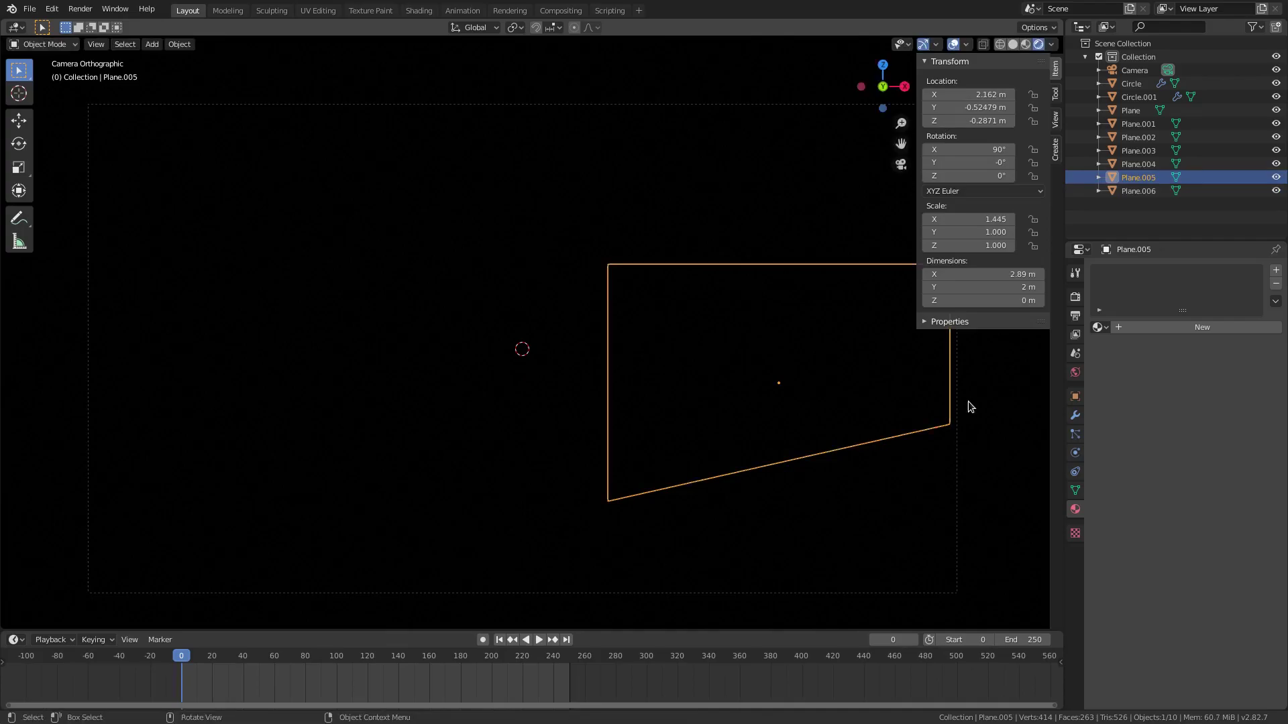
key(g)
key(x)
key(Escape)
key(g)
key(z)
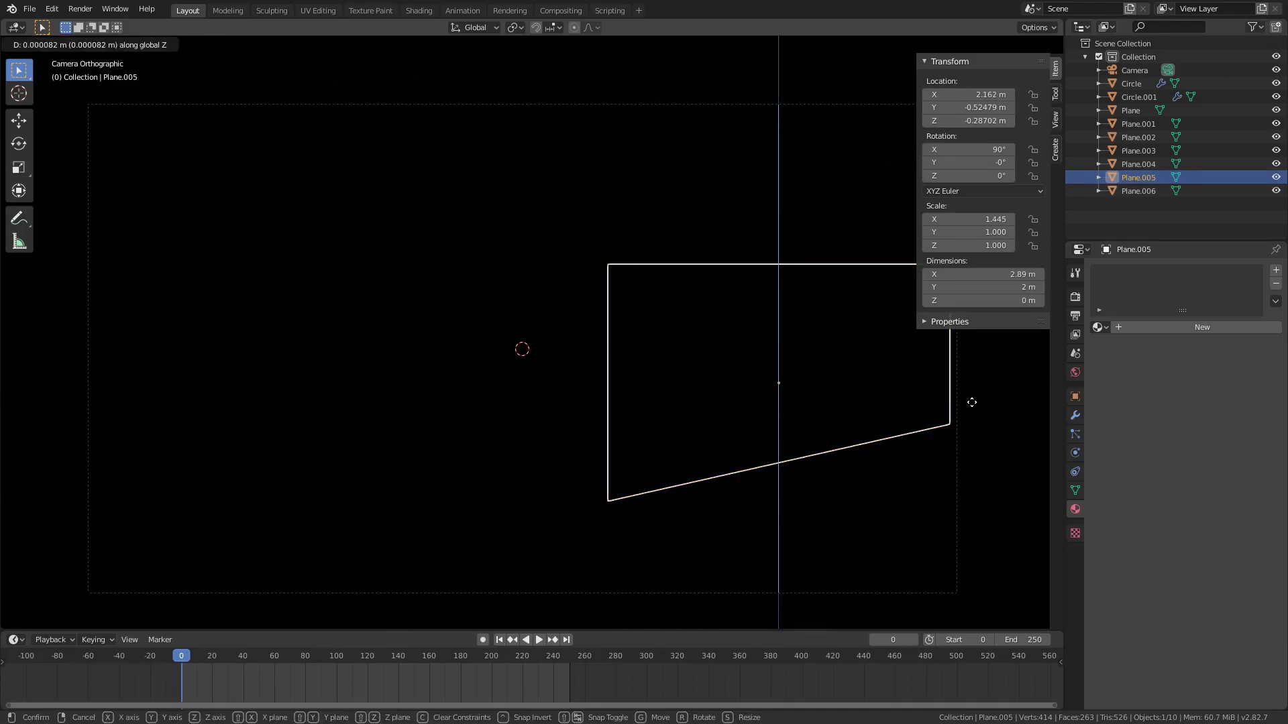
click(948, 437)
click(957, 439)
click(662, 371)
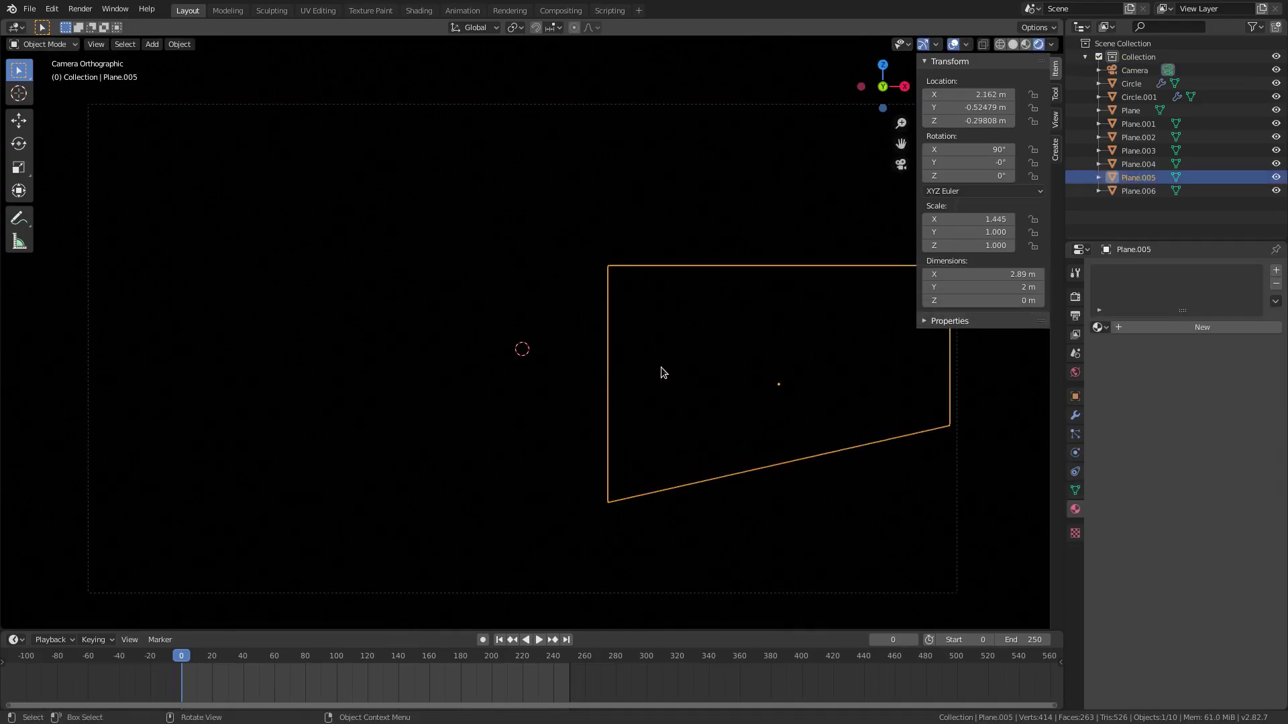
- Keyframe the location of all three mask planes at frame 0
shift+click(524, 351)
shift+click(314, 353)
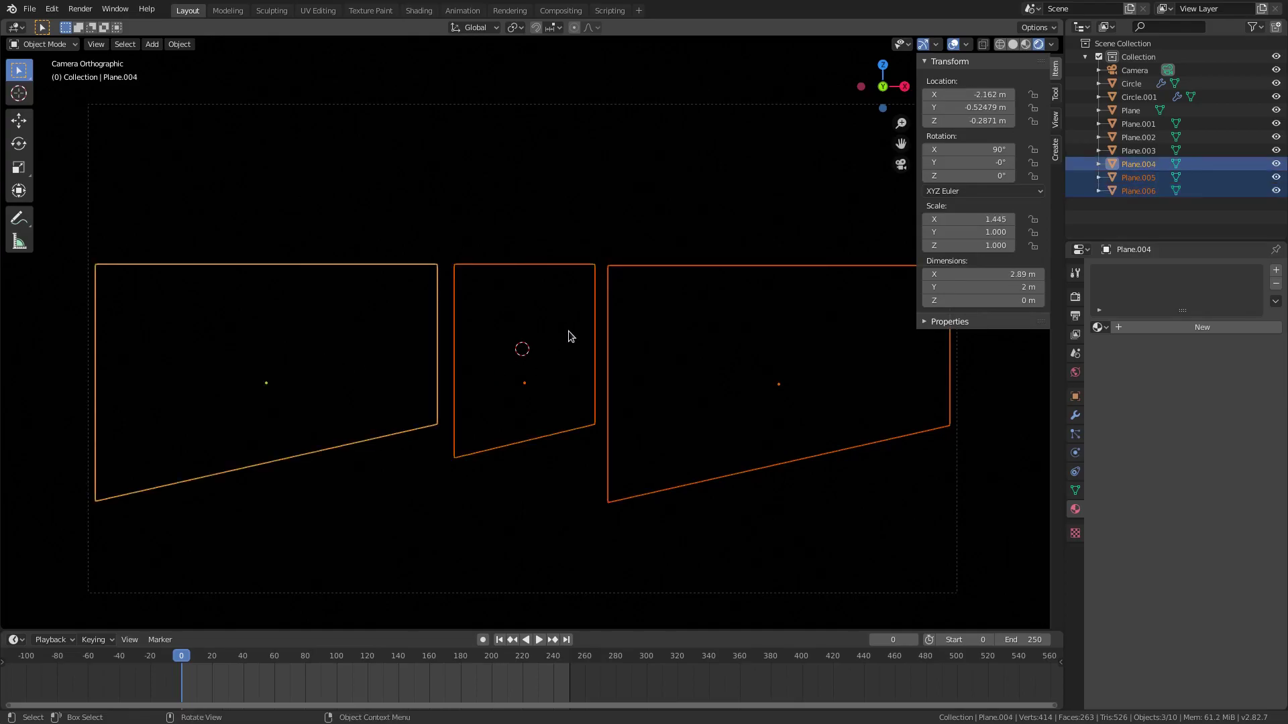
key(i)
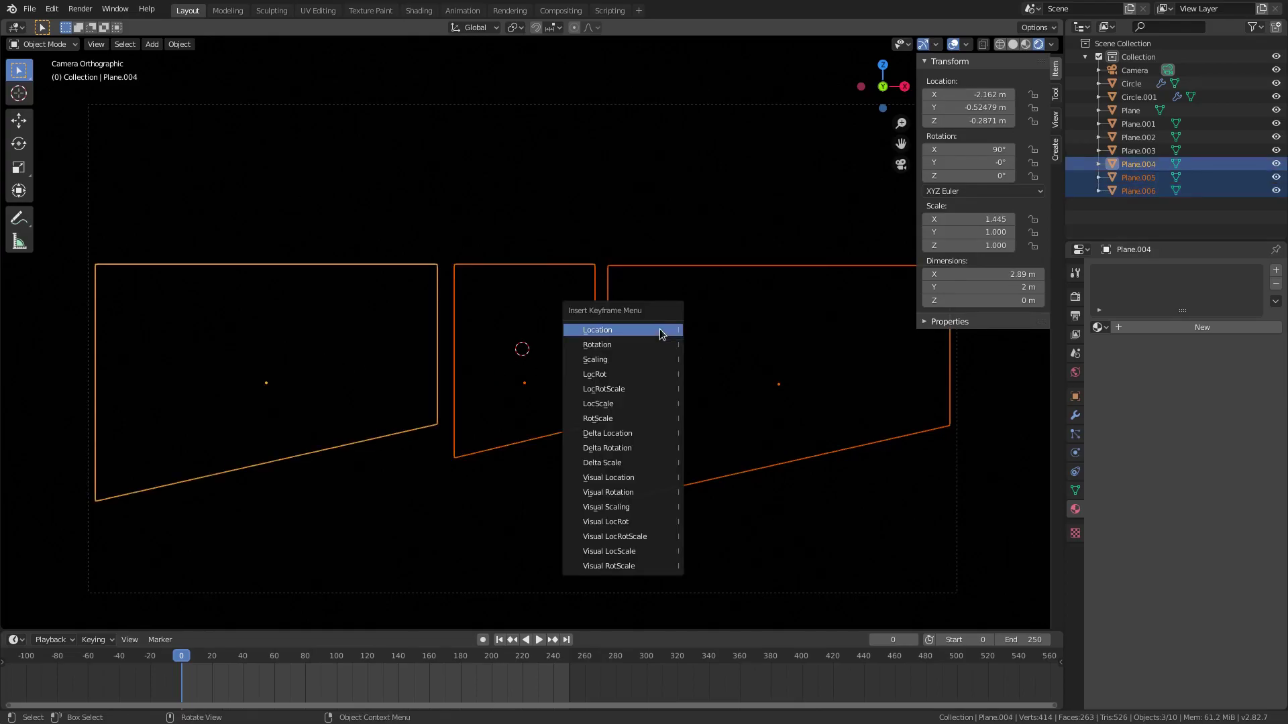
click(660, 331)
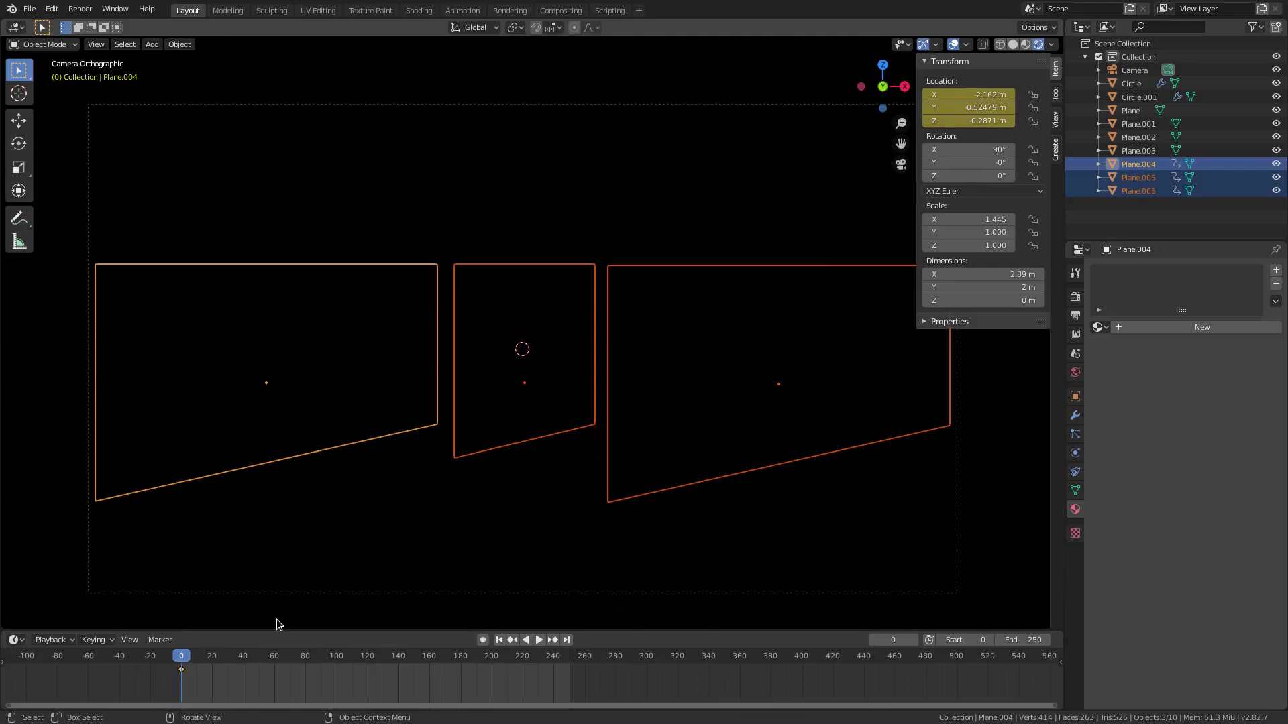
- At frame 10, lift all three masks above the pink shapes and keyframe their location
drag(185, 667, 212, 664)
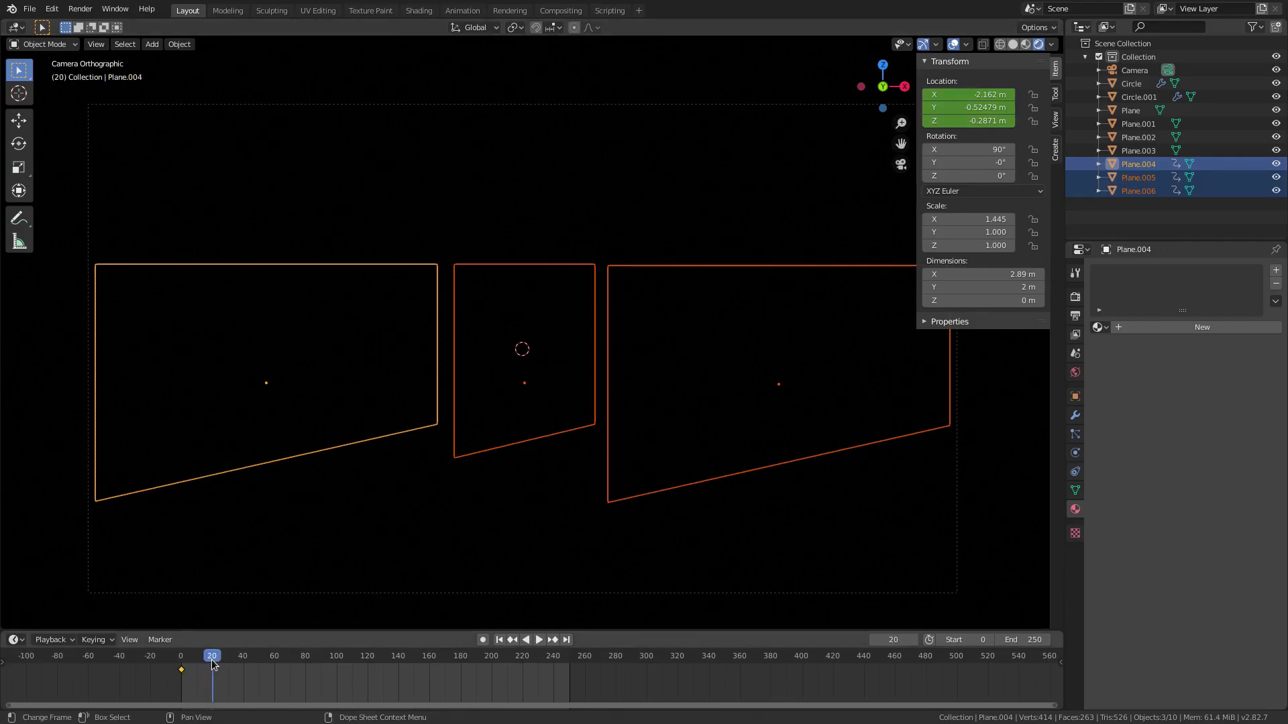
scroll(222, 664, up, 3)
key(space)
key(g)
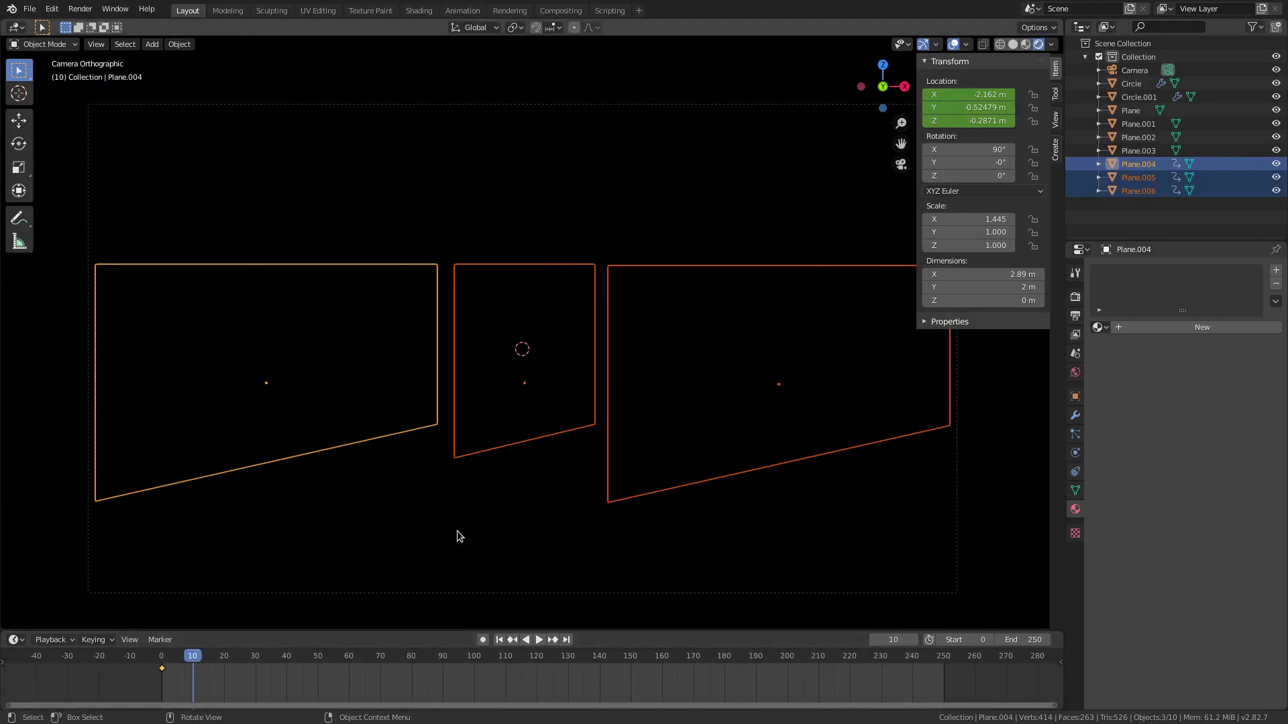
key(z)
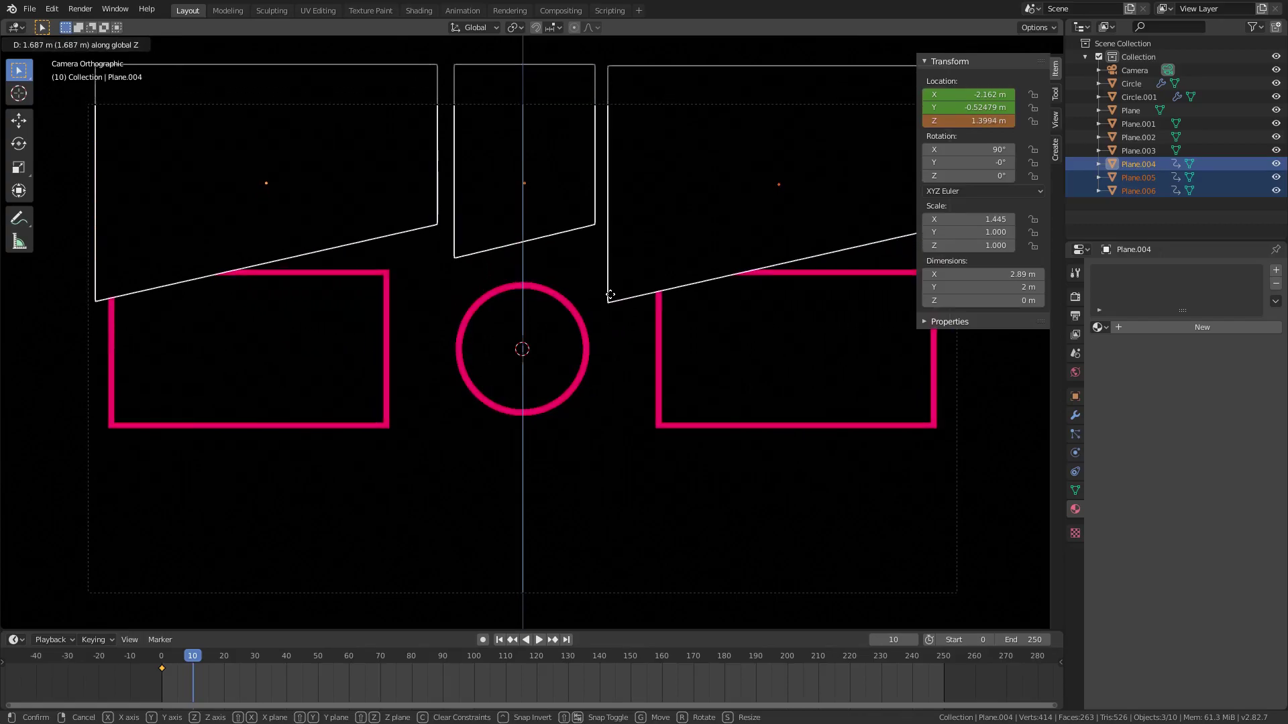
click(611, 299)
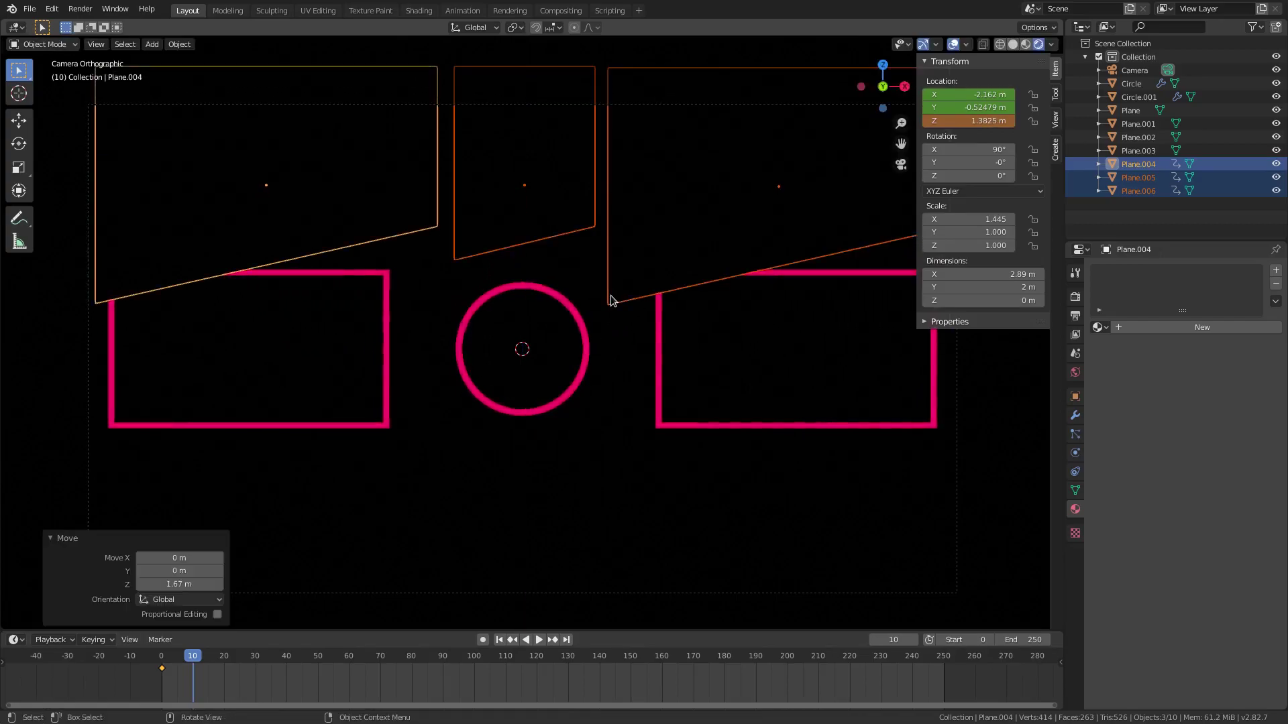
key(i)
click(554, 245)
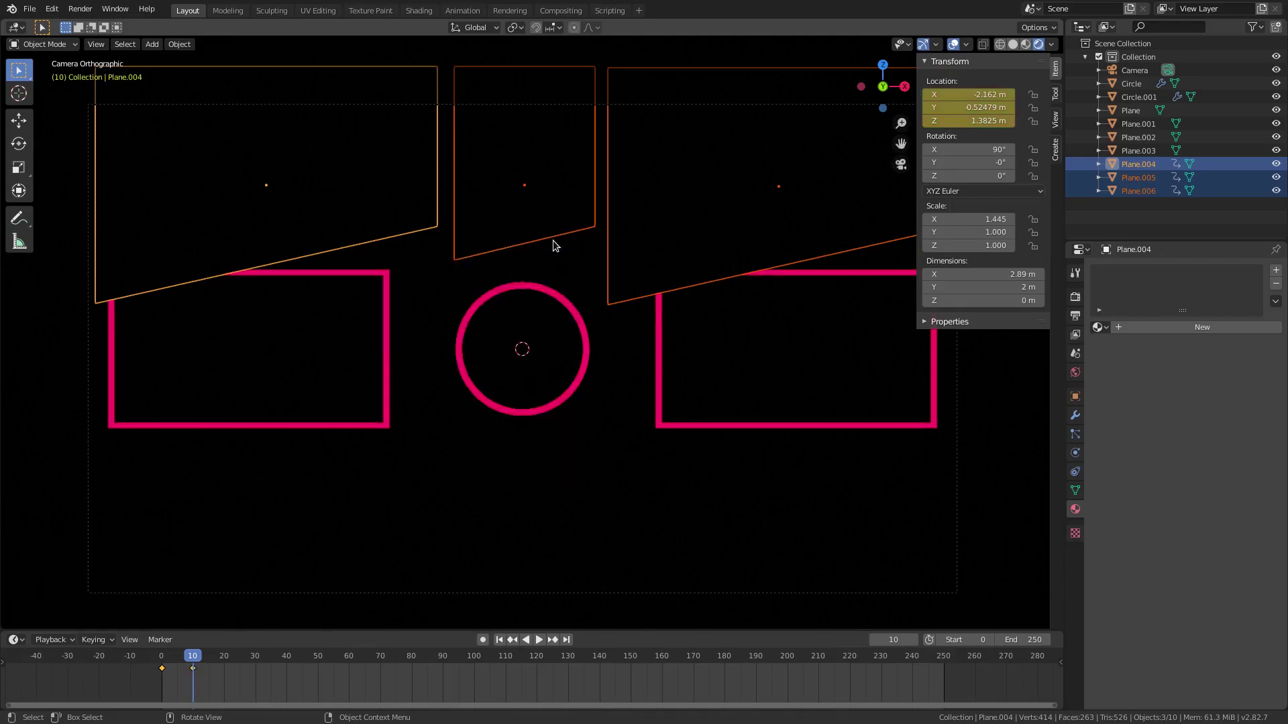
- Lower the middle plane onto the circle's top, keyframe it, then reselect all three masks
click(500, 211)
key(g)
key(z)
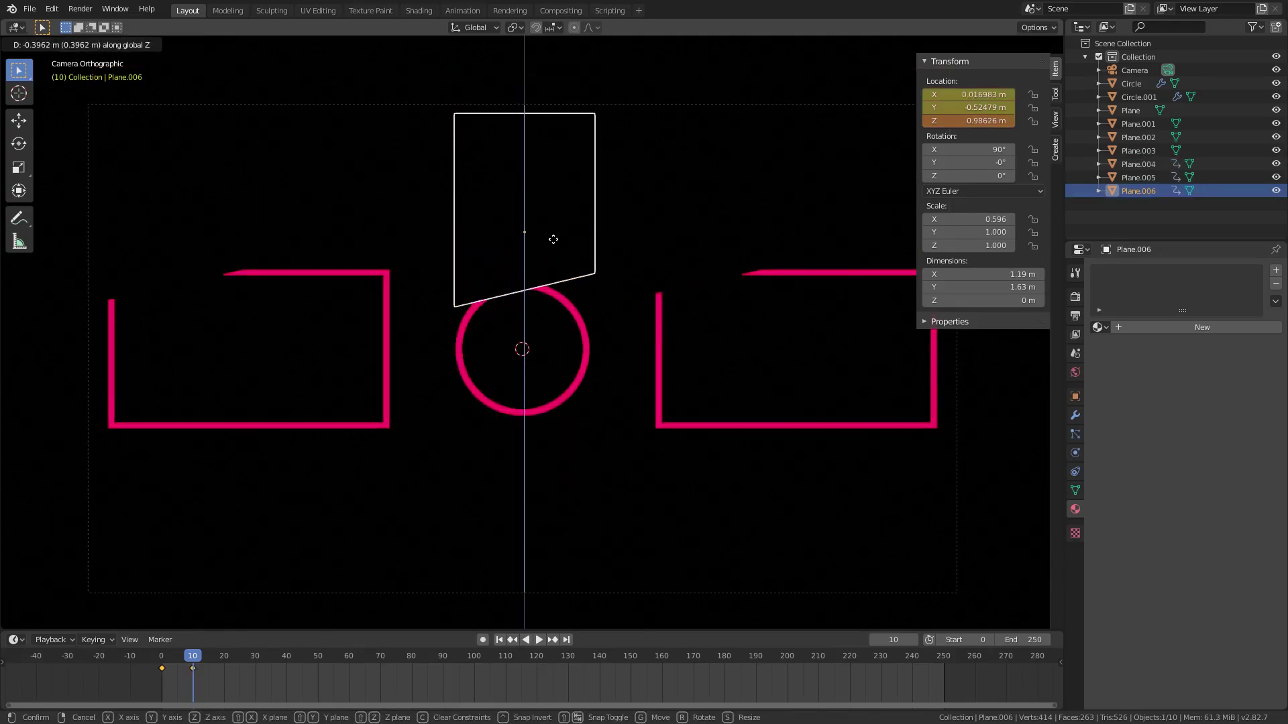
click(558, 248)
key(i)
click(557, 244)
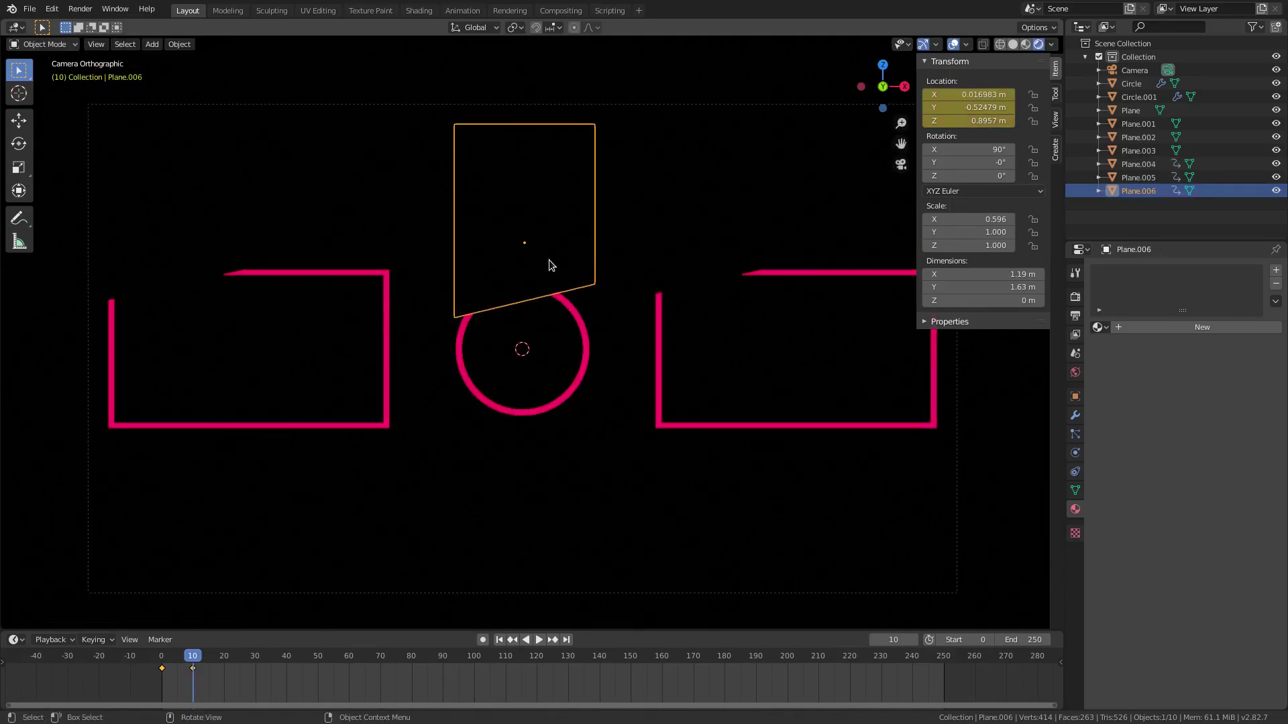
shift+click(284, 187)
shift+click(704, 219)
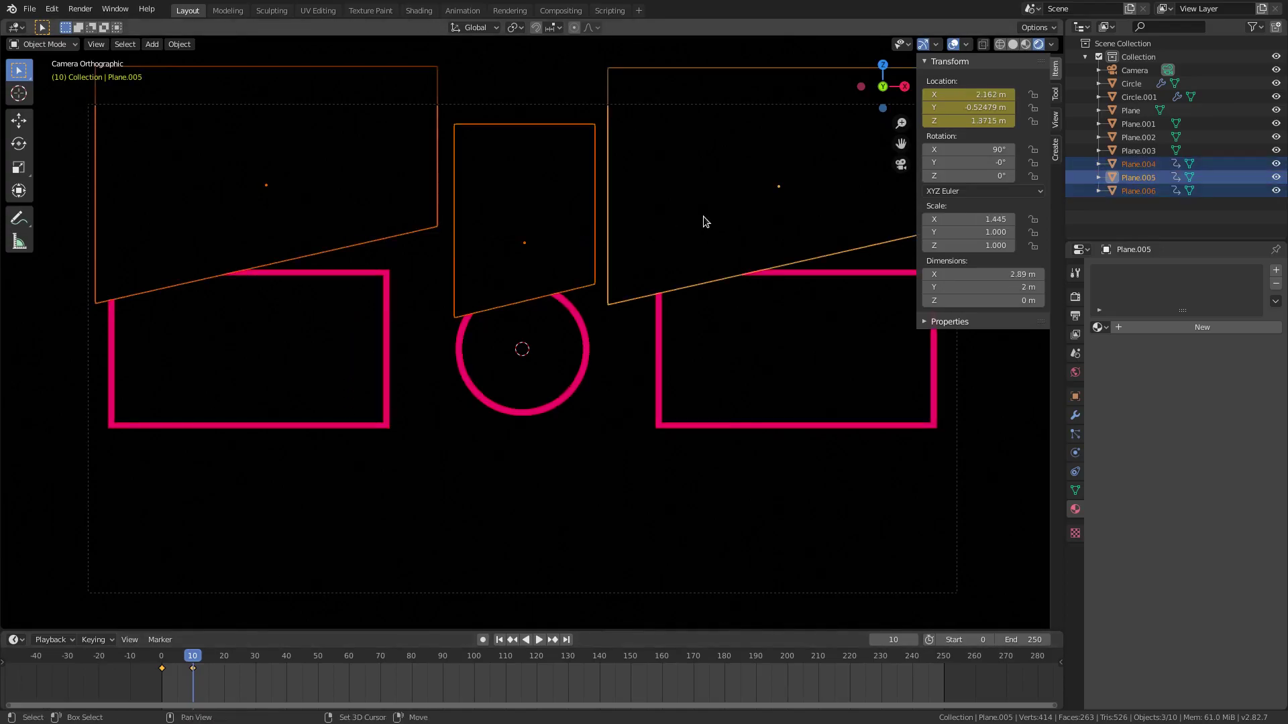
- At frame 50, raise all three mask planes and keyframe their location
key(space)
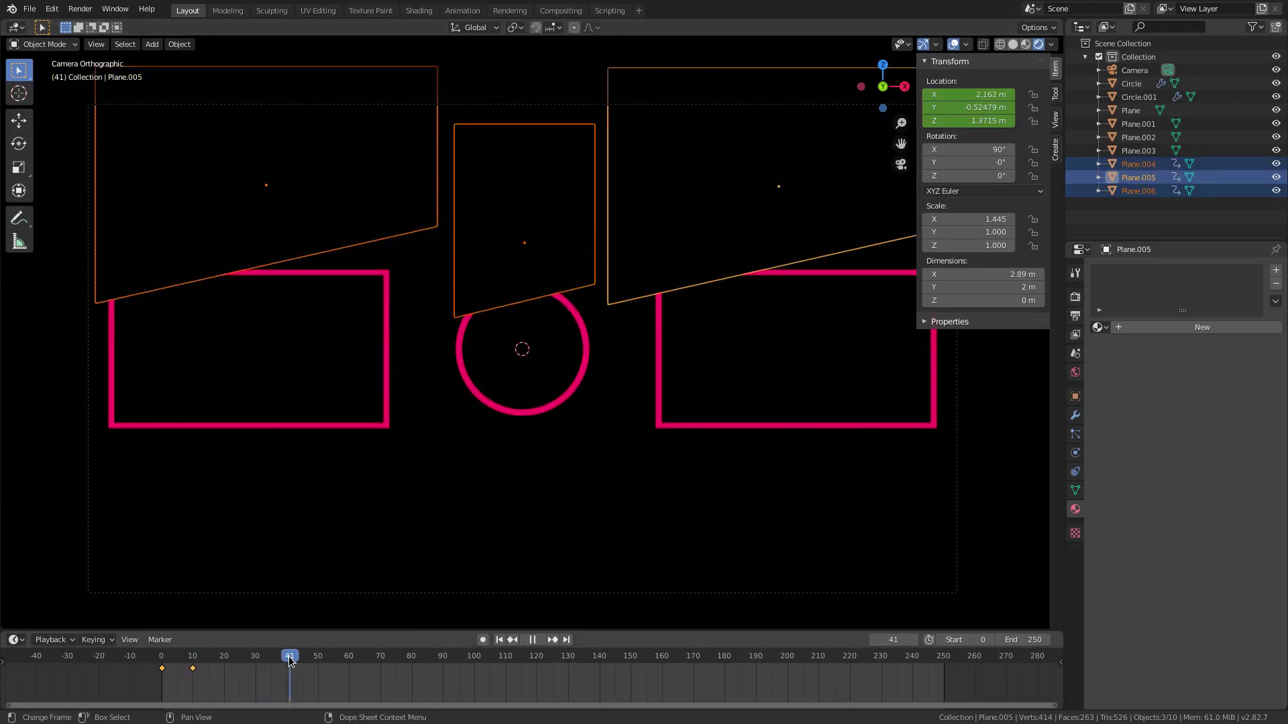
key(space)
key(g)
key(z)
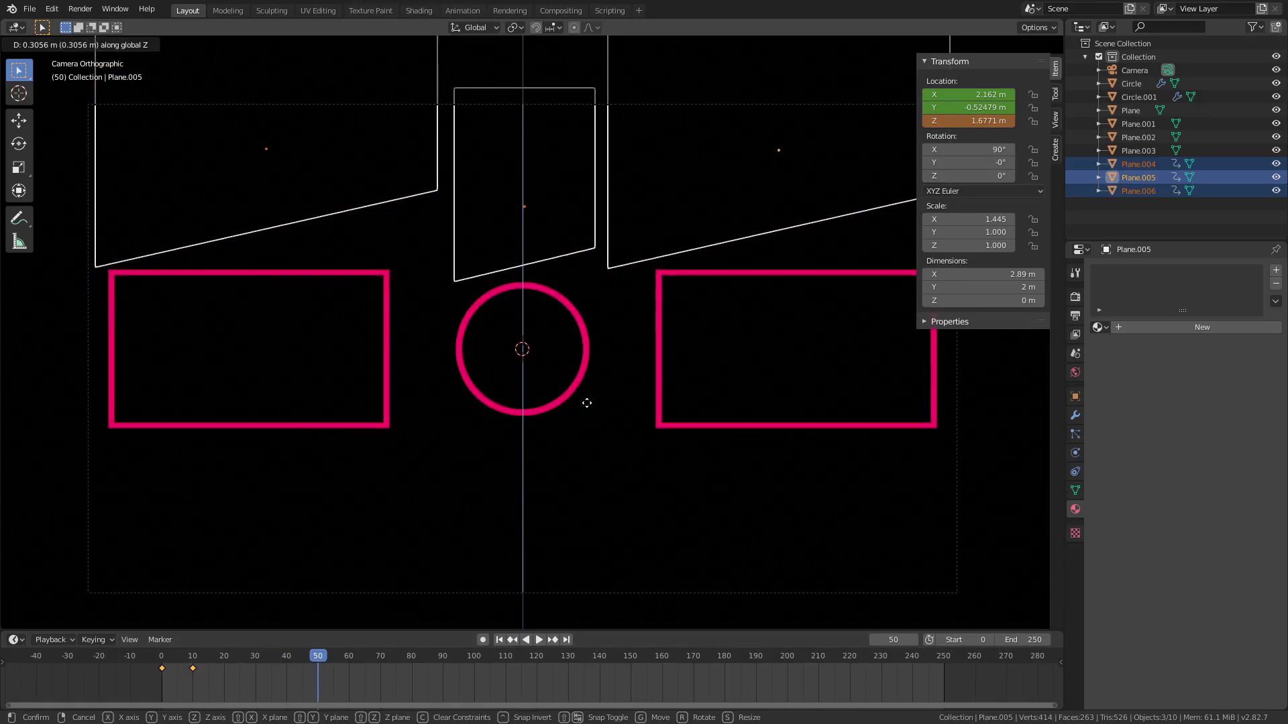
click(589, 394)
key(i)
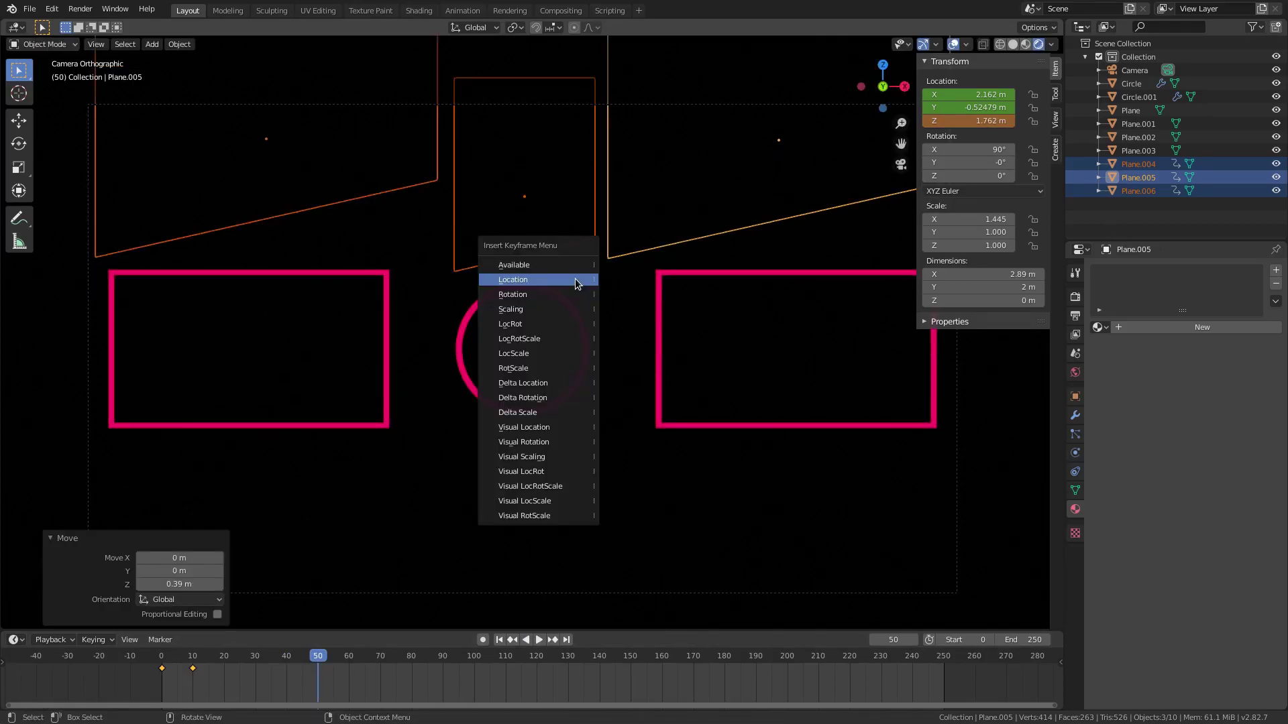
click(576, 280)
- Raise the middle plane and Plane.005 (to Z 1.6762 m) individually, keyframing each
click(590, 228)
key(g)
key(z)
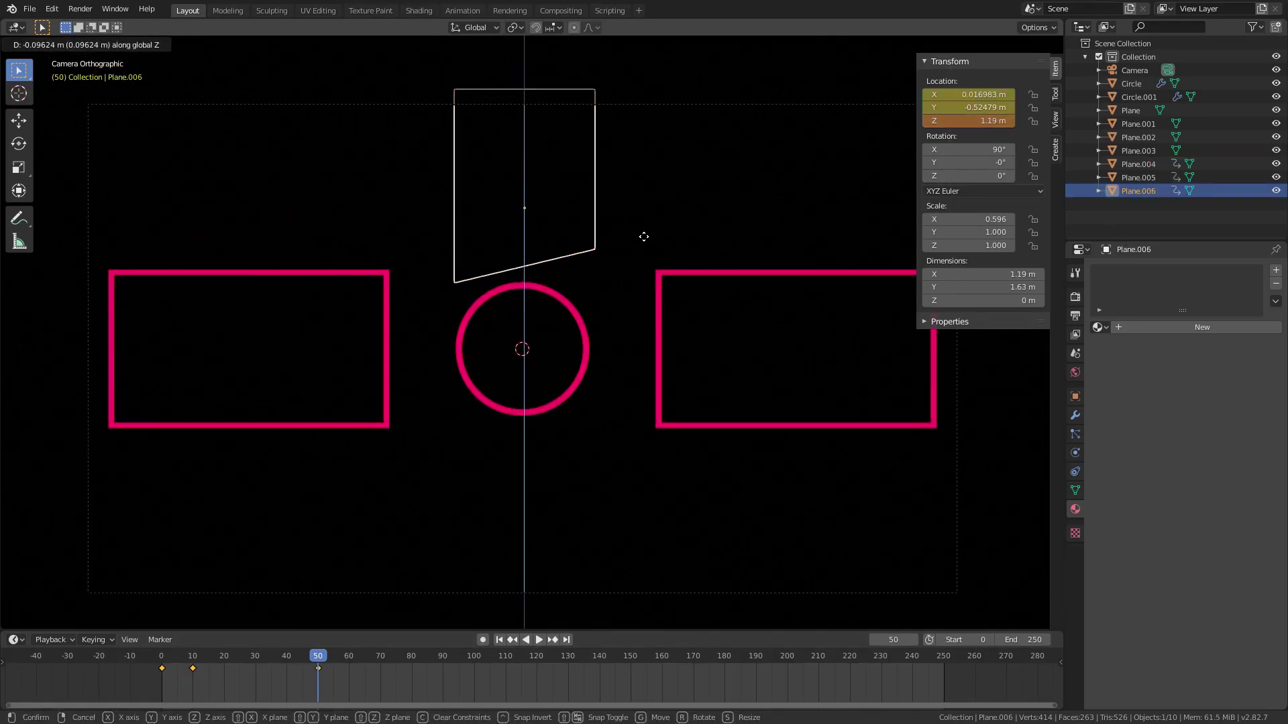
click(641, 240)
key(i)
click(642, 236)
click(690, 163)
key(g)
key(z)
click(712, 170)
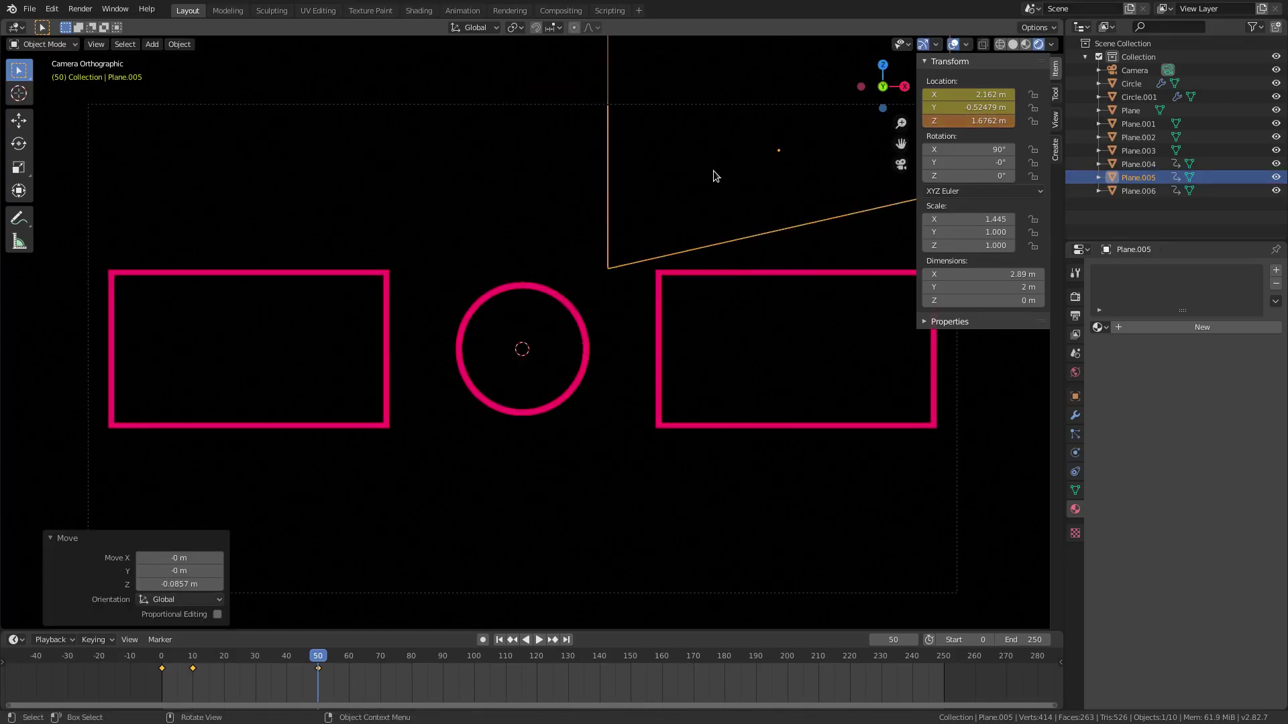
key(i)
click(714, 171)
- Play the reveal animation from frame 0 several times to preview it
click(497, 640)
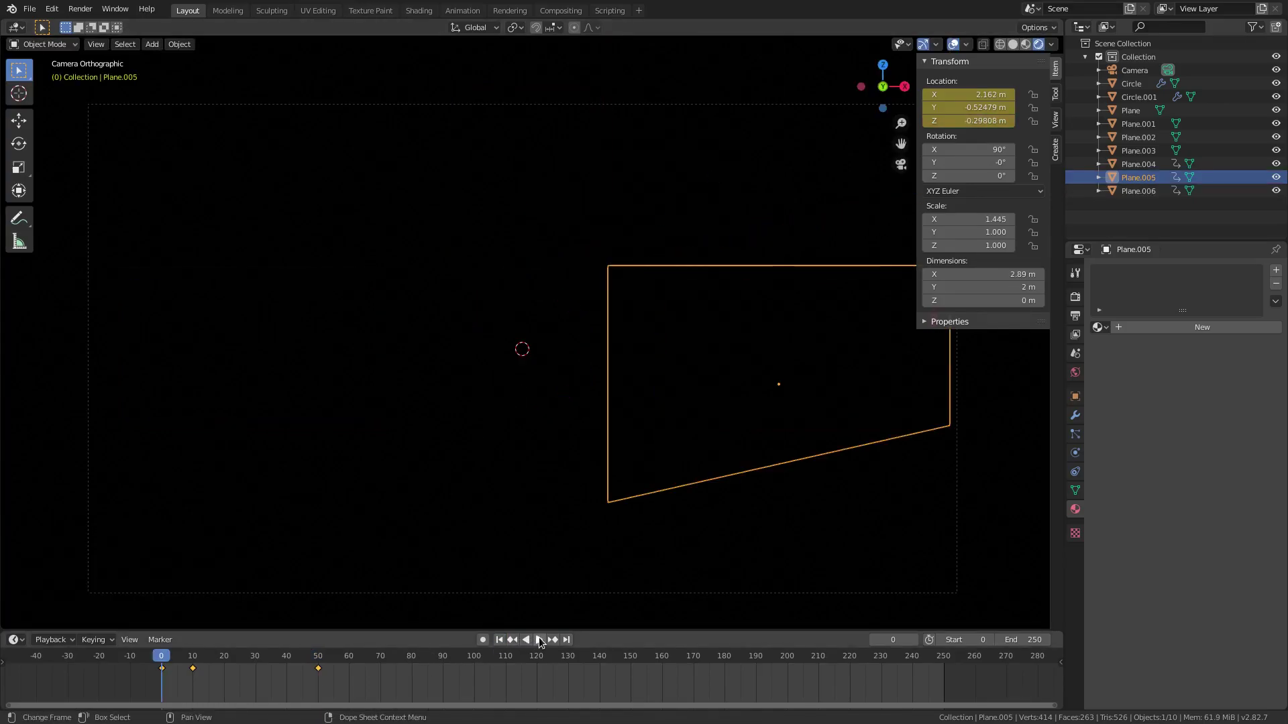
click(540, 639)
click(540, 640)
click(537, 595)
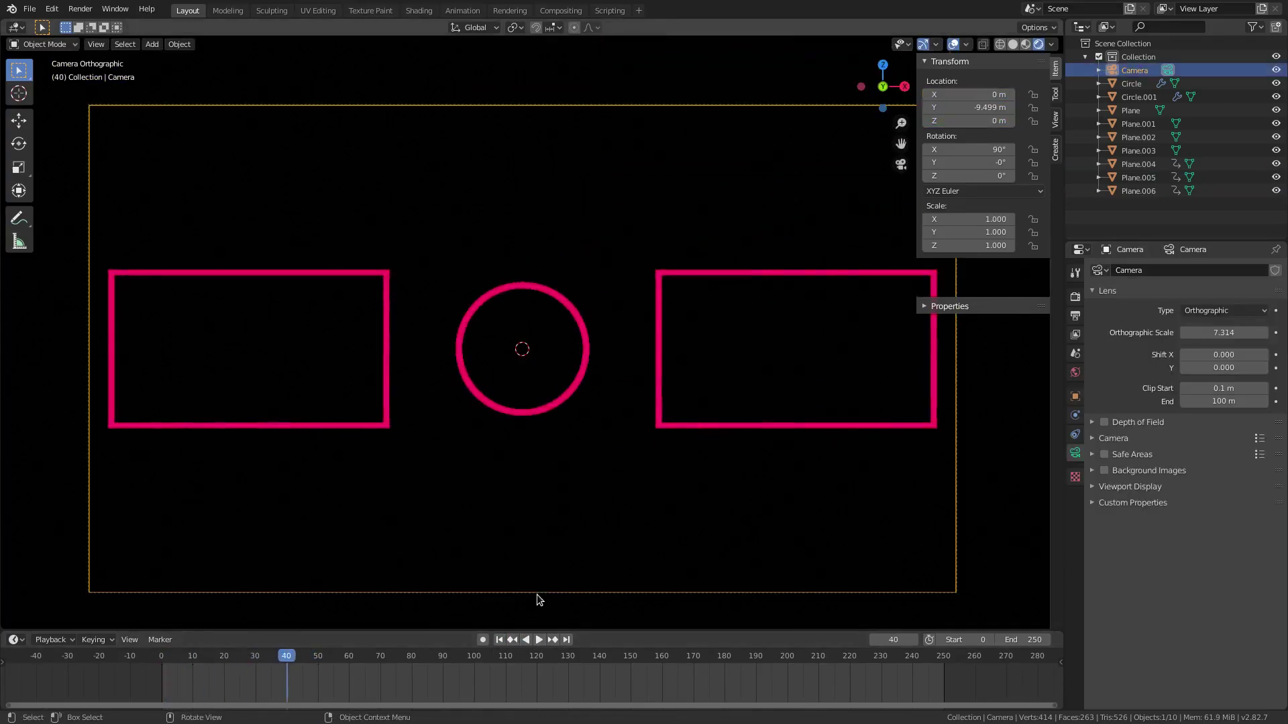
click(499, 640)
click(538, 640)
click(499, 640)
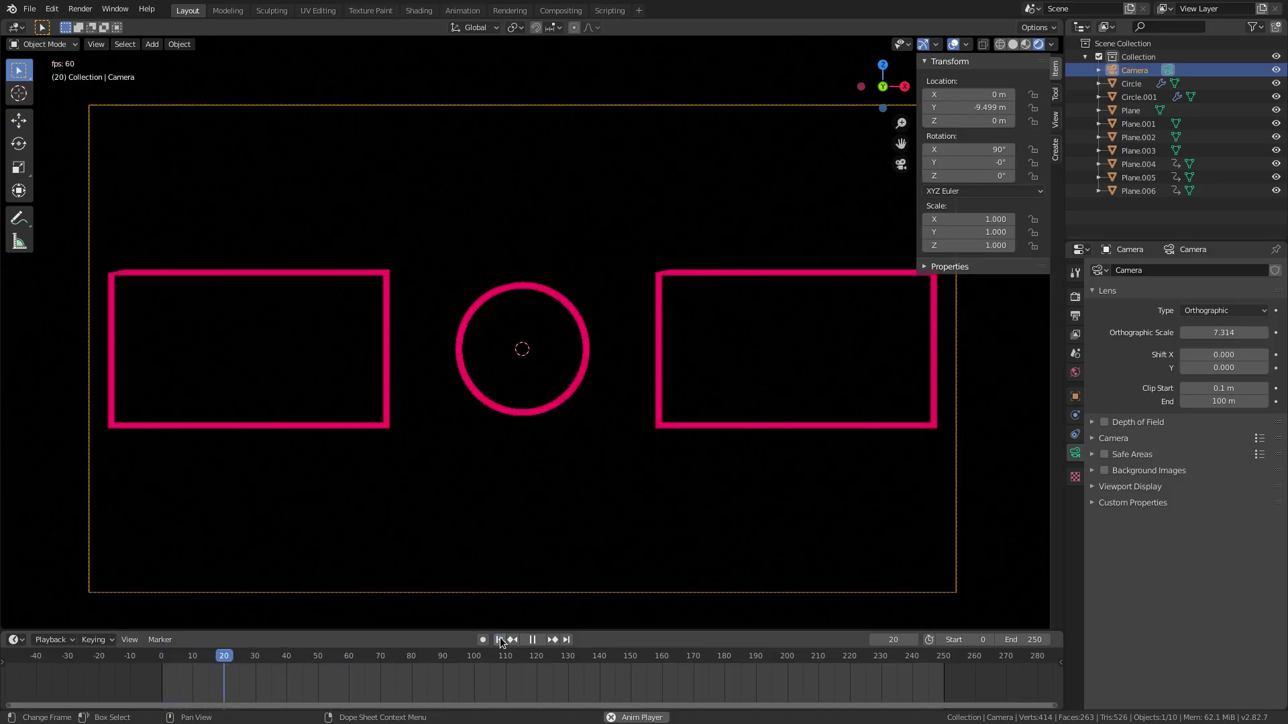
click(499, 640)
click(539, 640)
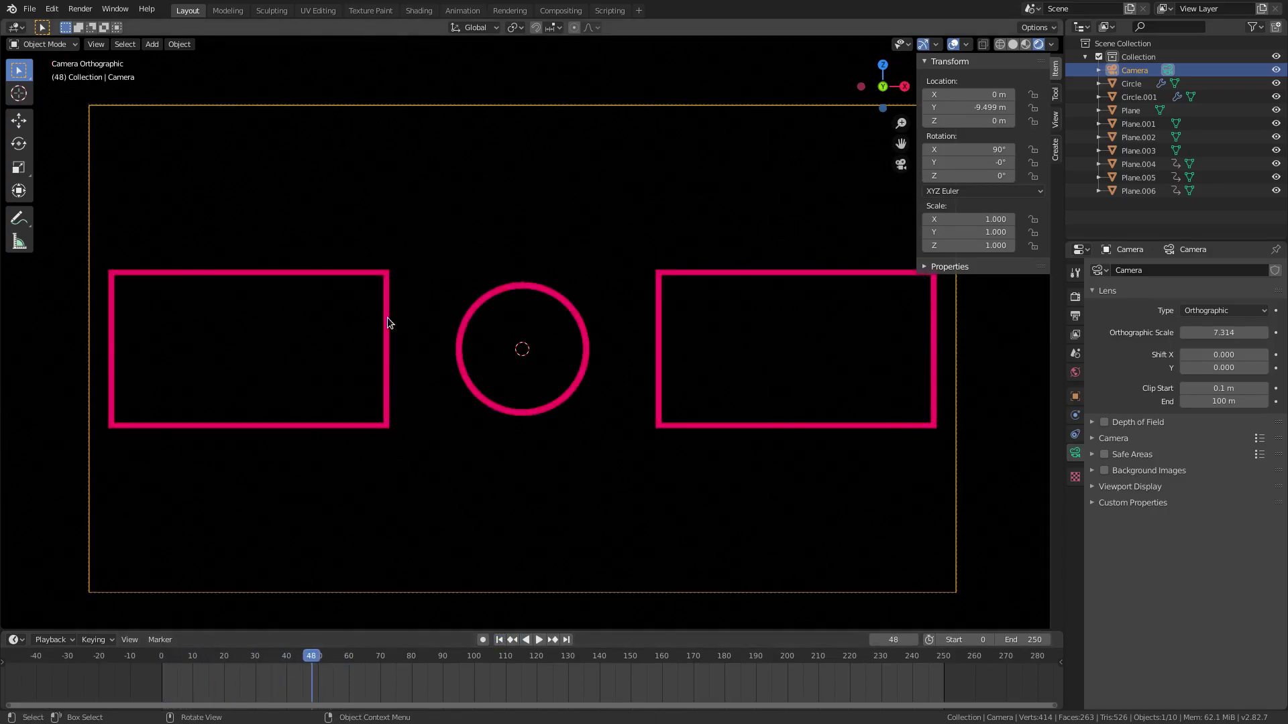
- Select Plane.004, .005 and .006, hide the sidebar, and return to the first frame
click(406, 185)
shift+click(587, 164)
shift+click(911, 185)
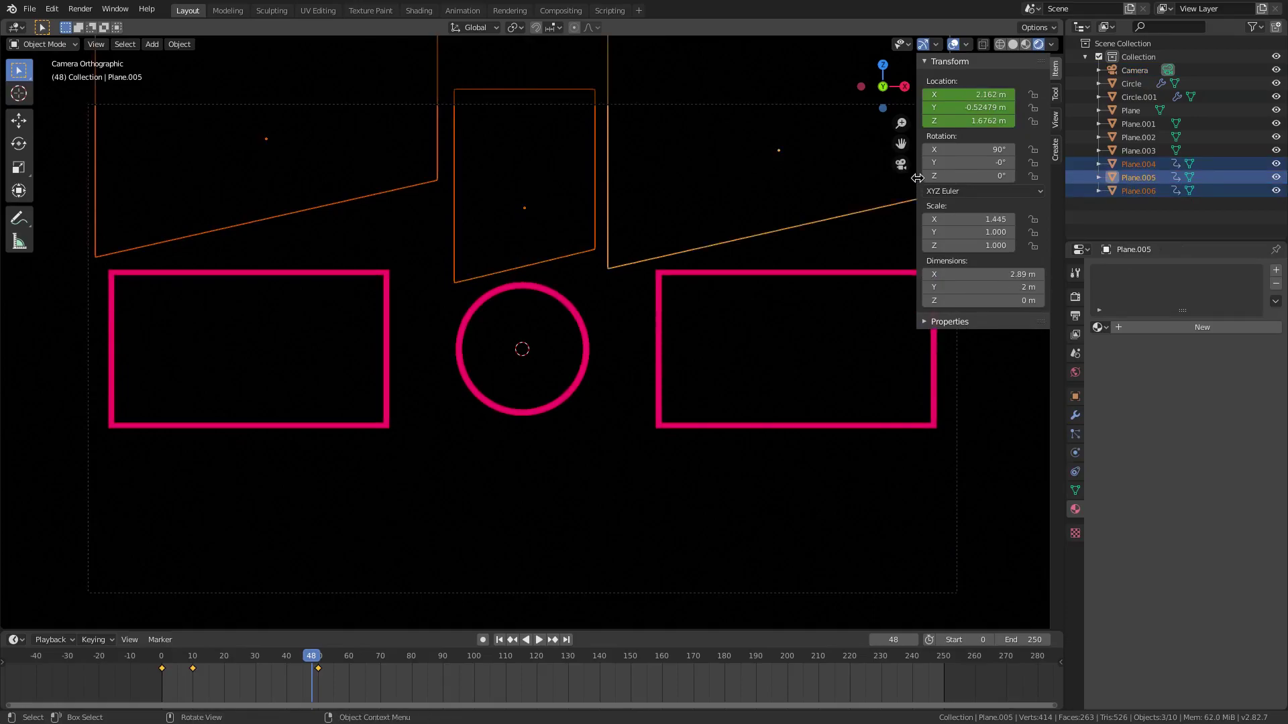
key(n)
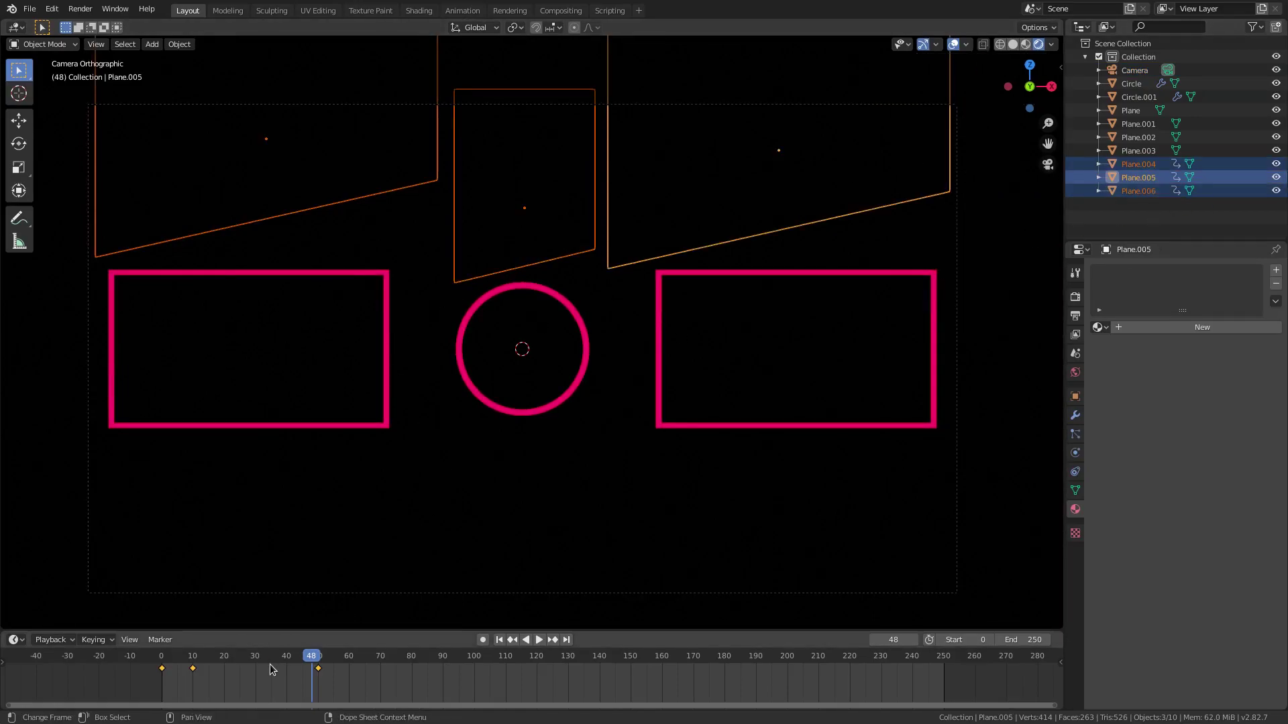
click(500, 642)
- Split off a lower Dope Sheet area and collapse the three plane channels with keys in view
drag(3, 627, 18, 295)
click(17, 303)
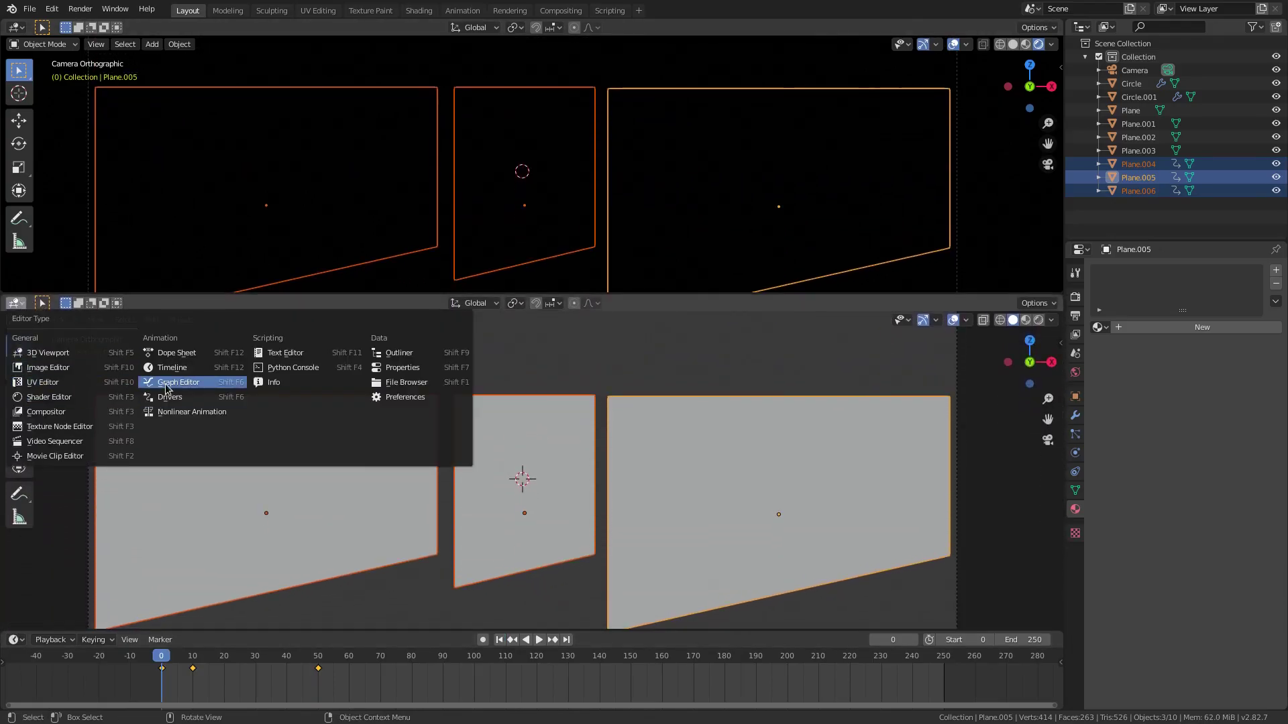
click(219, 351)
scroll(288, 406, down, 2)
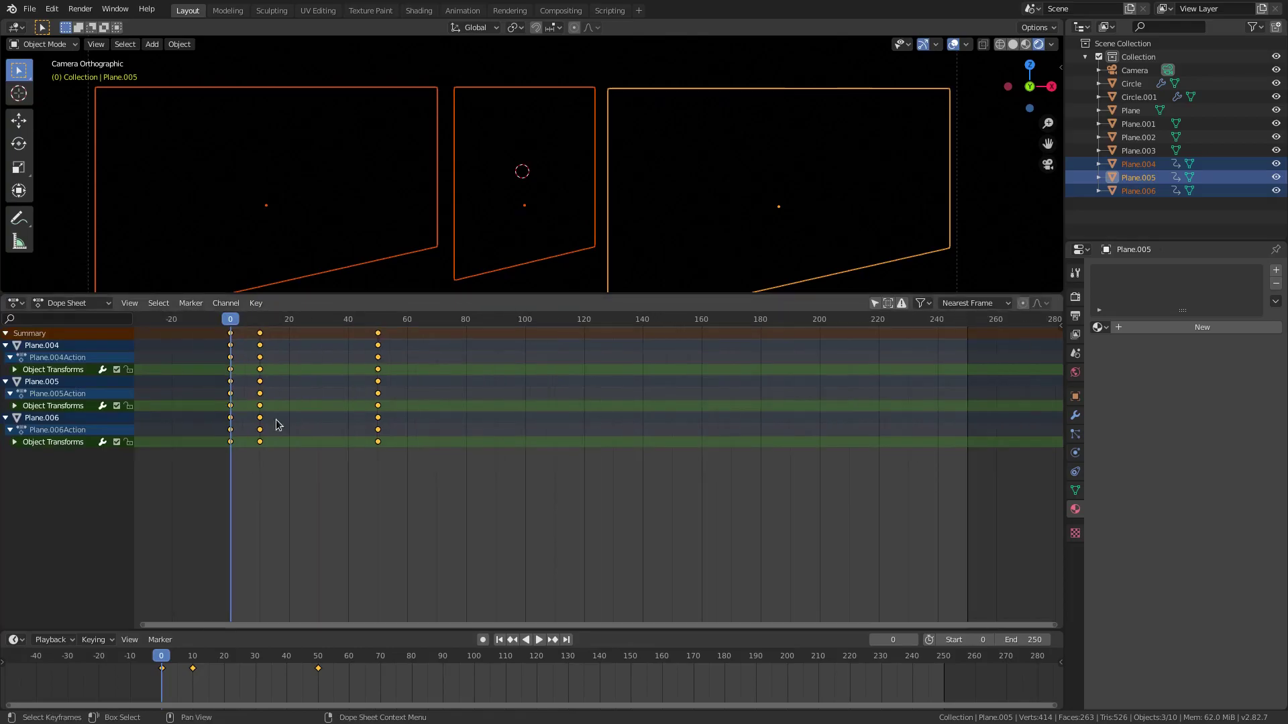
middle_drag(278, 423, 361, 414)
click(6, 346)
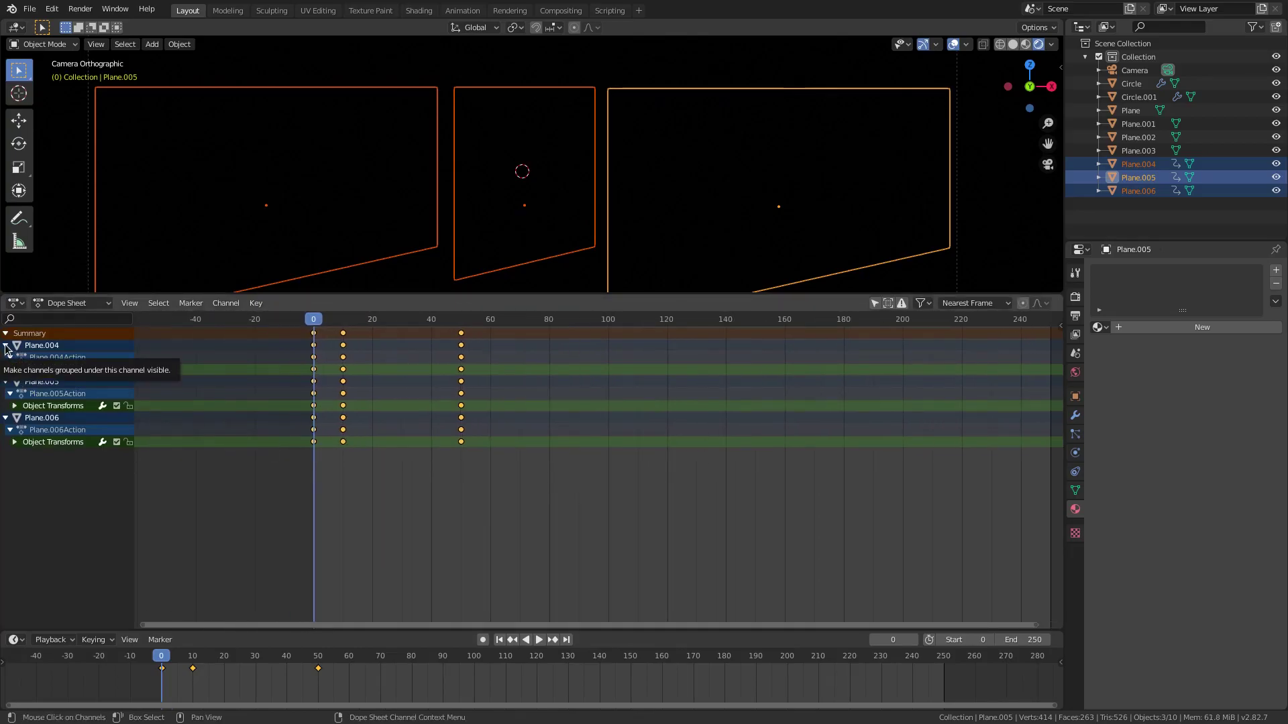
click(6, 357)
click(5, 369)
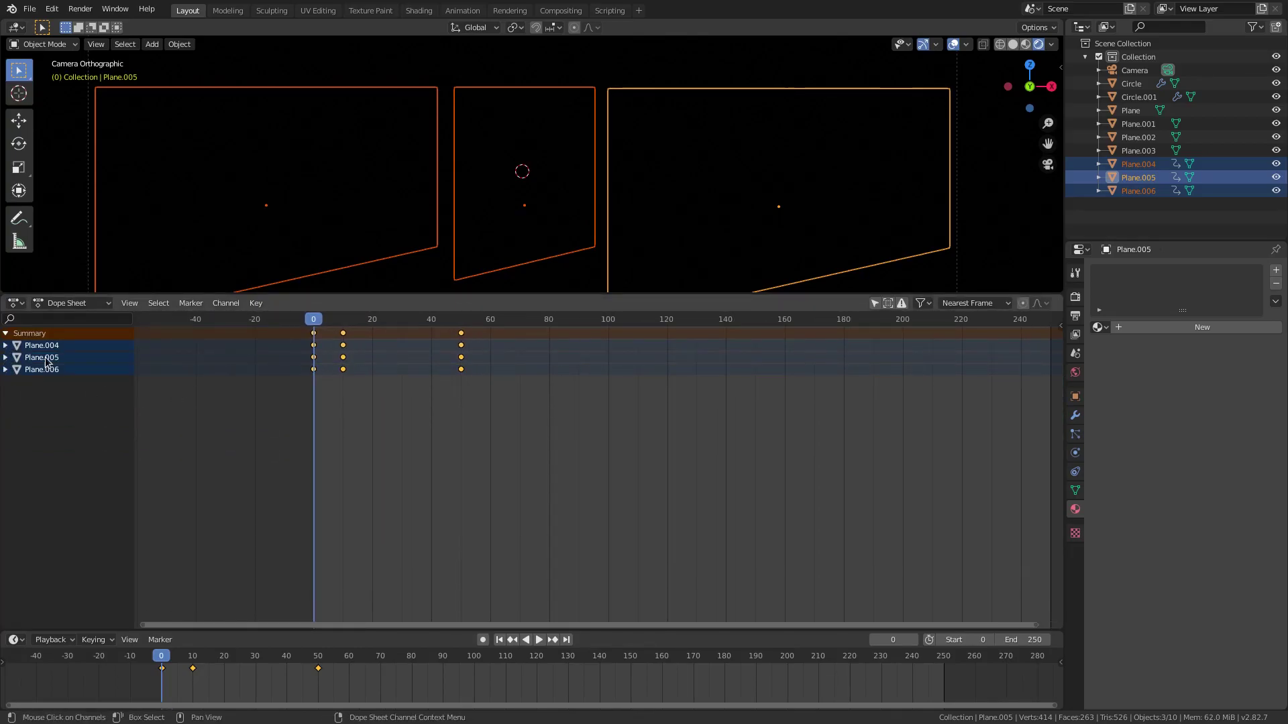
scroll(318, 391, up, 4)
middle_drag(322, 394, 453, 427)
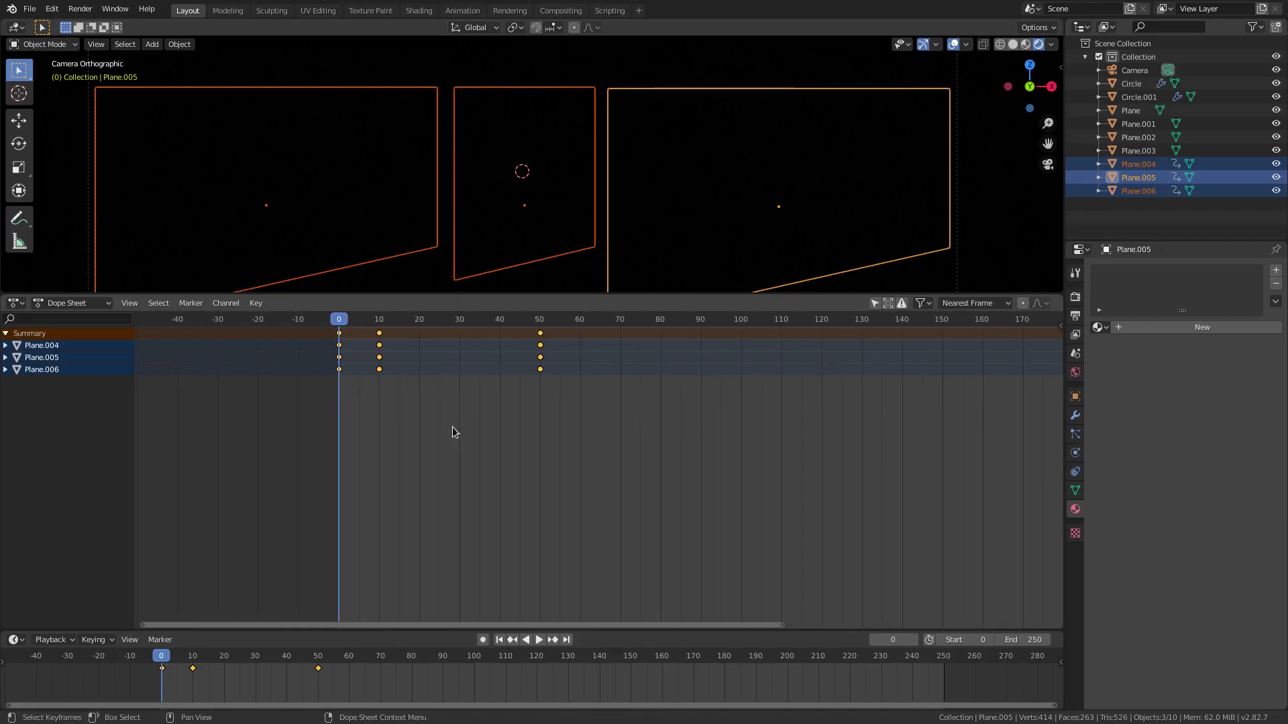
scroll(456, 425, up, 1)
ctrl+scroll(523, 386, down, 1)
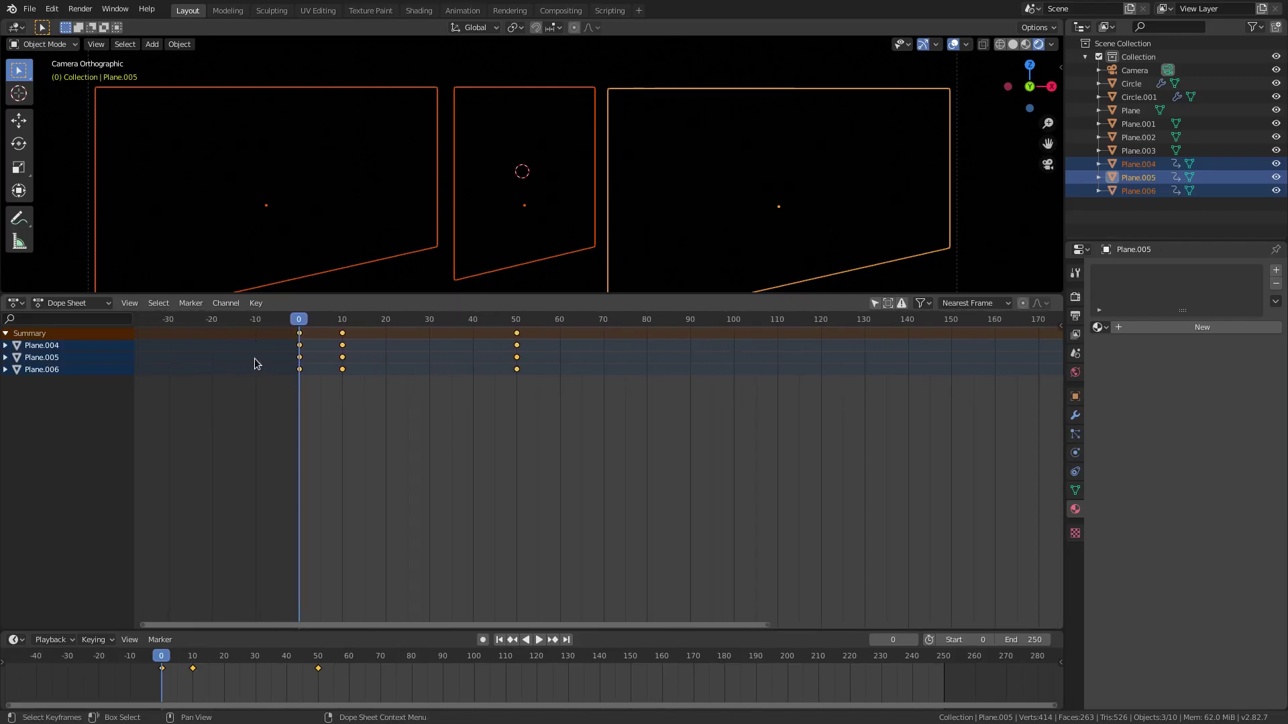
- Scale the mask keys by 2 to frames 0, 20 and 100 and play the result
key(s)
right_click(397, 377)
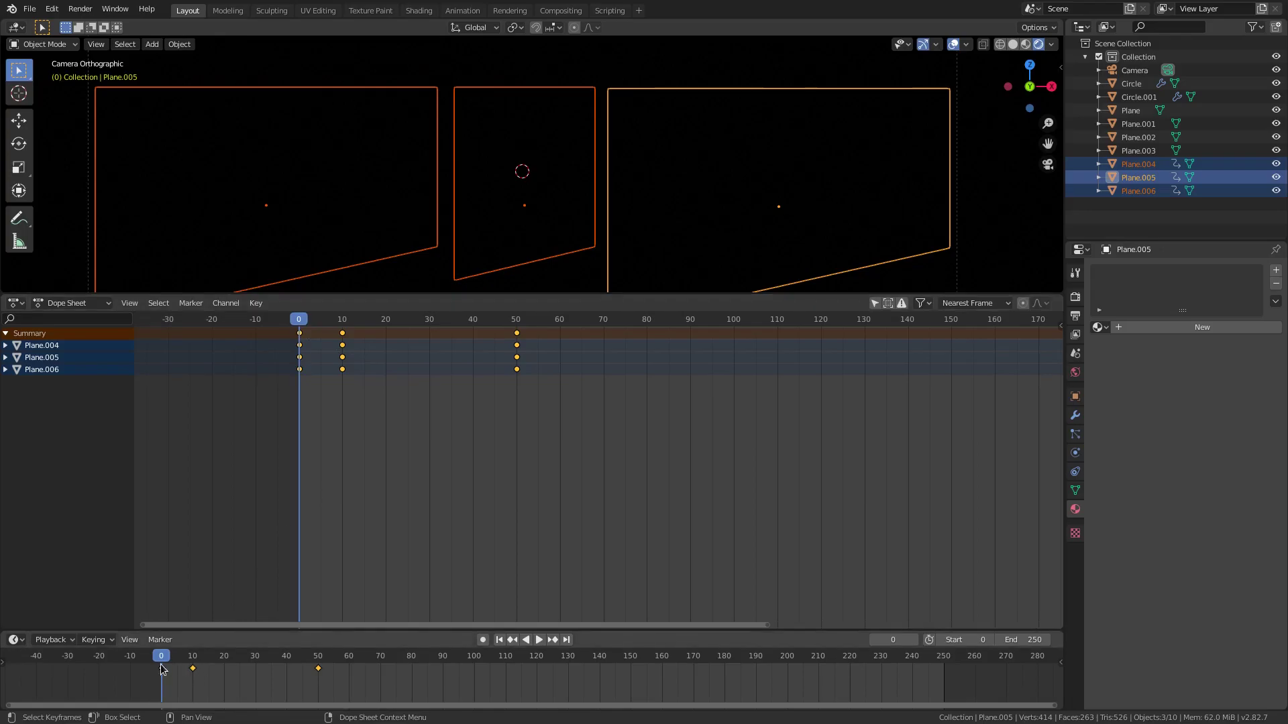
key(s)
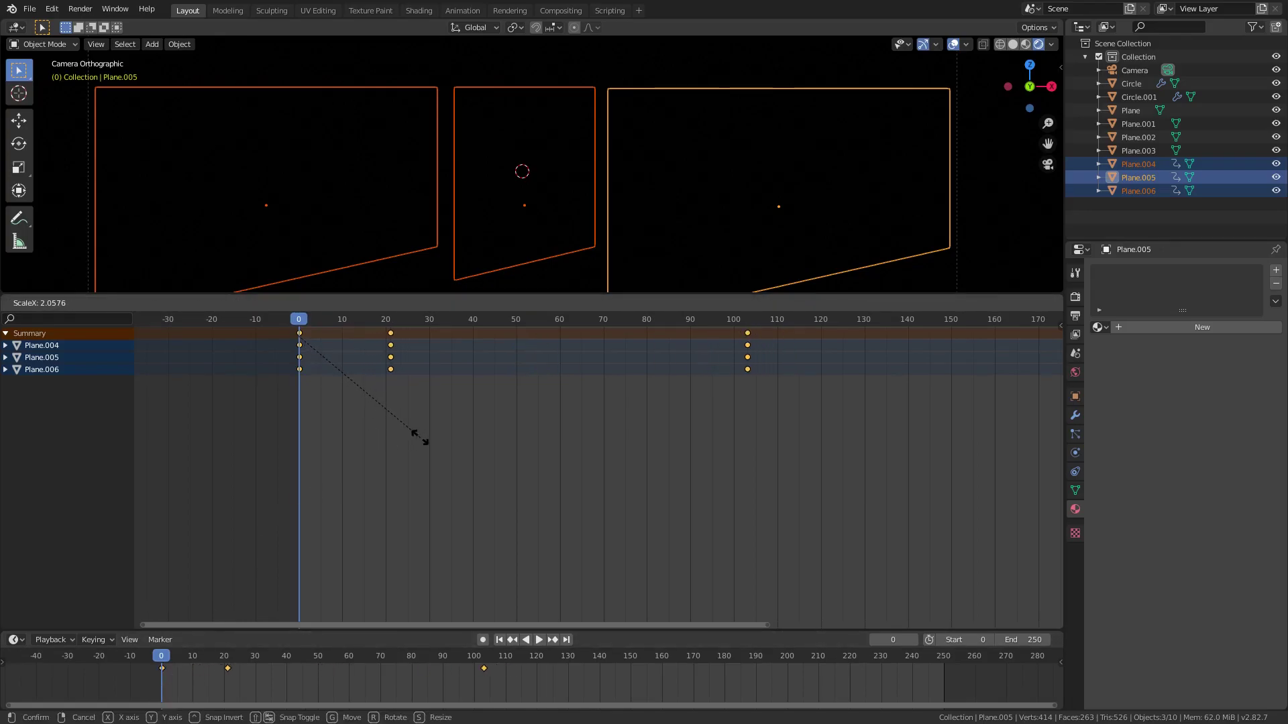
click(416, 437)
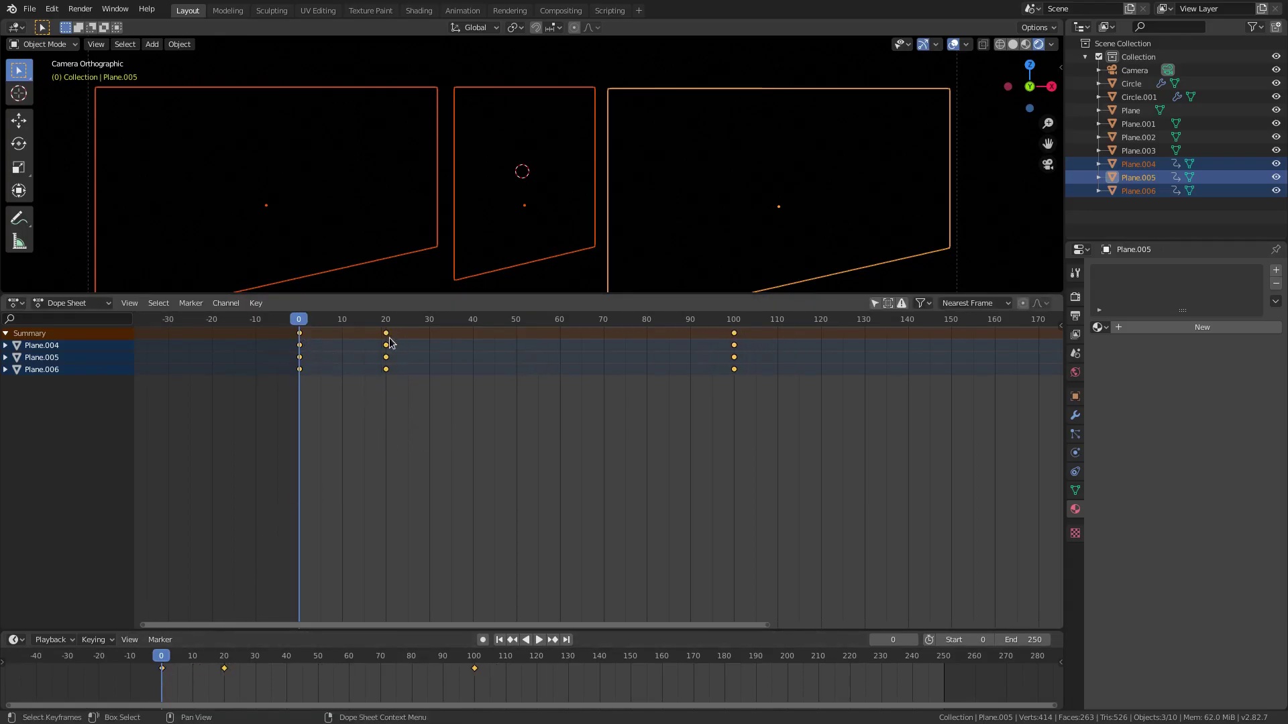
click(537, 640)
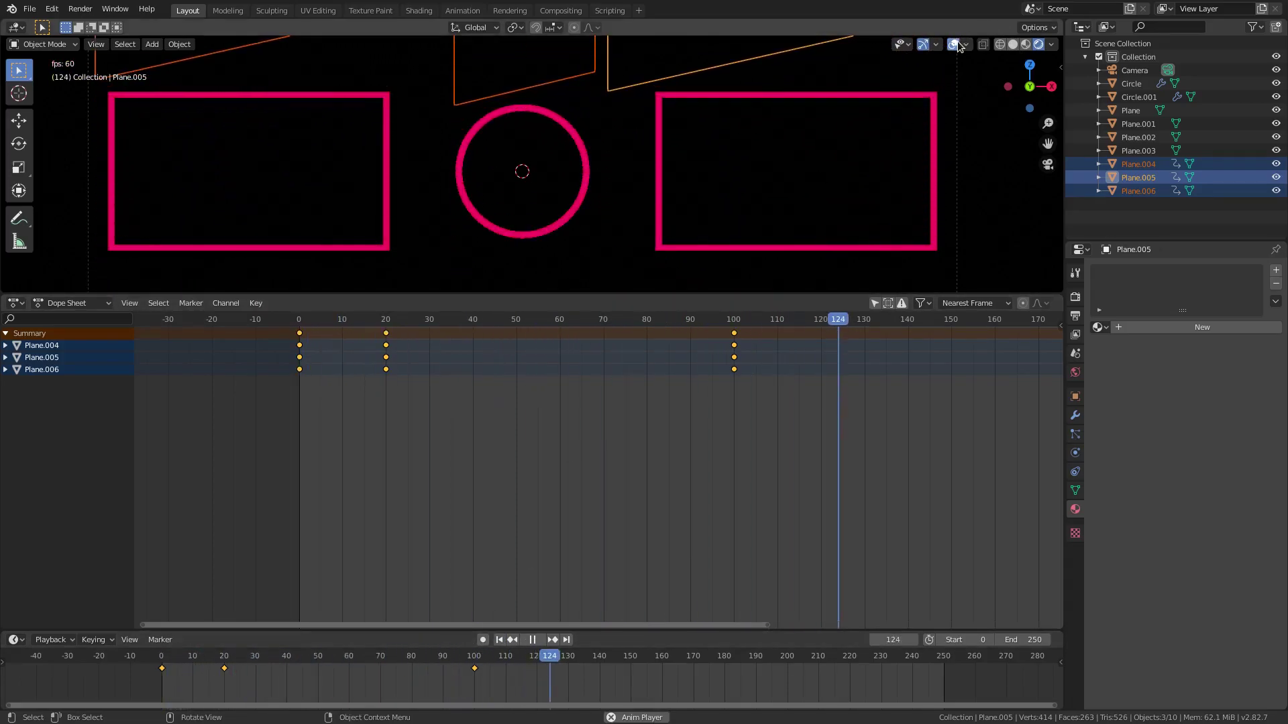
click(500, 640)
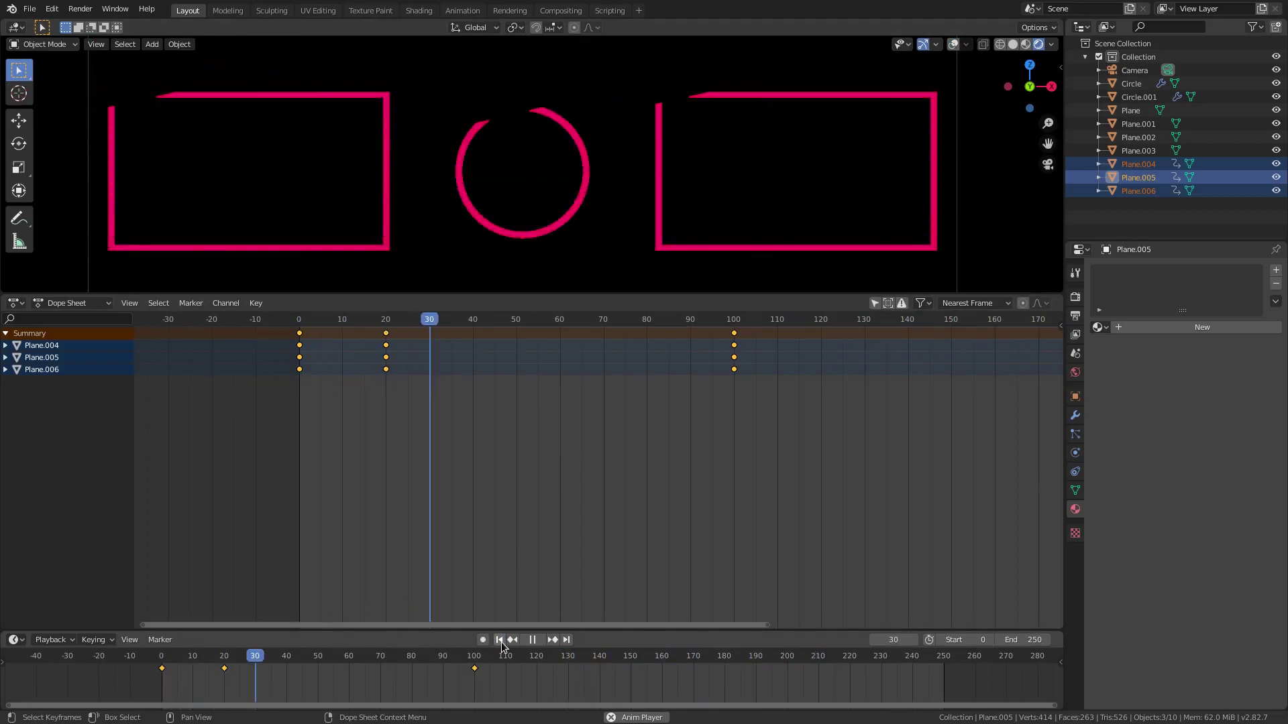
click(500, 640)
click(500, 640)
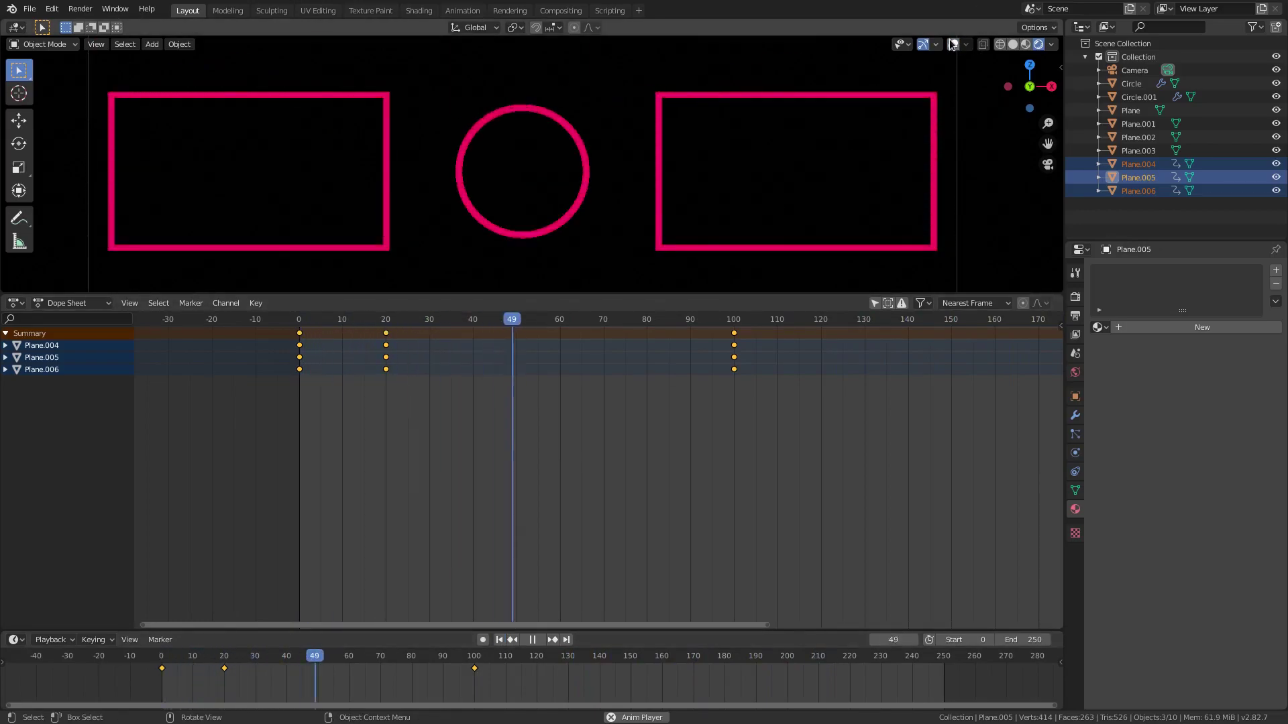
click(500, 640)
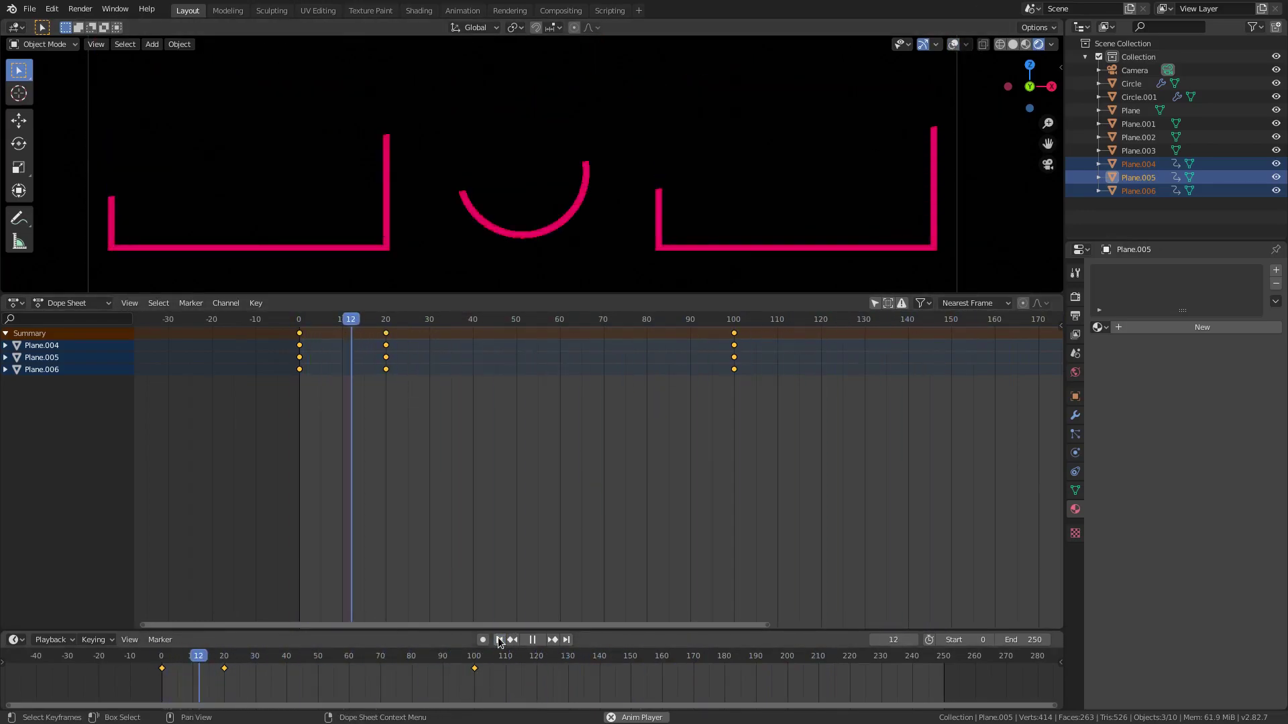
click(500, 640)
click(500, 640)
click(499, 640)
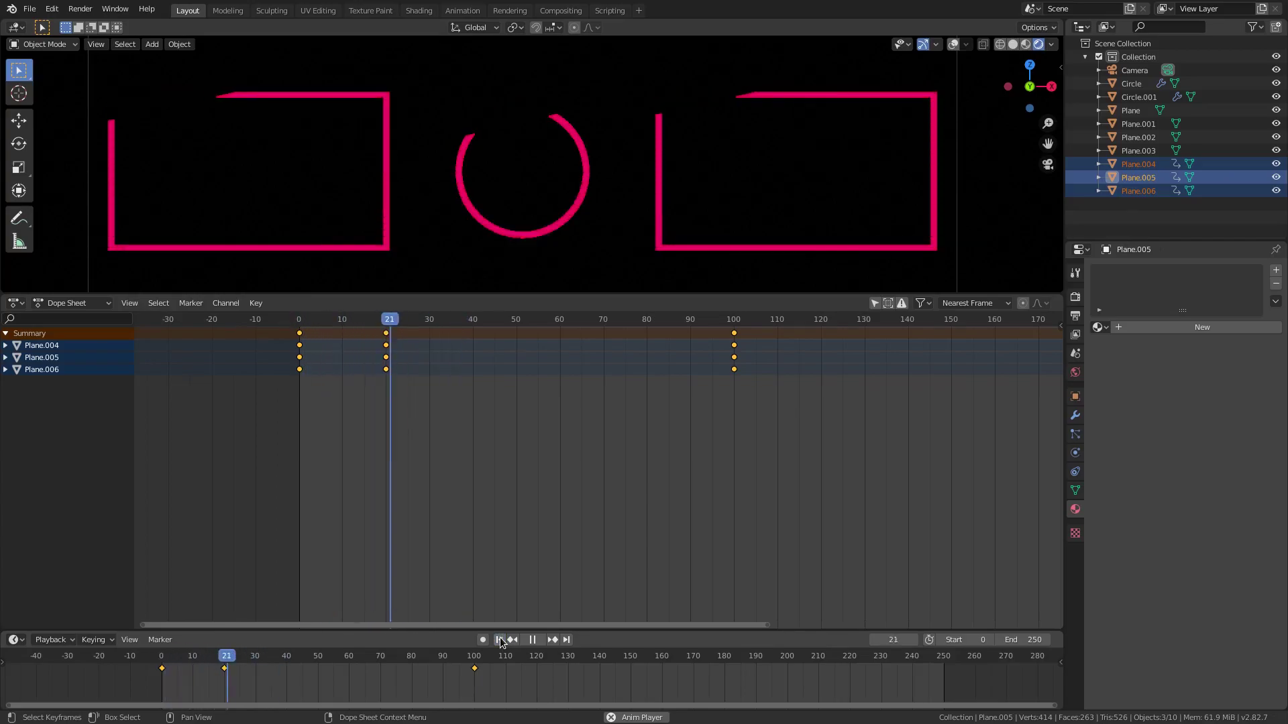
click(499, 640)
click(500, 640)
click(499, 640)
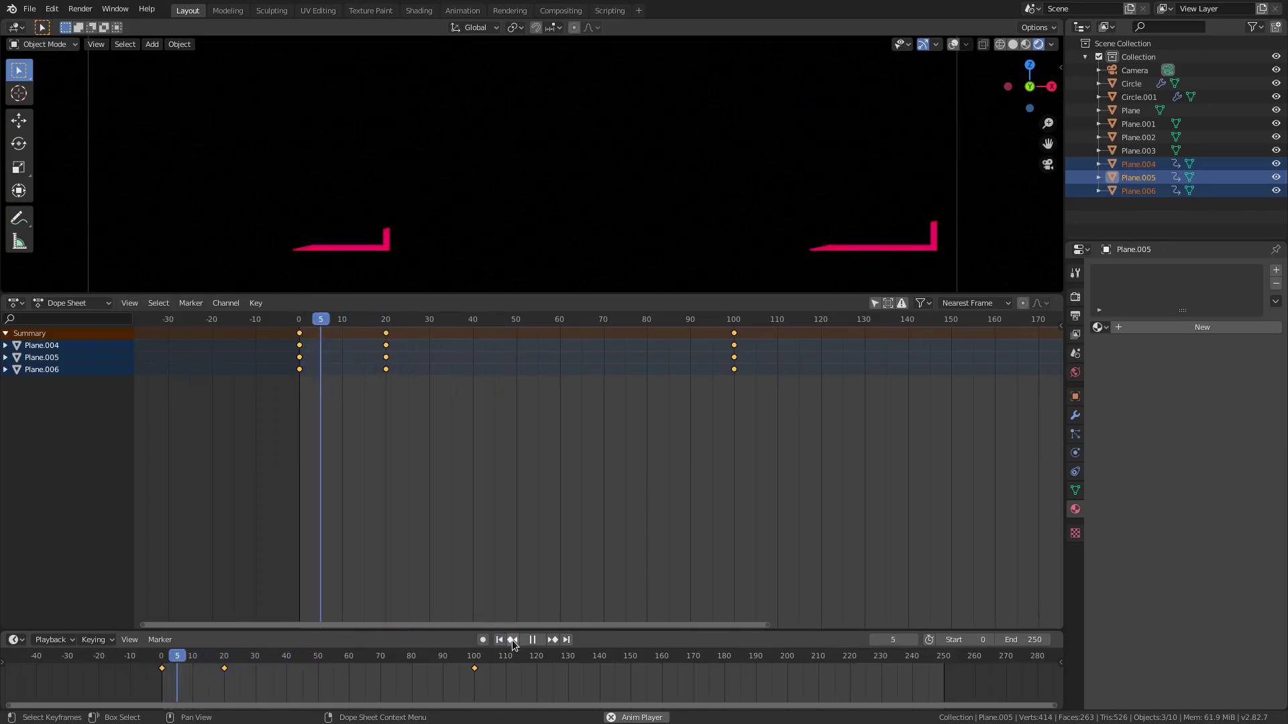
key(Escape)
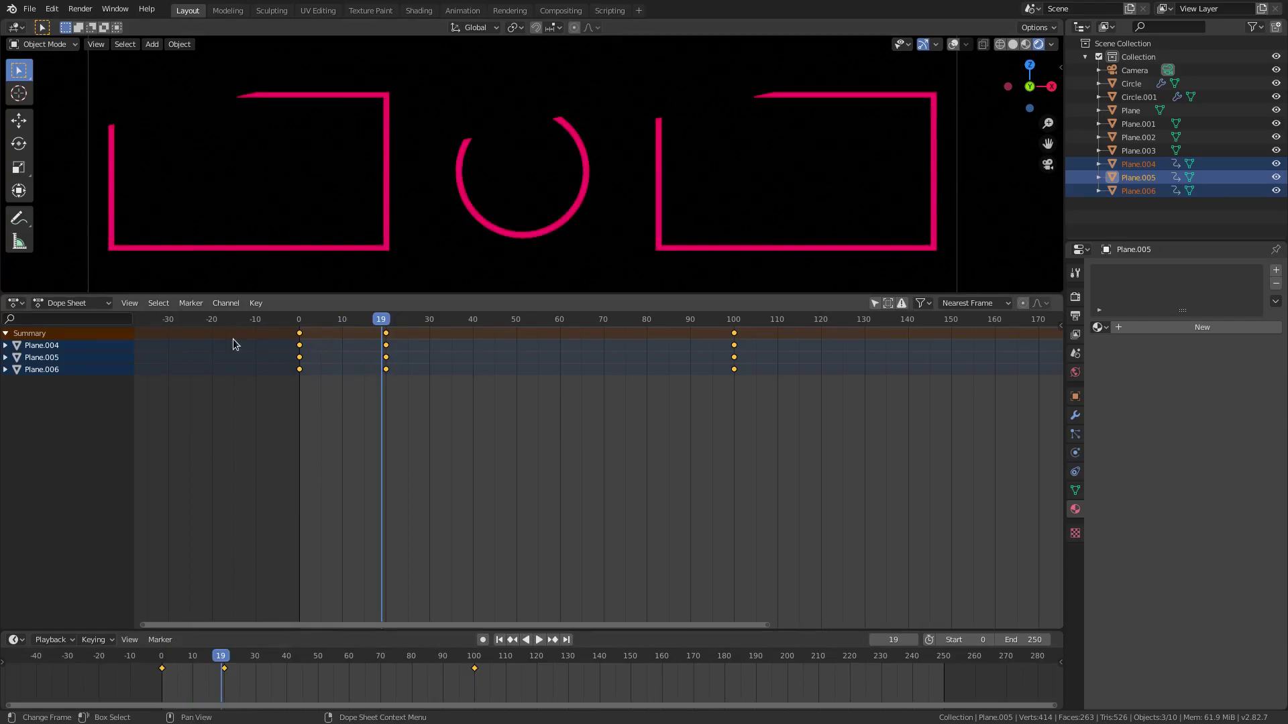
- Shift Plane.004's keys 10 frames later to 10, 30 and 110
click(235, 345)
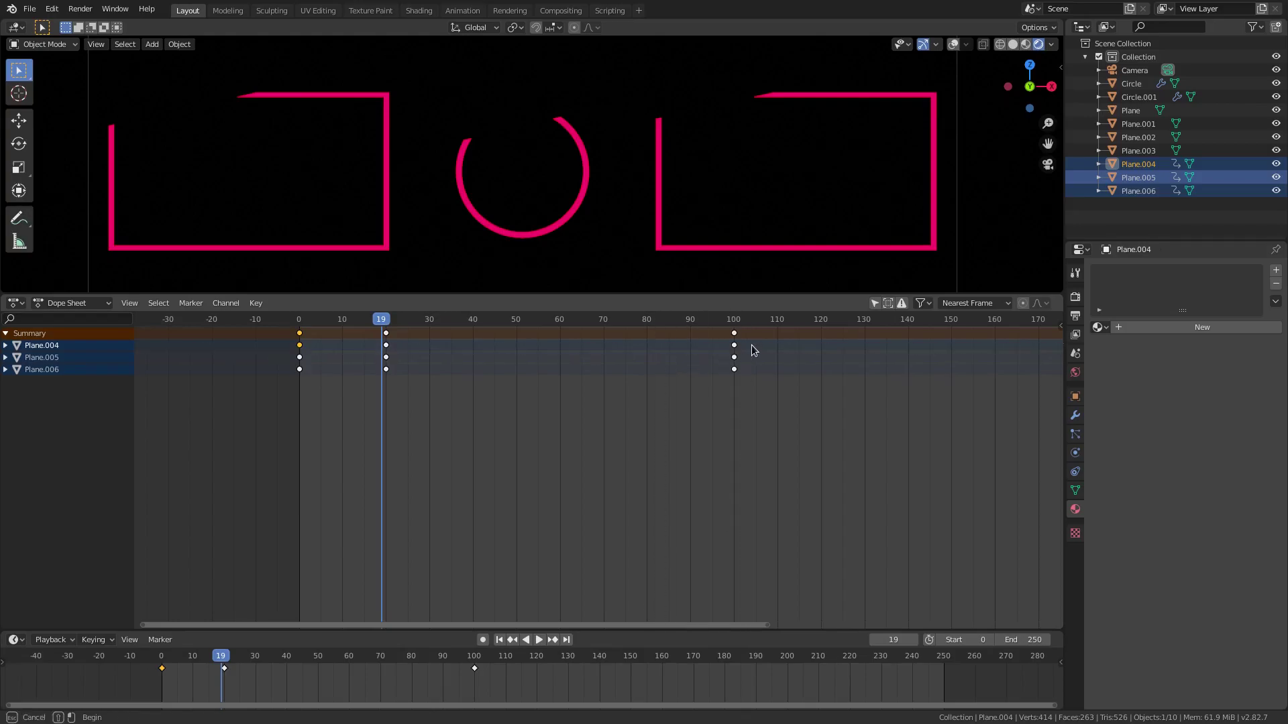
drag(751, 345, 785, 348)
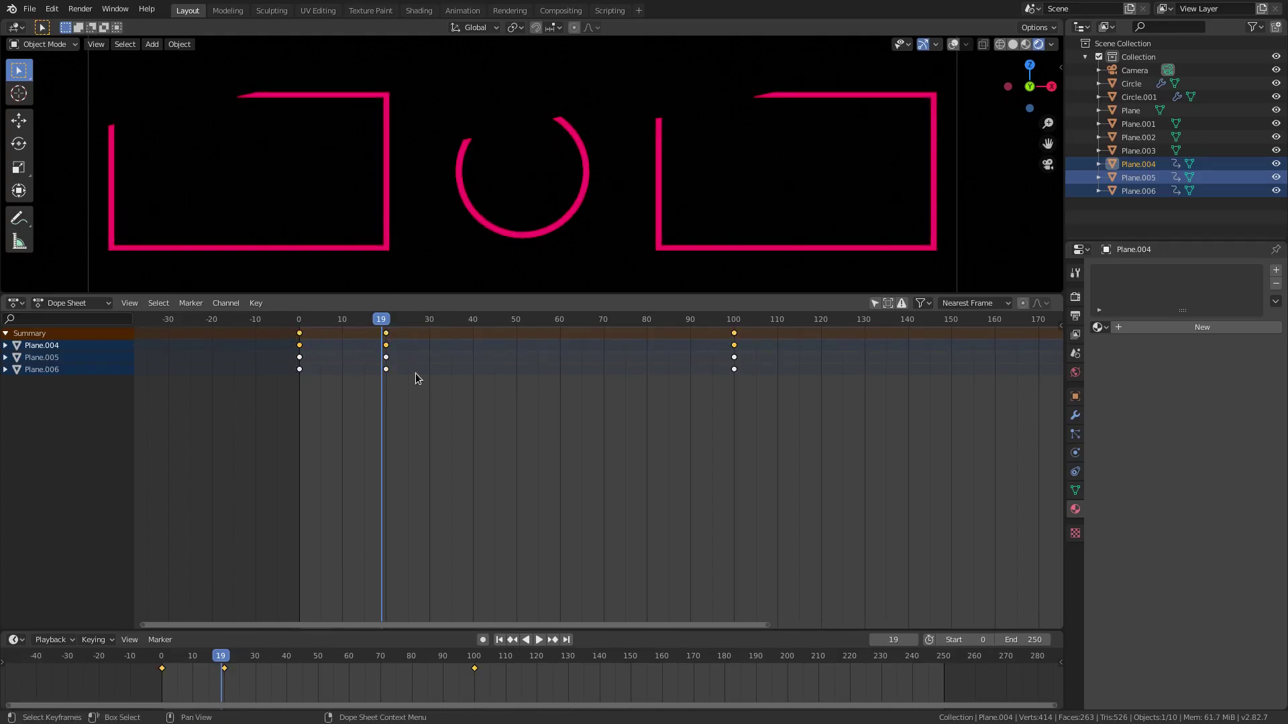
key(g)
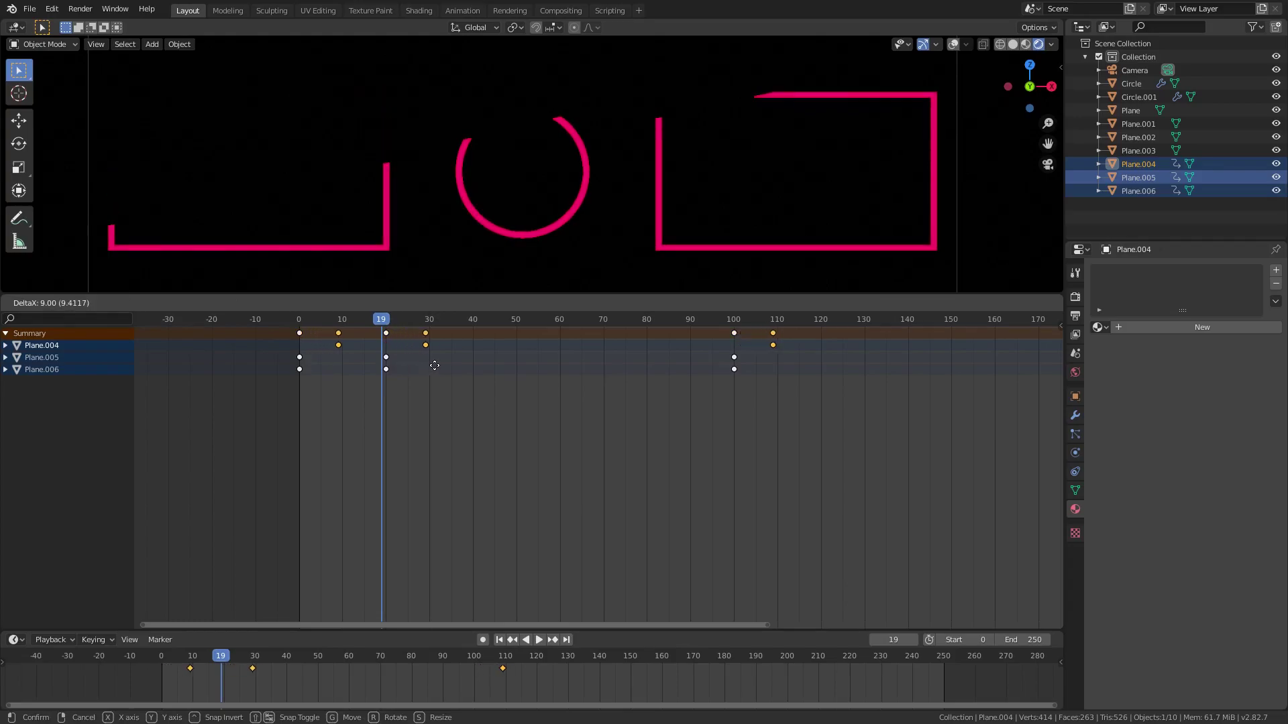
click(435, 369)
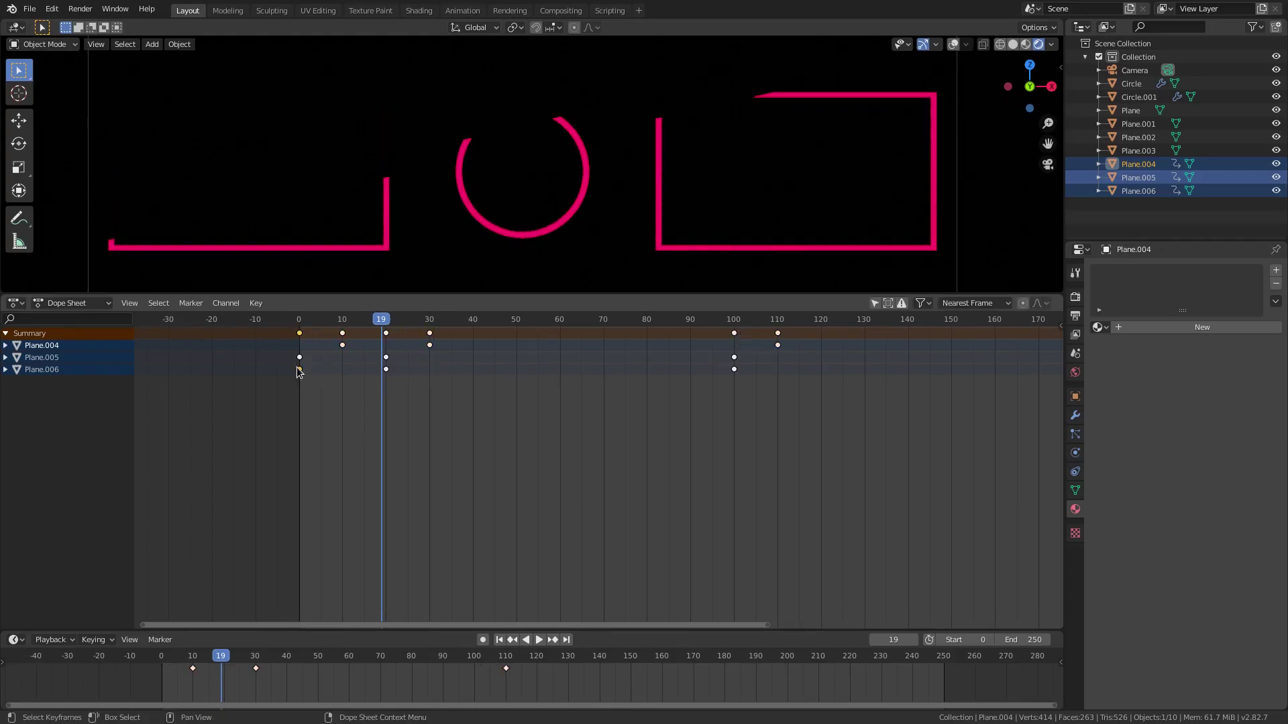
- Move Plane.006's keys to frames 40, 60 and 140
key(b)
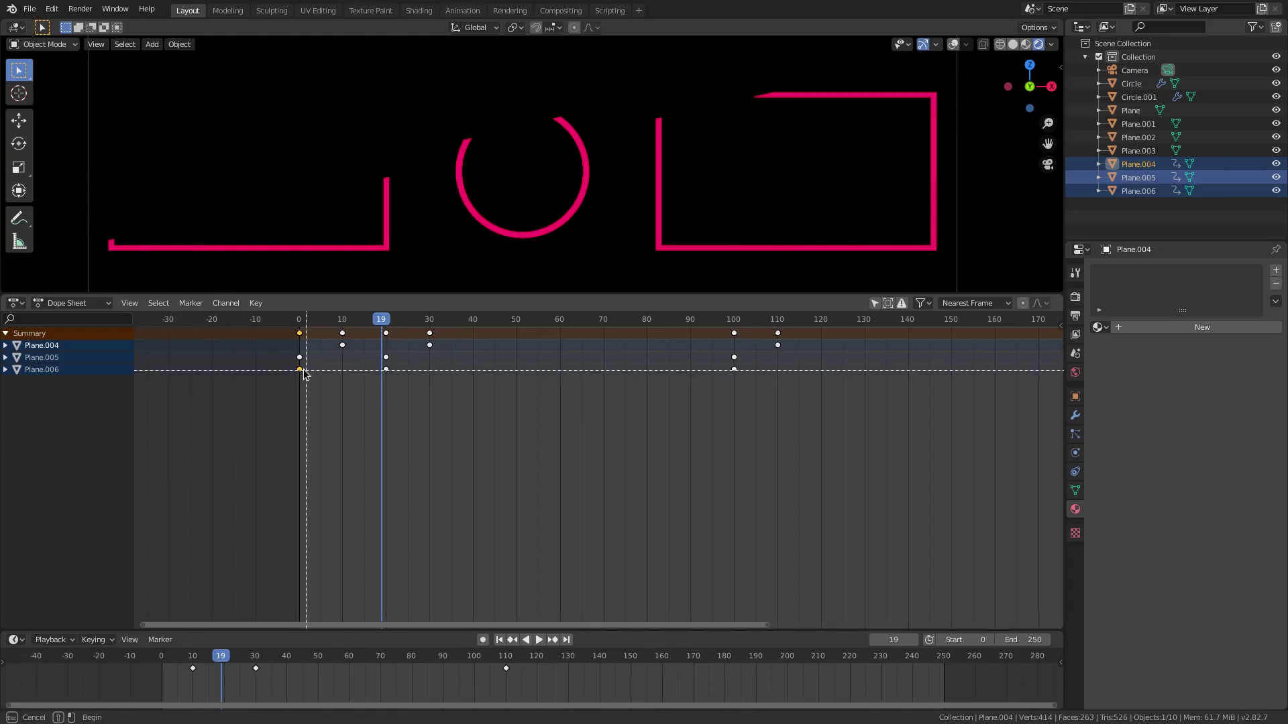
drag(293, 363, 755, 403)
key(g)
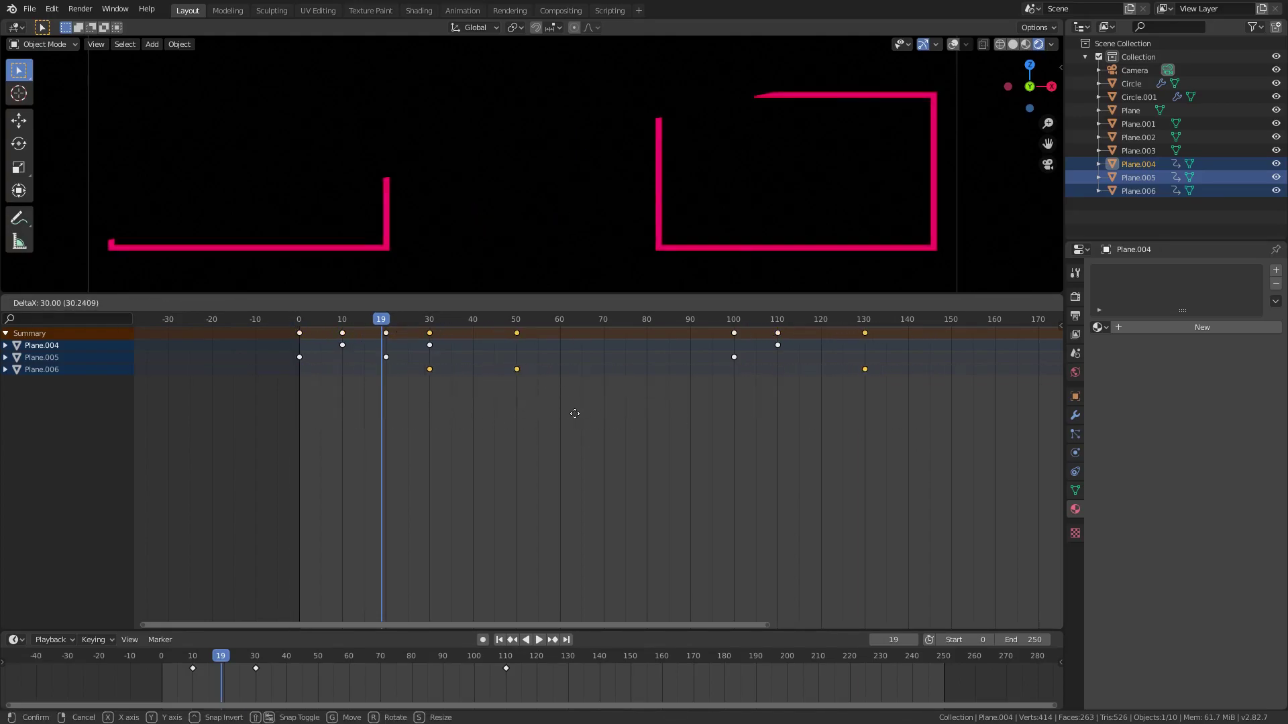
click(615, 414)
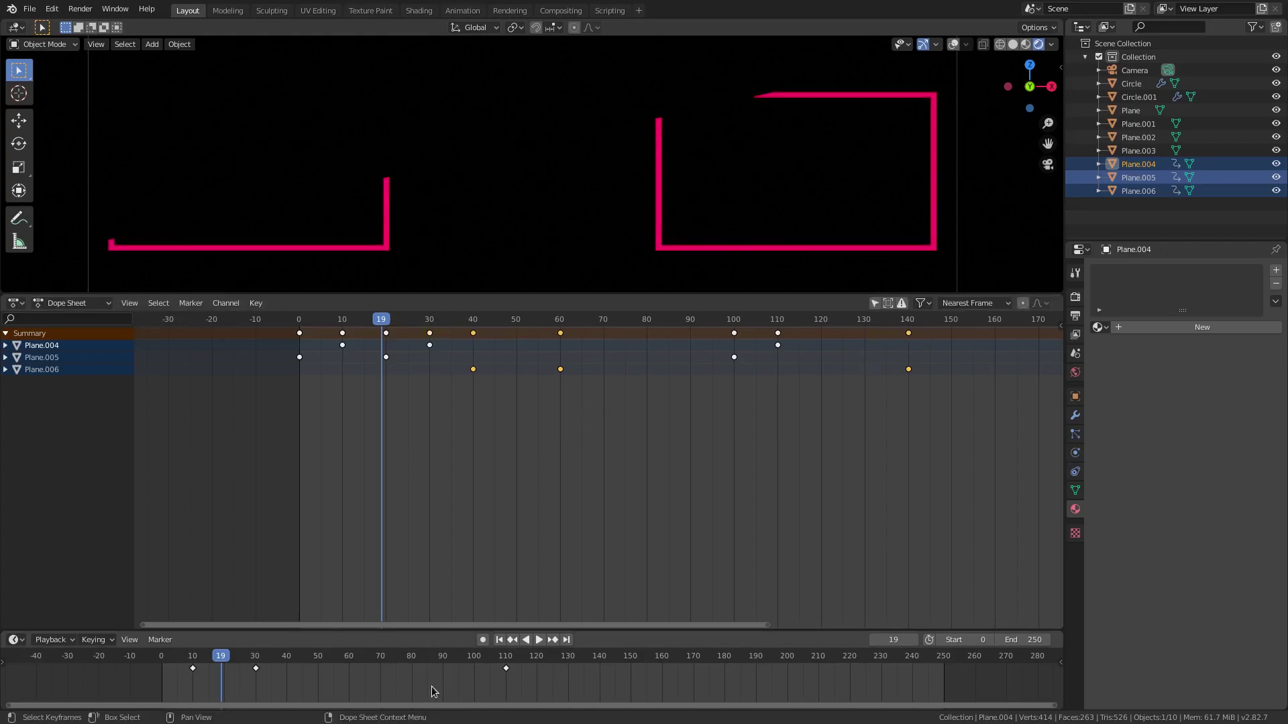
- Preview the staggered reveal through the camera view from frame 0
click(504, 637)
key(KP_0)
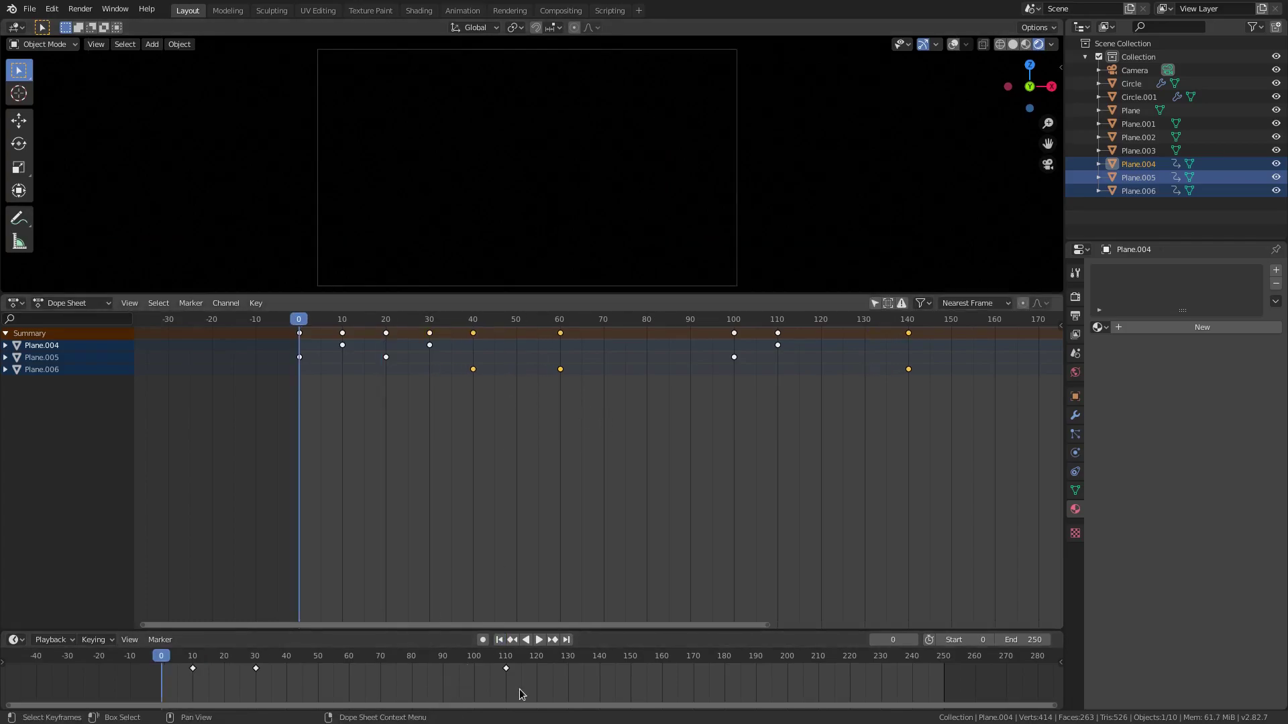
click(538, 639)
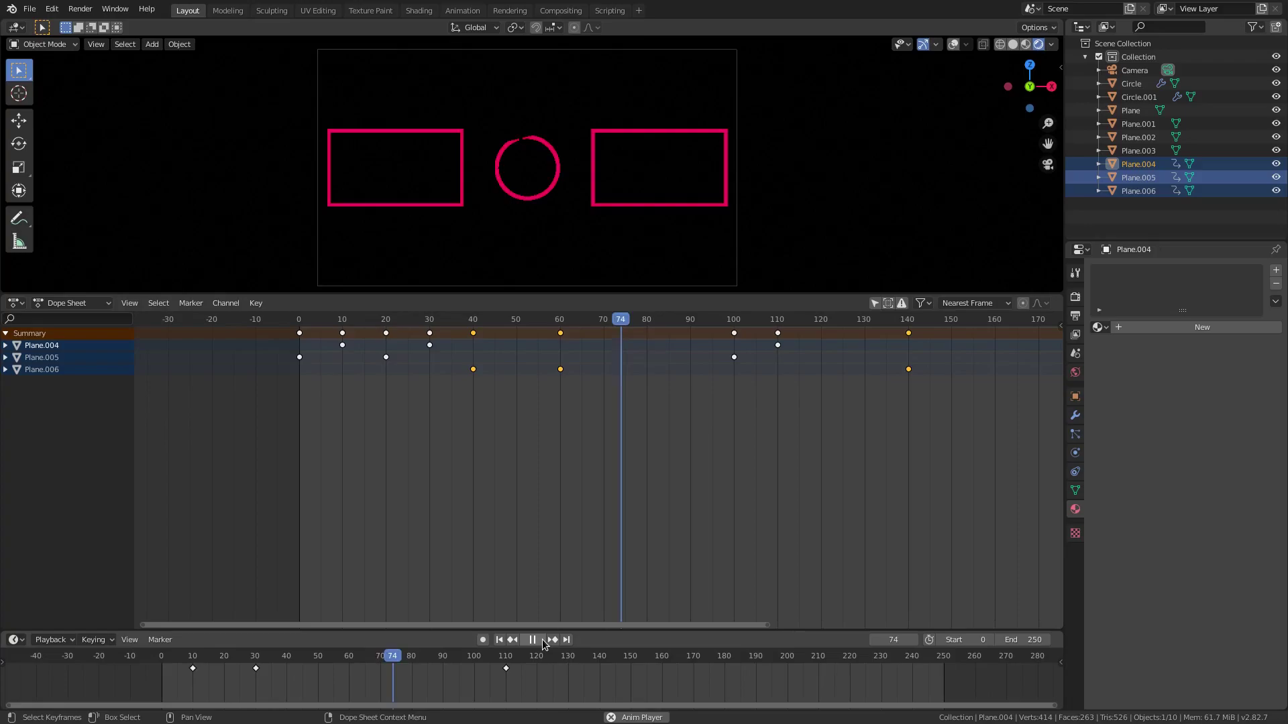
click(499, 640)
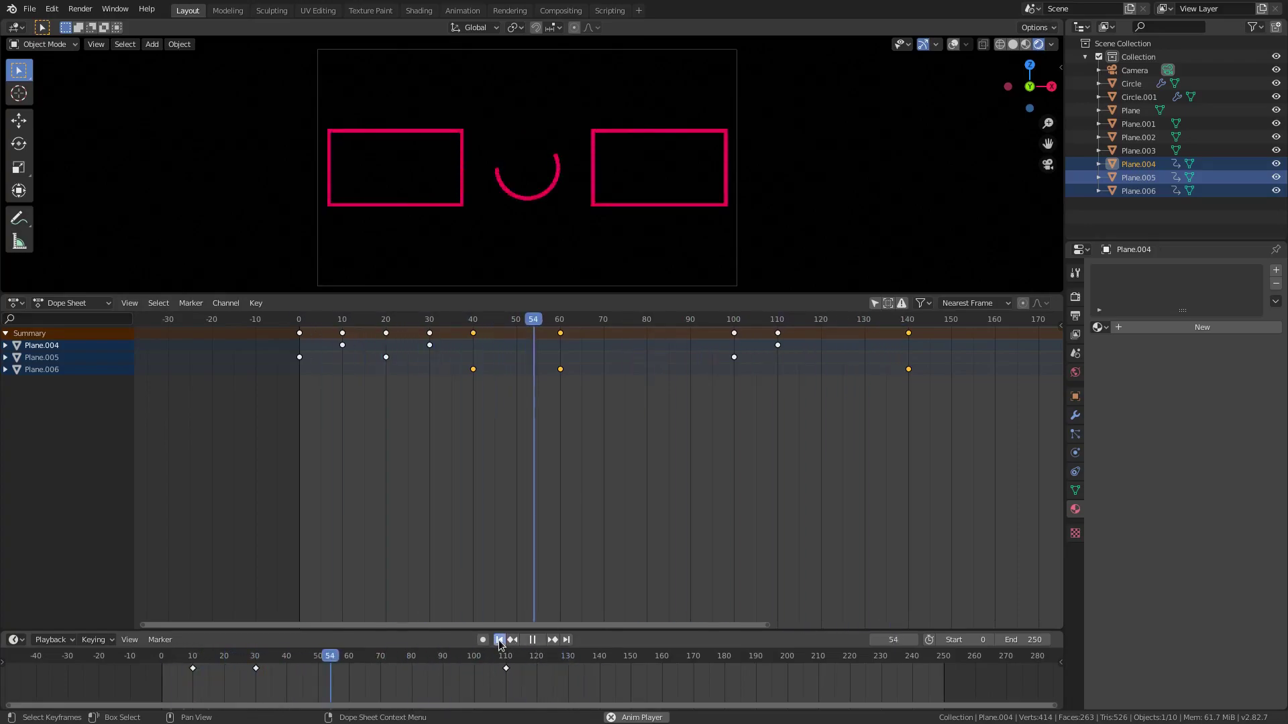
click(500, 641)
click(499, 642)
click(500, 641)
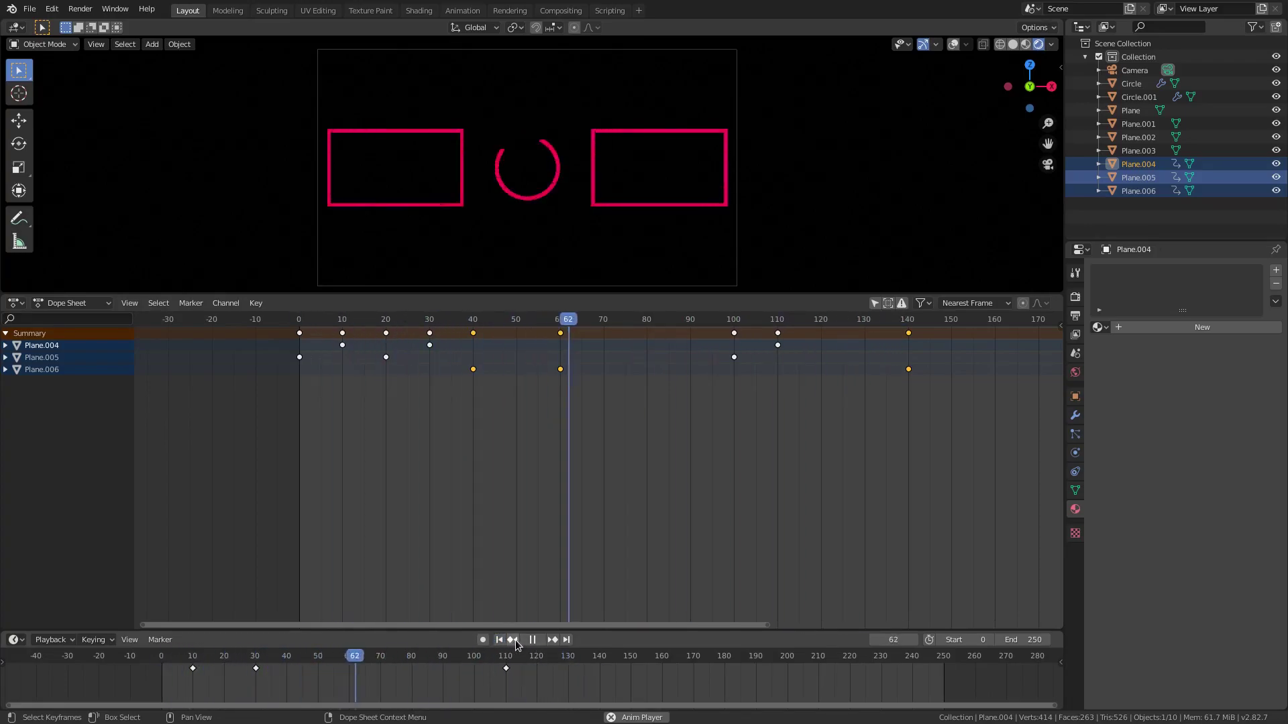
click(536, 640)
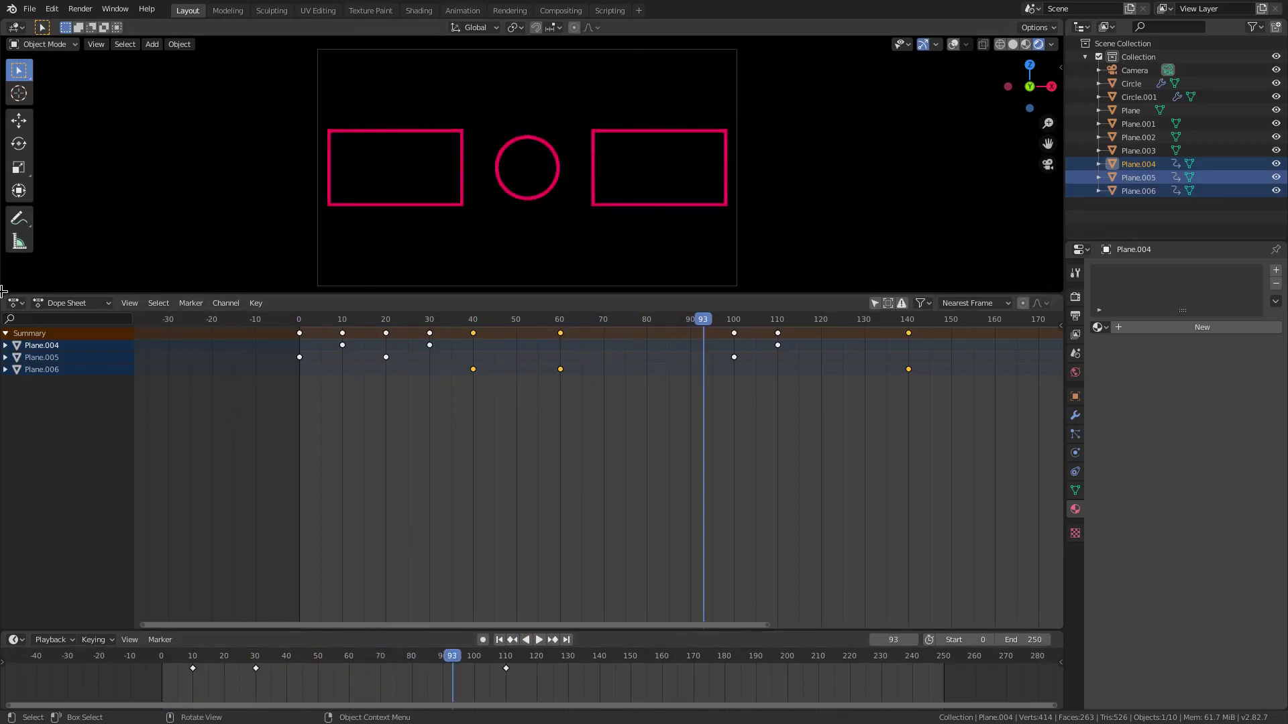
- Merge the Dope Sheet into the 3D viewport and enable Bloom in Render Properties
drag(3, 291, 7, 313)
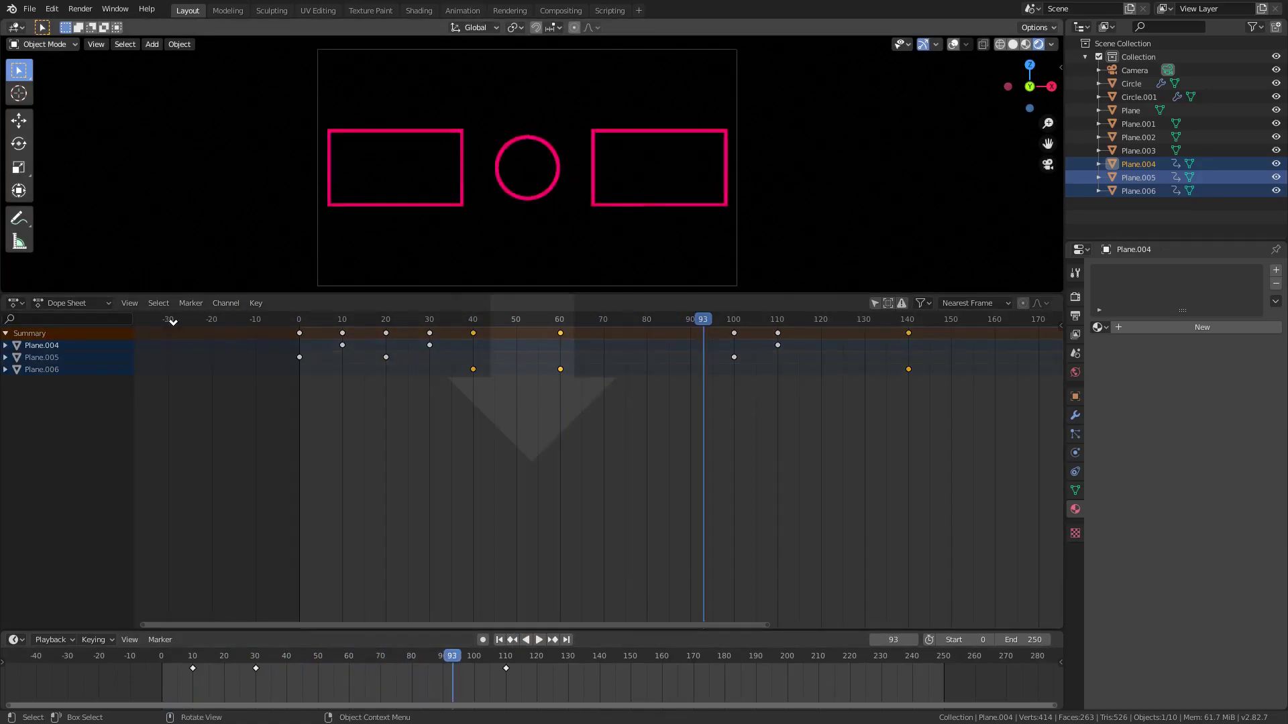
drag(223, 423, 228, 416)
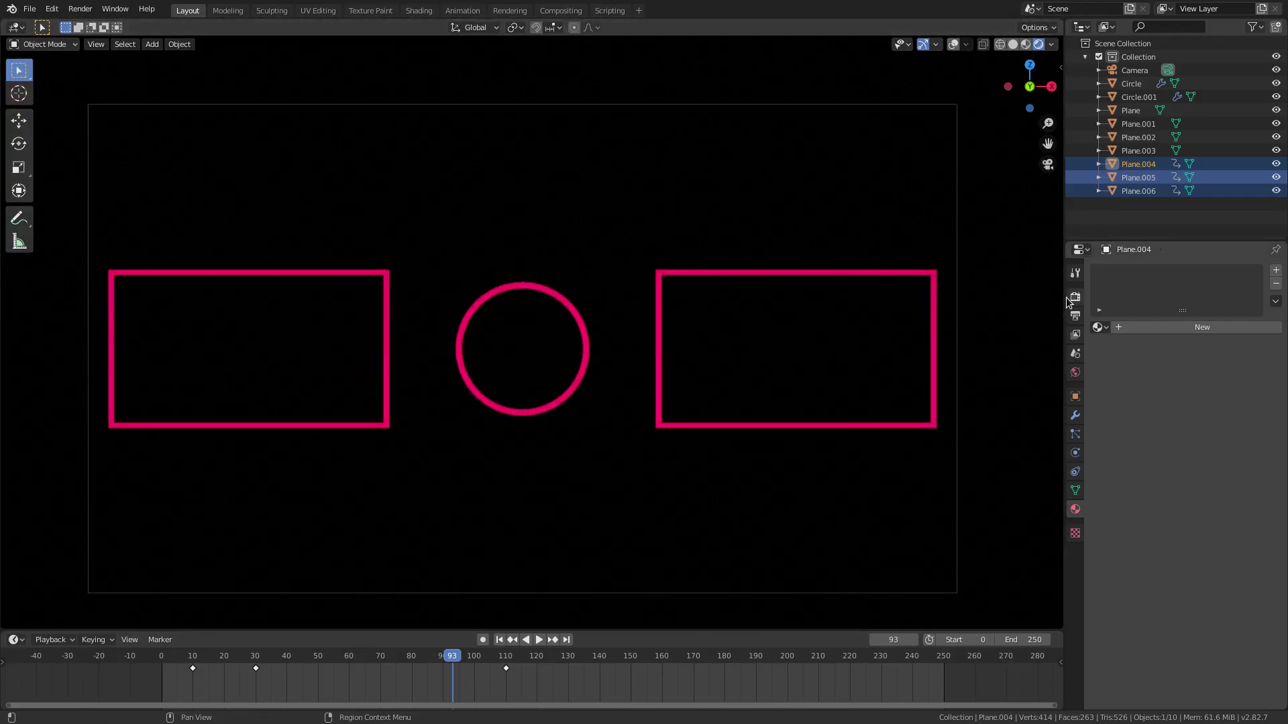
click(1068, 298)
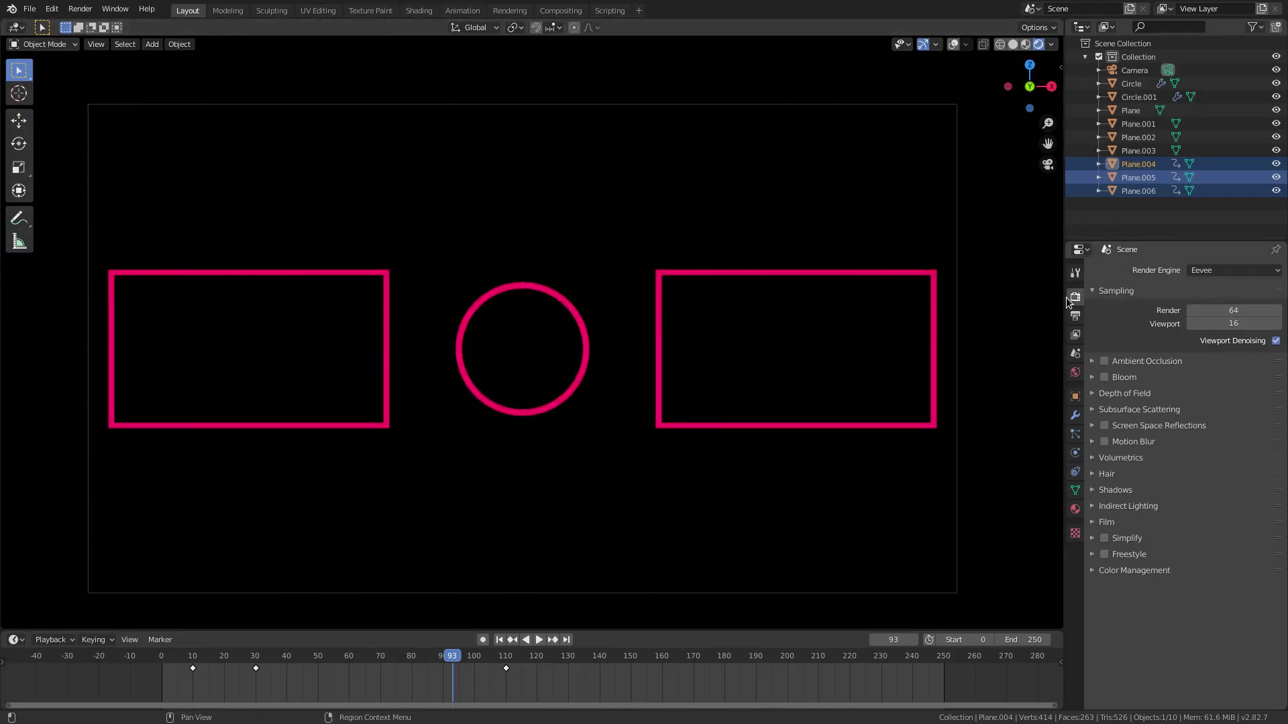
click(1104, 377)
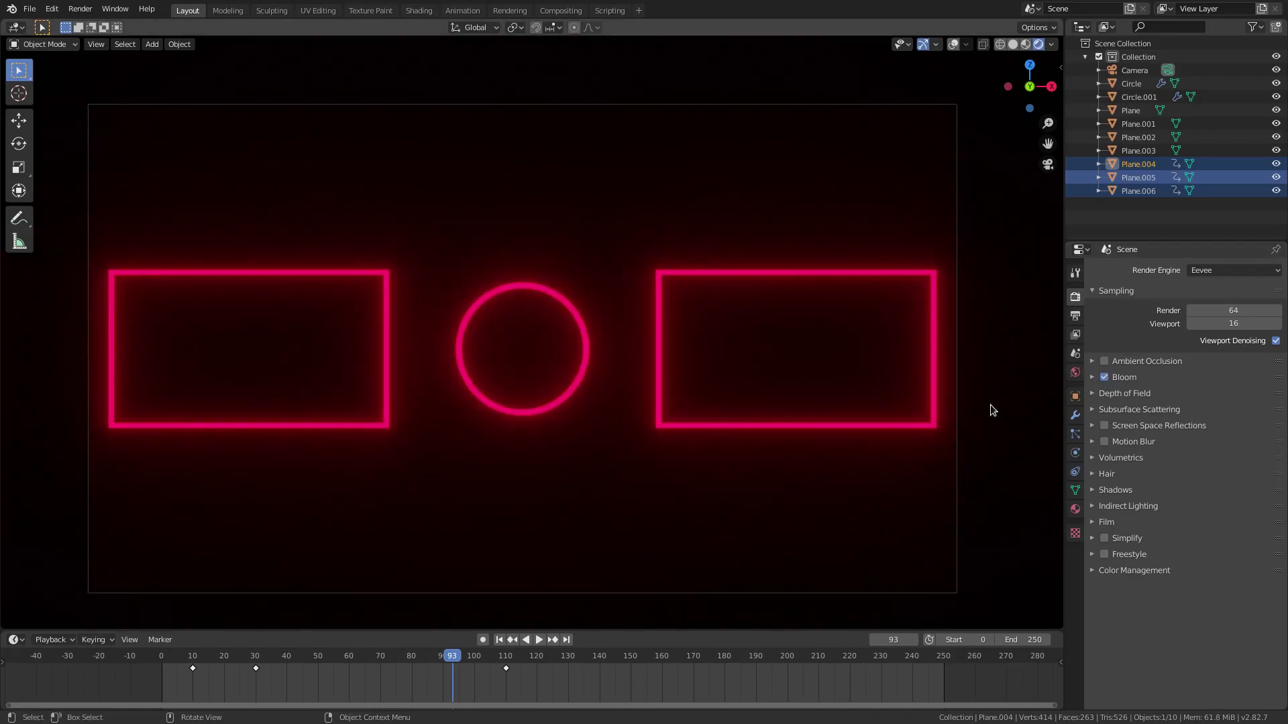
click(1095, 376)
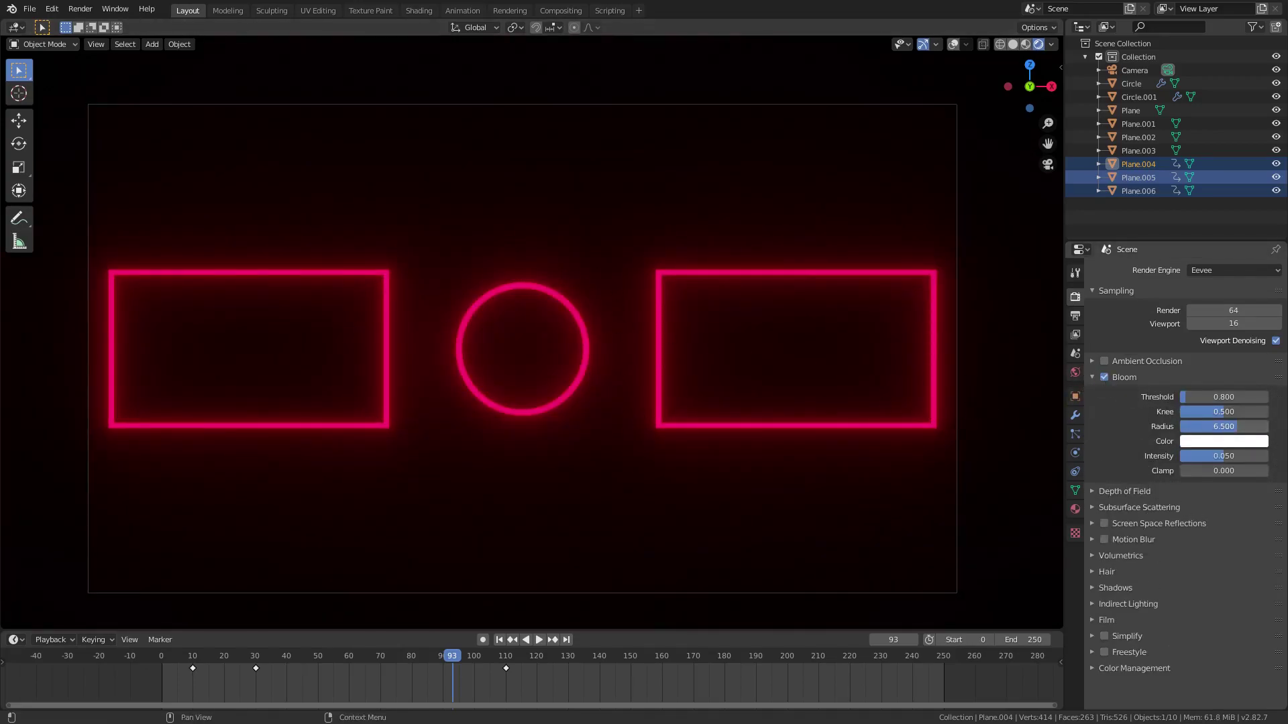
- Set bloom radius 4.261, intensity 0.040 and threshold 2.218
mouse_move(1226, 426)
mouse_down()
mouse_move(1201, 426)
mouse_move(1217, 427)
mouse_up()
drag(1220, 456, 1267, 456)
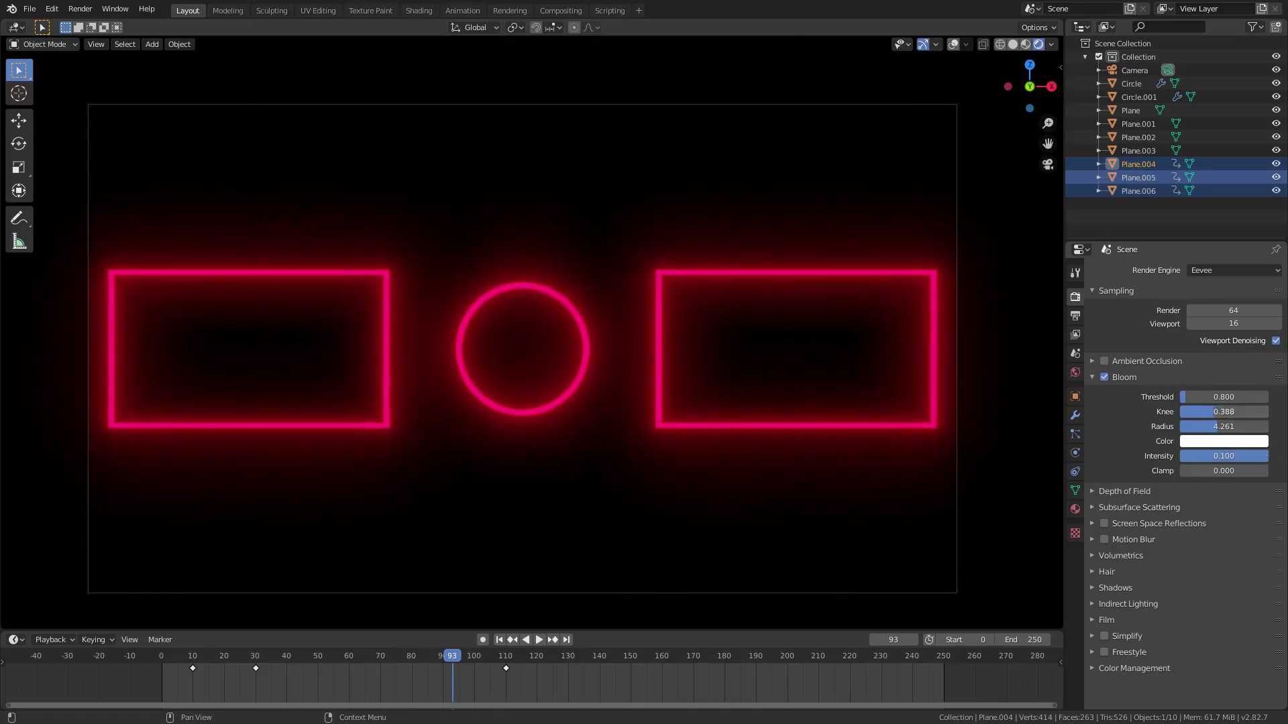
drag(1244, 456, 1211, 456)
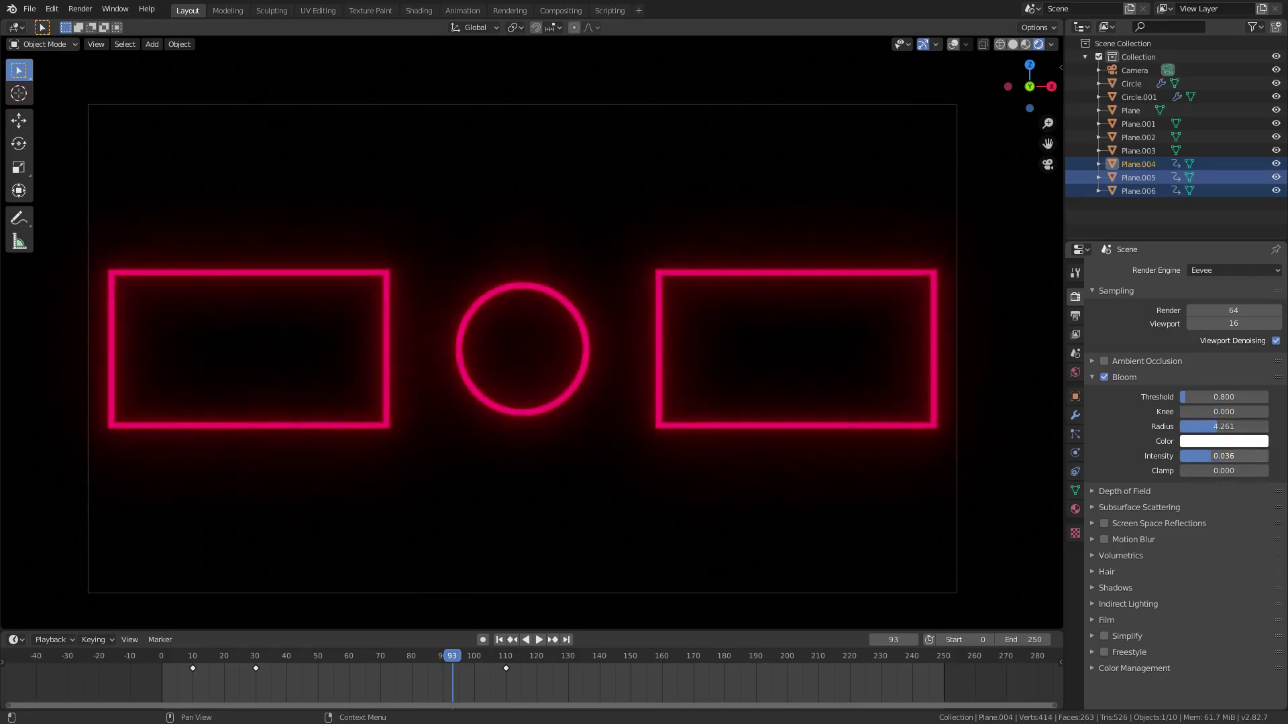
drag(1181, 397, 1201, 397)
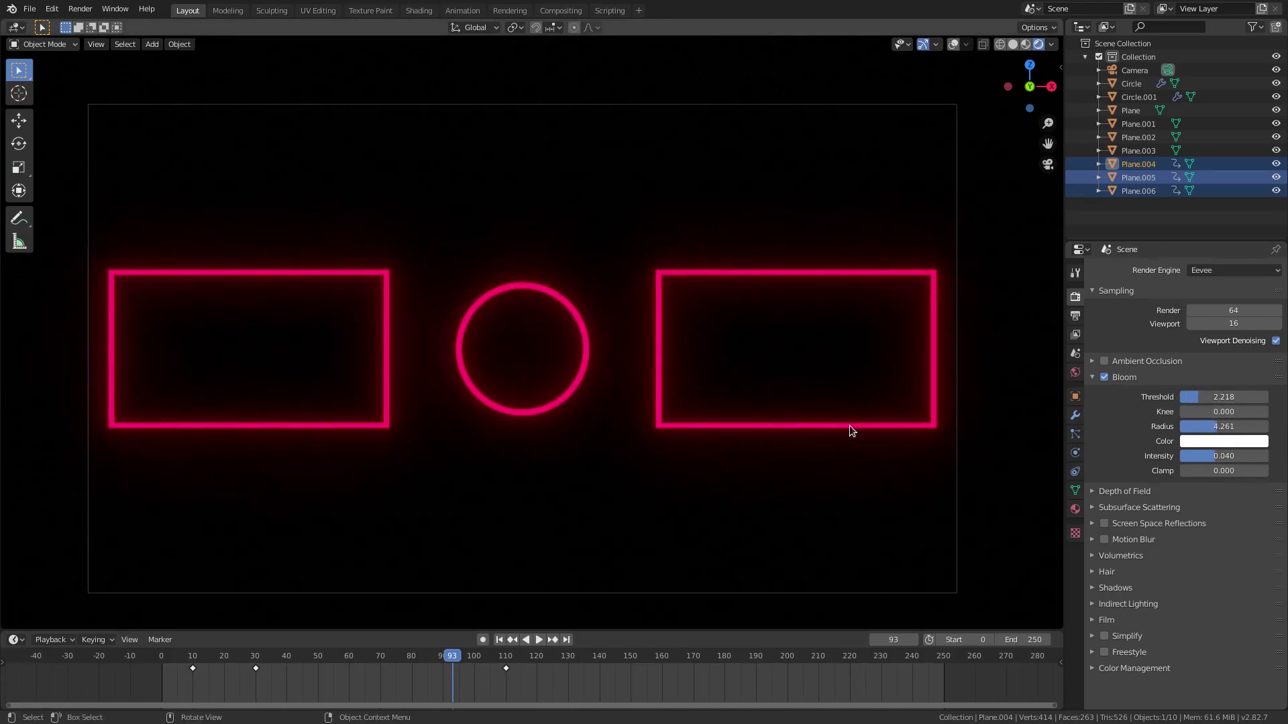
- On Plane.001, shift the emission hue toward green and set emission strength to 20
click(855, 431)
click(1075, 510)
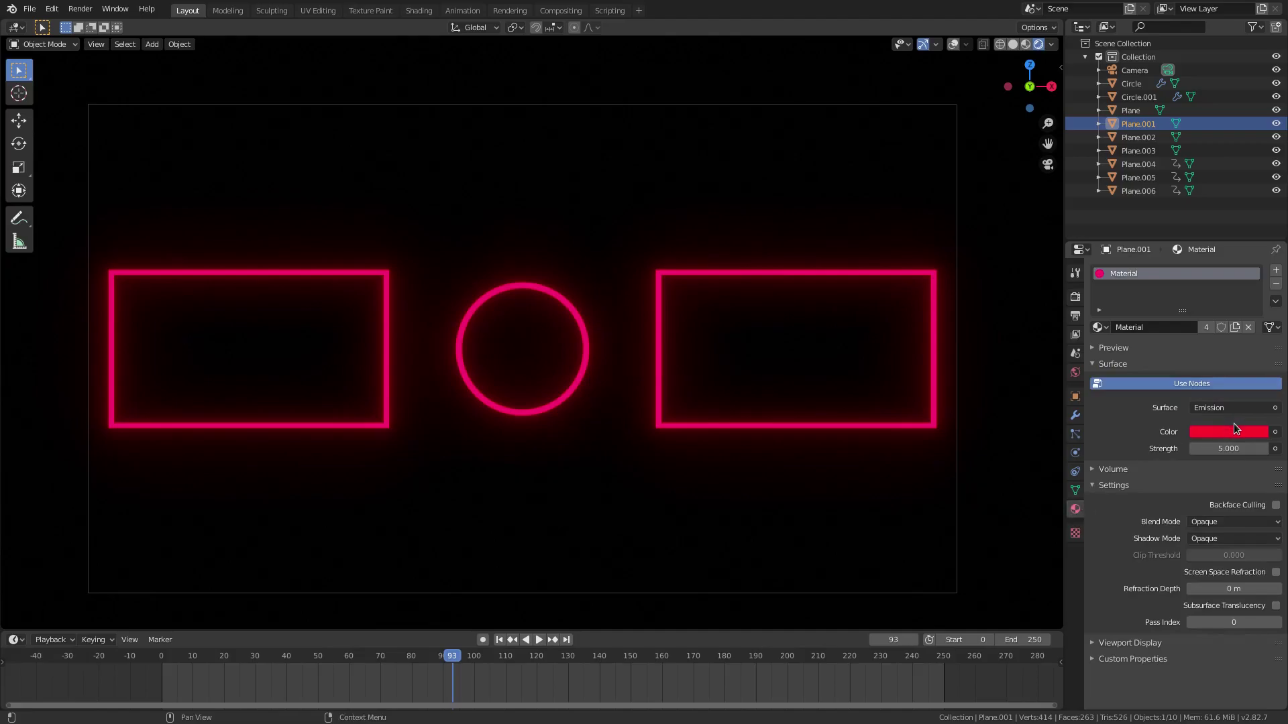
click(1237, 428)
mouse_move(1214, 337)
mouse_down()
mouse_move(1173, 328)
mouse_move(1149, 281)
mouse_move(1243, 313)
mouse_move(1248, 294)
mouse_move(1204, 338)
mouse_up()
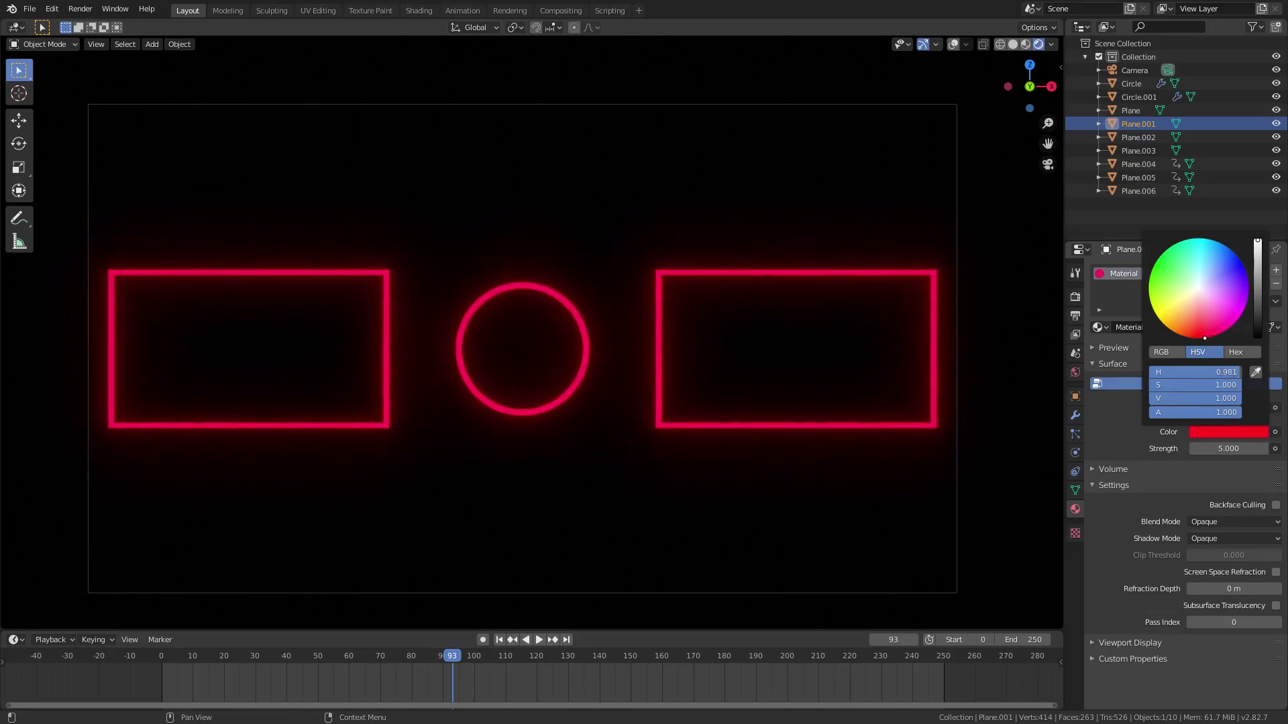
key(Return)
click(1234, 449)
text(20)
key(Return)
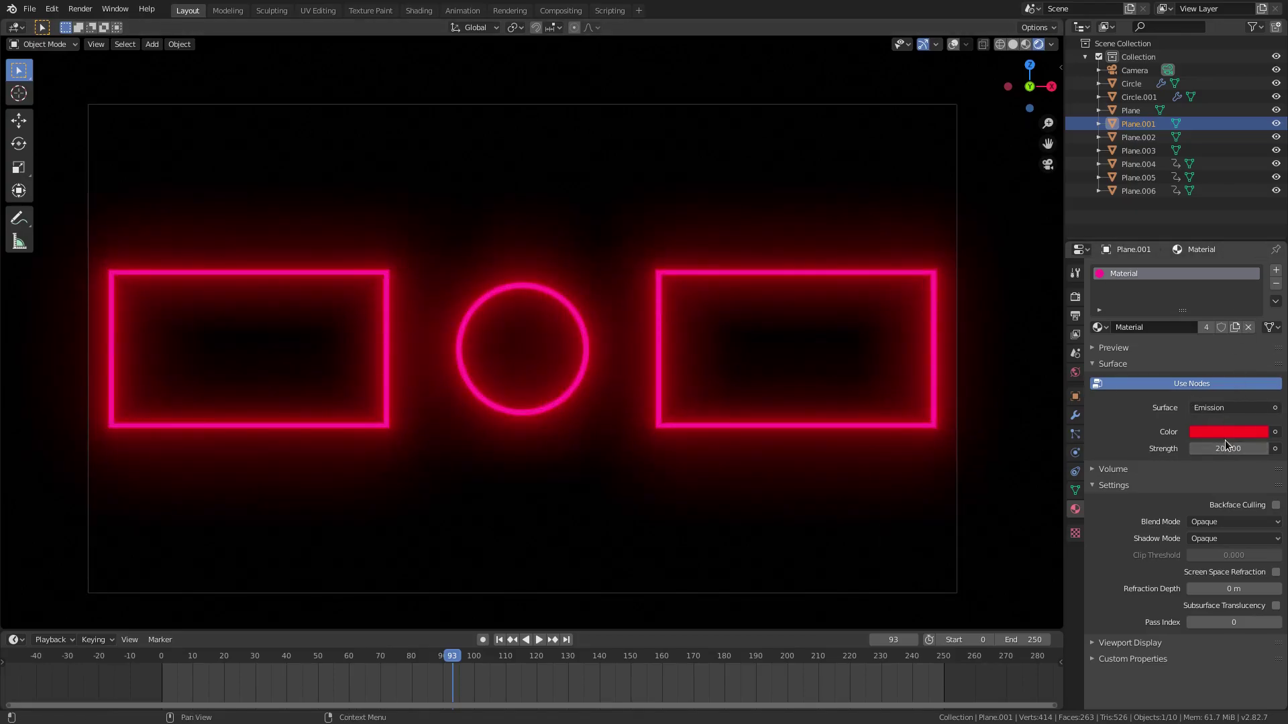
- Change Plane.001's emission colour to cyan (hue 0.499)
click(1226, 433)
mouse_move(1242, 294)
mouse_down()
mouse_move(1244, 267)
mouse_move(1191, 338)
mouse_move(1177, 243)
mouse_up()
drag(1192, 239, 1198, 238)
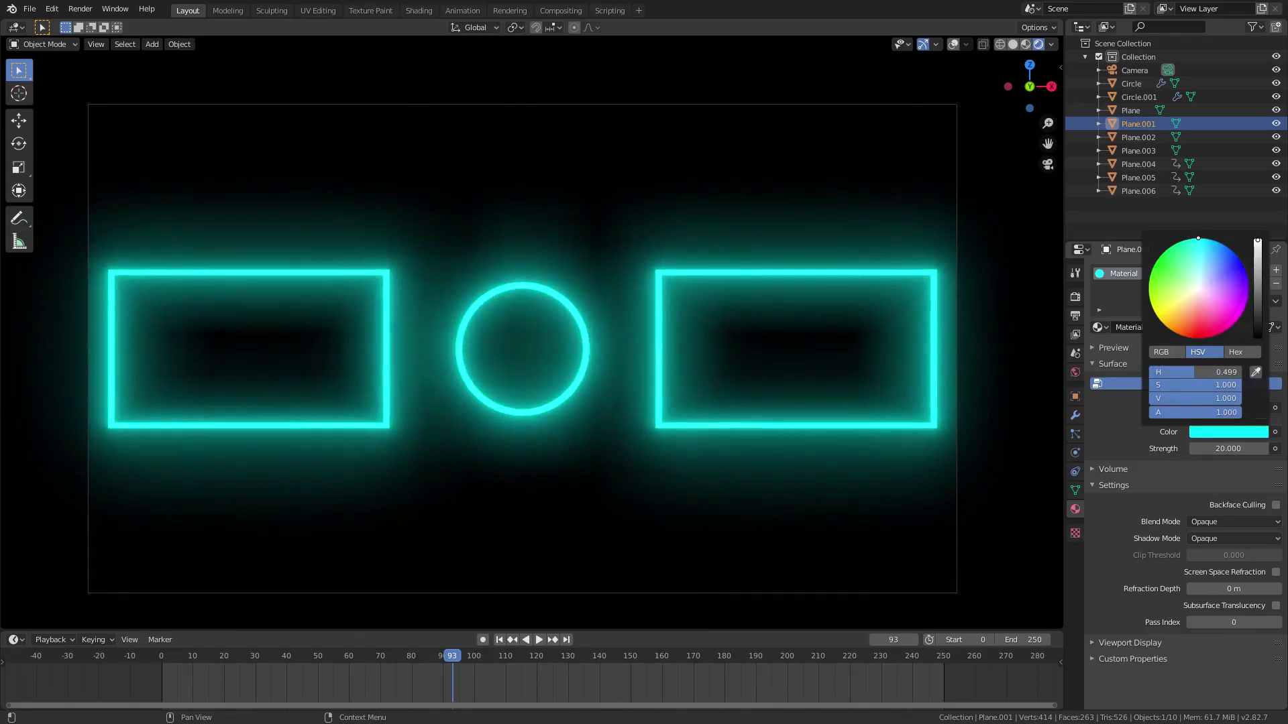
click(1229, 448)
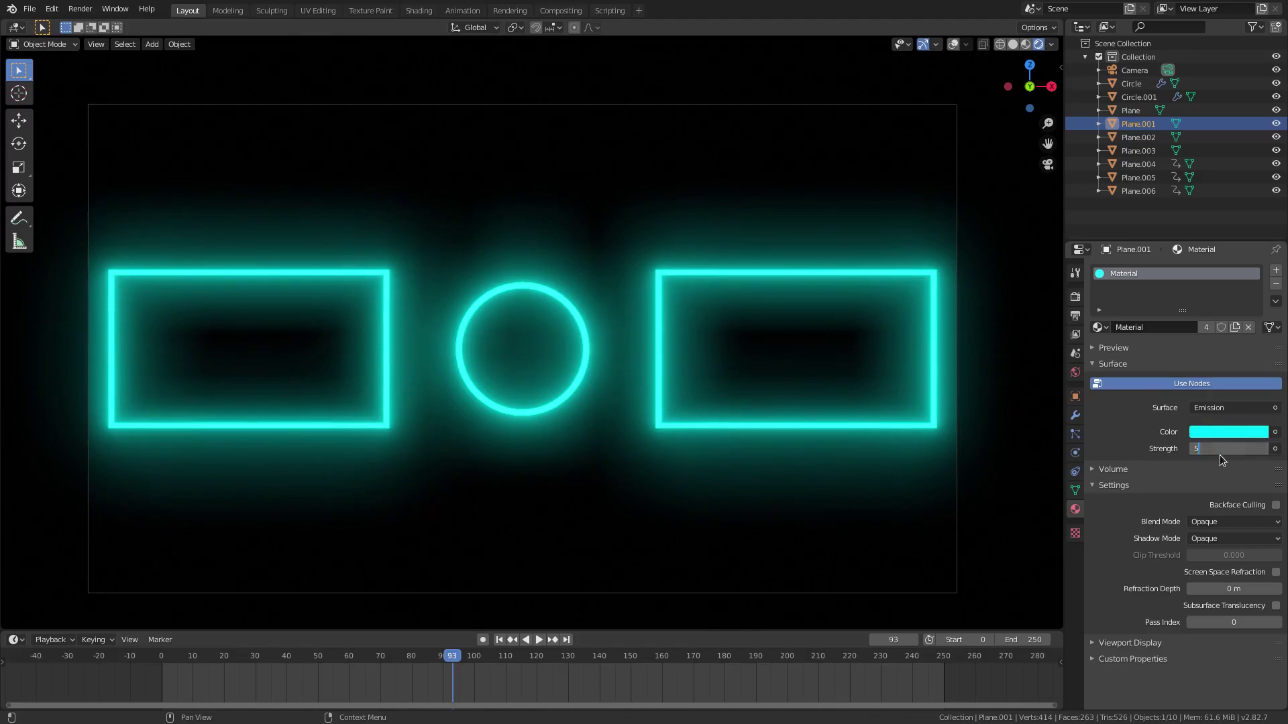
- Lower the cyan emission strength to 5
key(Return)
scroll(805, 407, down, 1)
scroll(791, 403, up, 2)
- Nudge bloom to intensity 0.045 and radius 5.978, then replay the reveal from frame 0
click(1074, 297)
scroll(916, 395, down, 2)
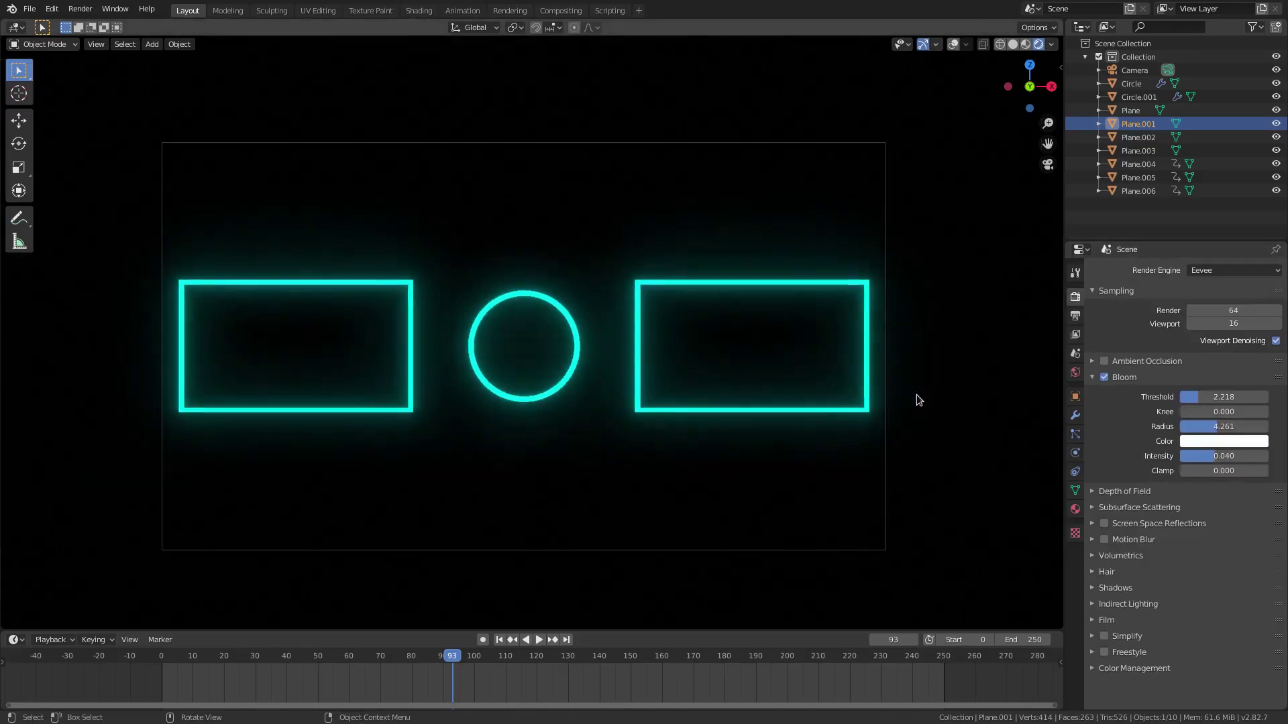
drag(1231, 455, 1235, 426)
scroll(562, 377, up, 2)
scroll(481, 590, down, 2)
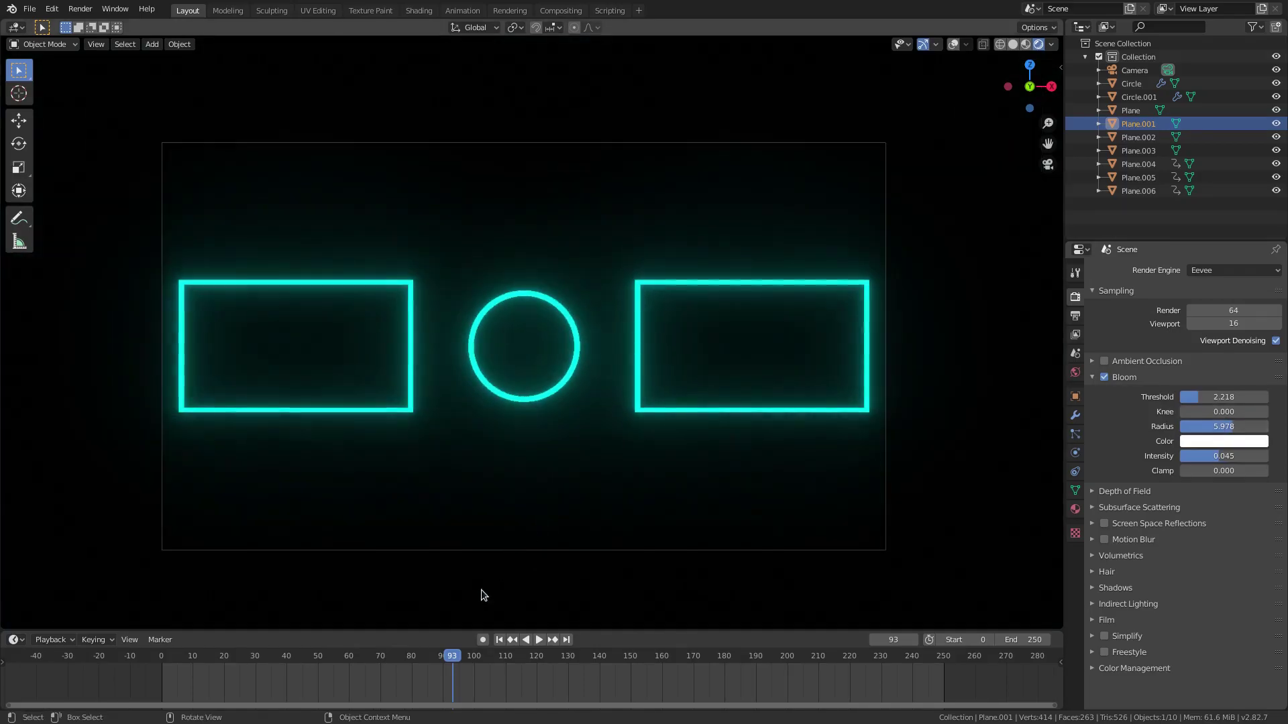
click(500, 641)
click(543, 640)
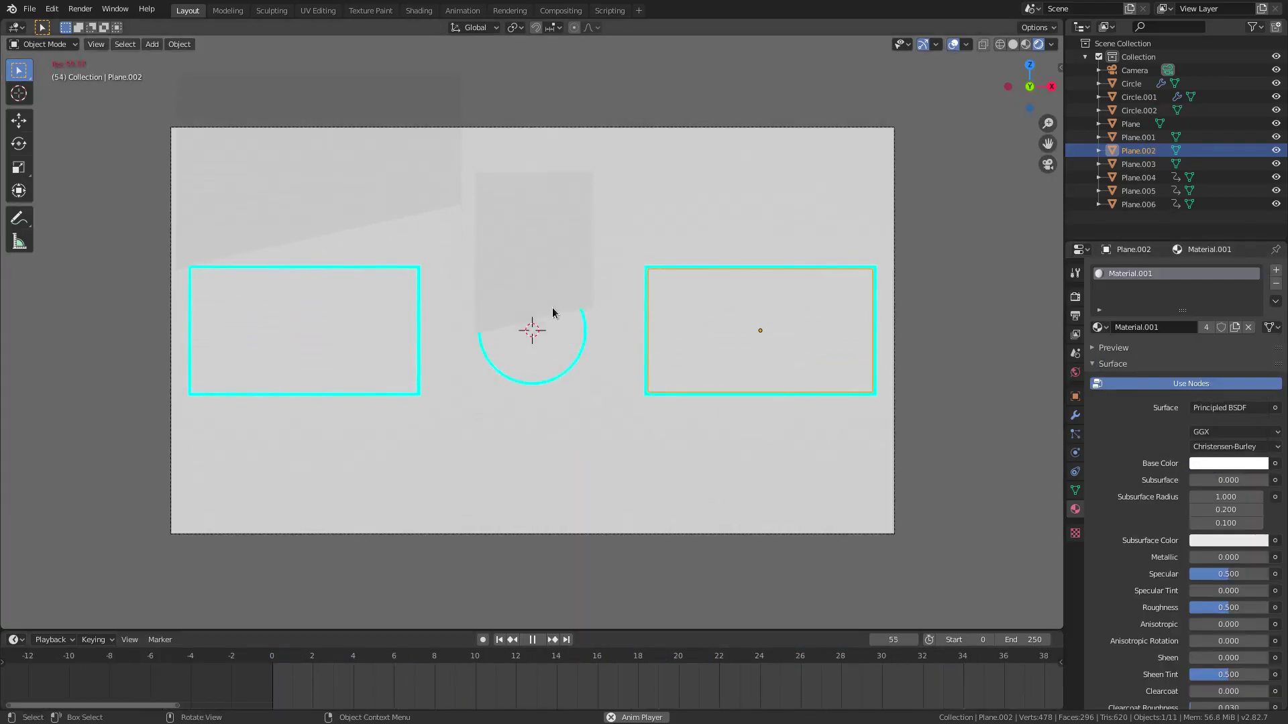
- Stop playback, pan the camera view down slightly and scrub back to frame 4
key(Home)
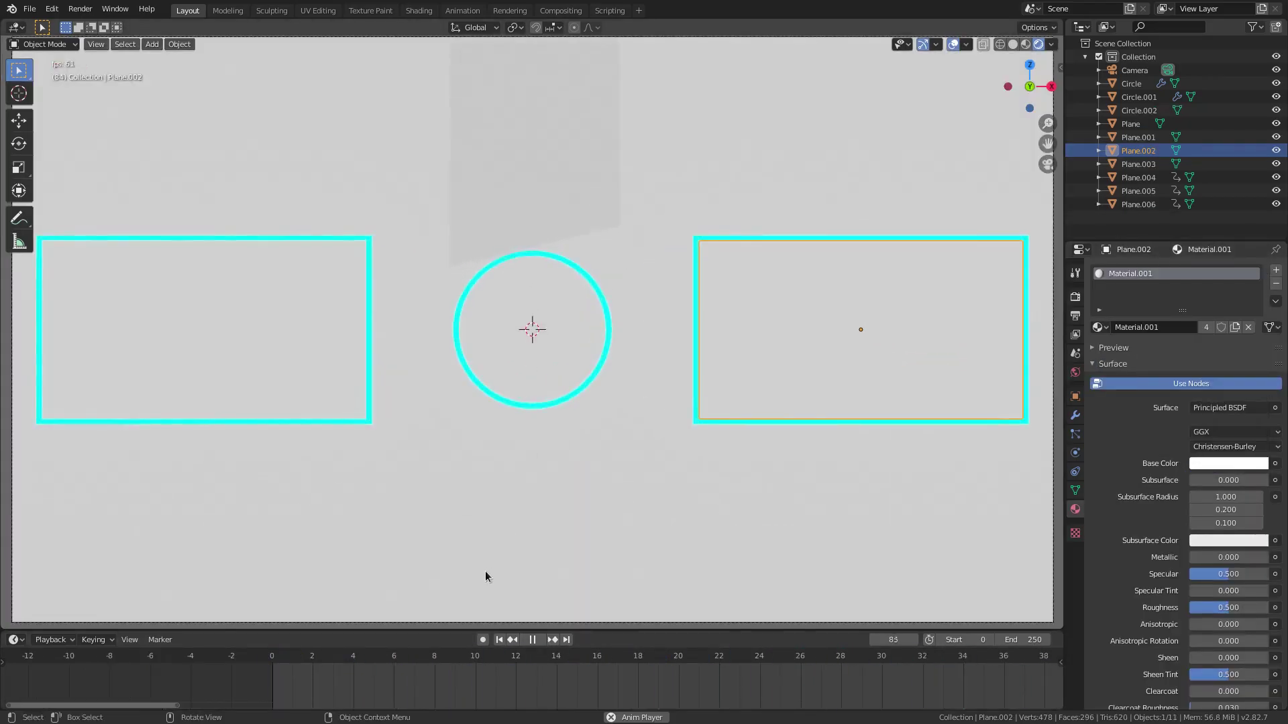
scroll(486, 577, down, 2)
click(531, 641)
scroll(544, 537, up, 1)
shift+middle_drag(560, 462, 561, 495)
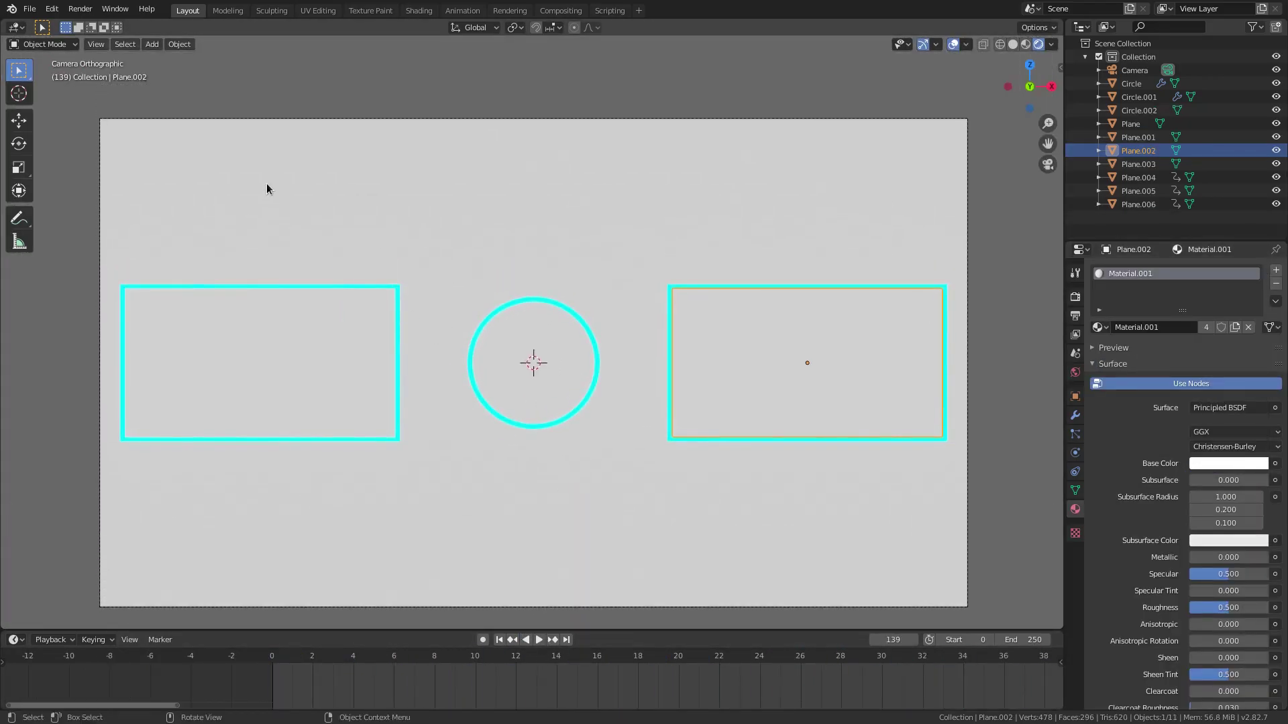
click(267, 189)
drag(332, 656, 354, 656)
- Select the three mask planes and assign the white Material.001
click(291, 352)
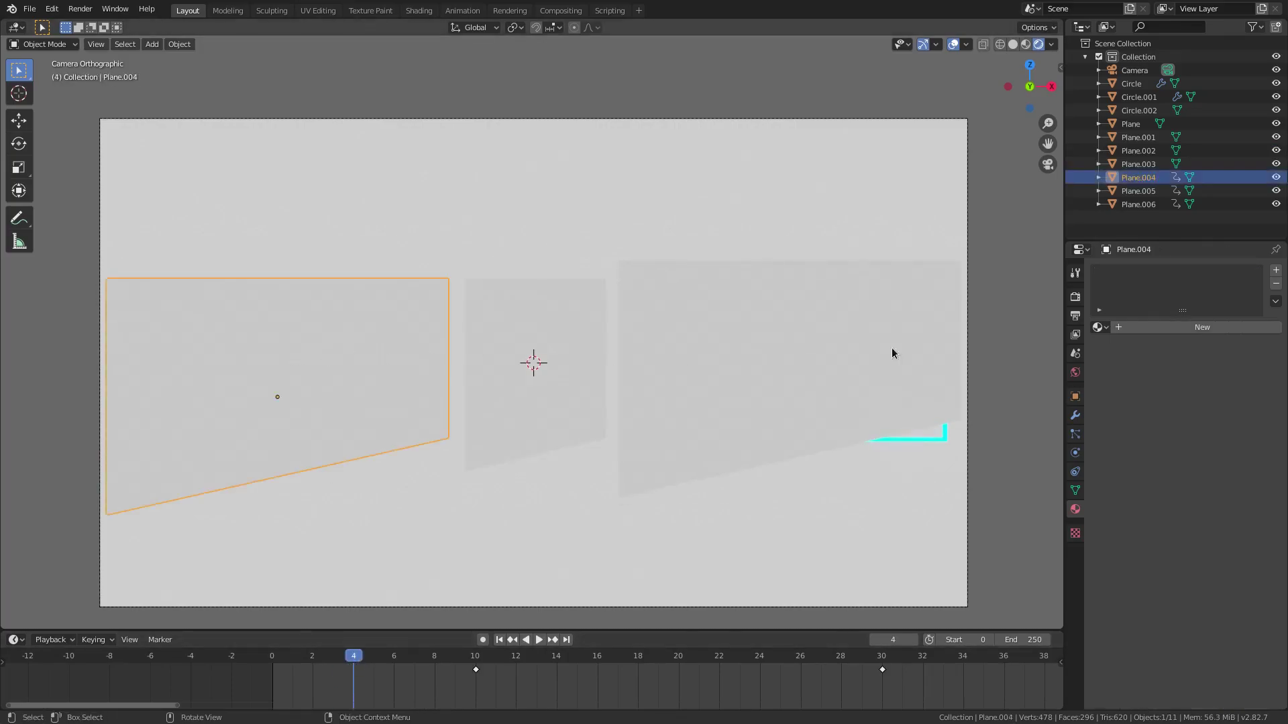
shift+click(545, 359)
shift+click(755, 305)
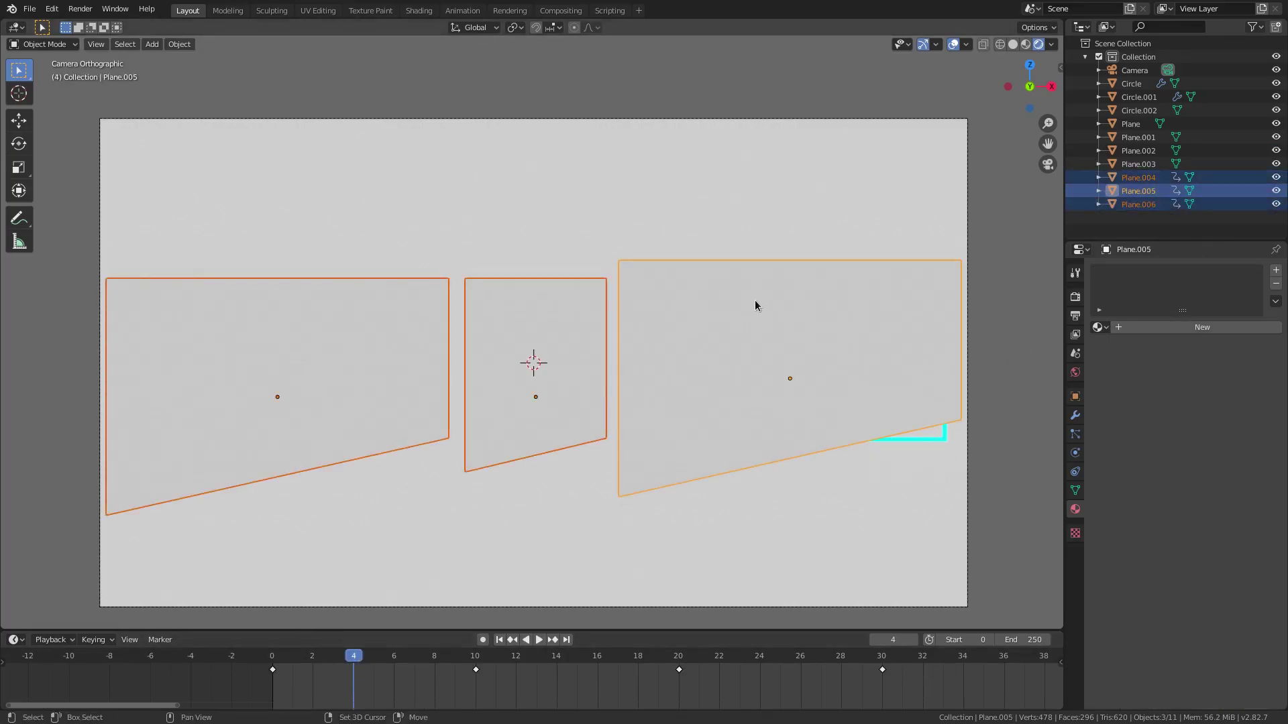
click(1098, 328)
click(1140, 365)
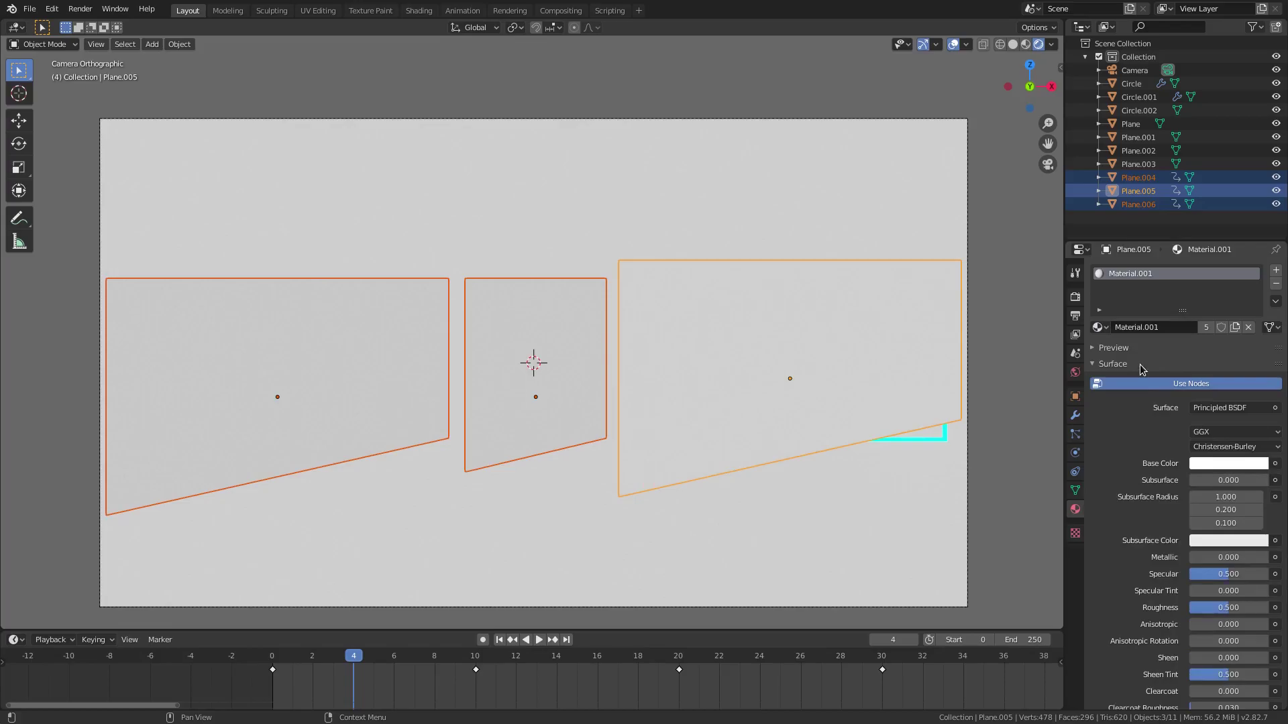
- Give the middle and left mask planes Material.001 individually, then check the right plane's white base colour
click(433, 329)
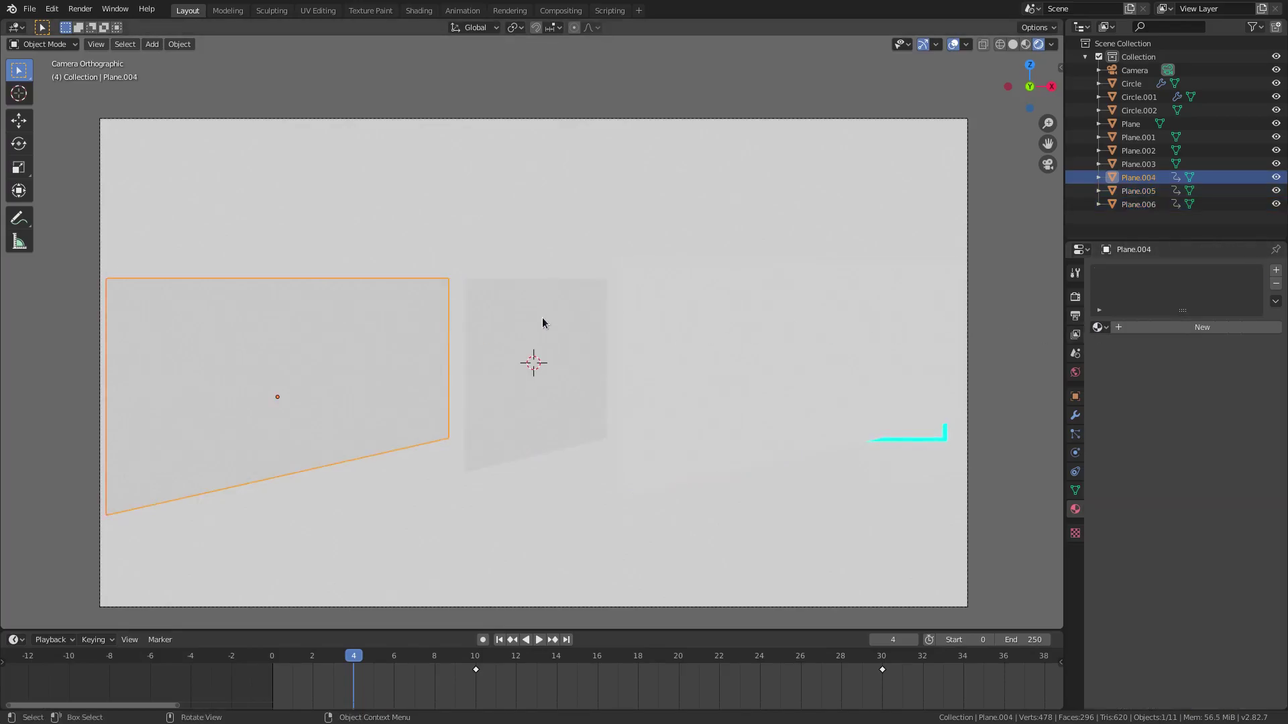
click(543, 321)
click(1102, 327)
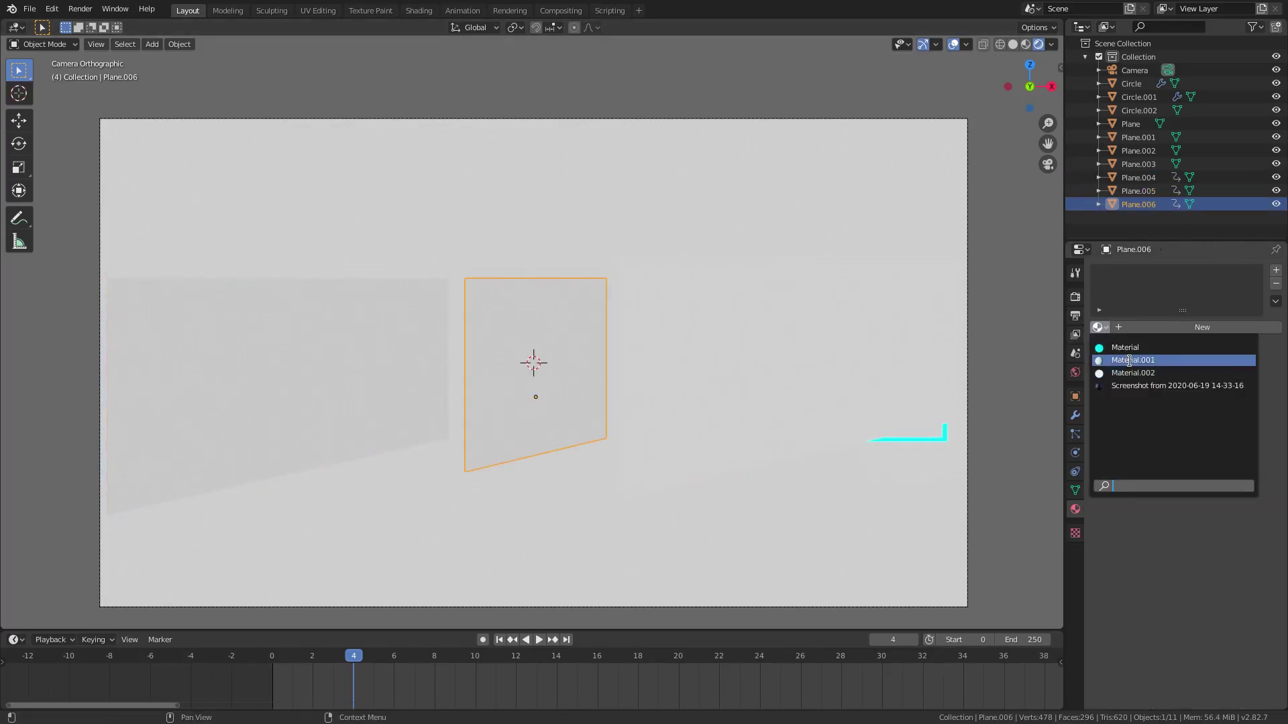
click(1127, 361)
click(281, 370)
click(1098, 327)
click(1114, 361)
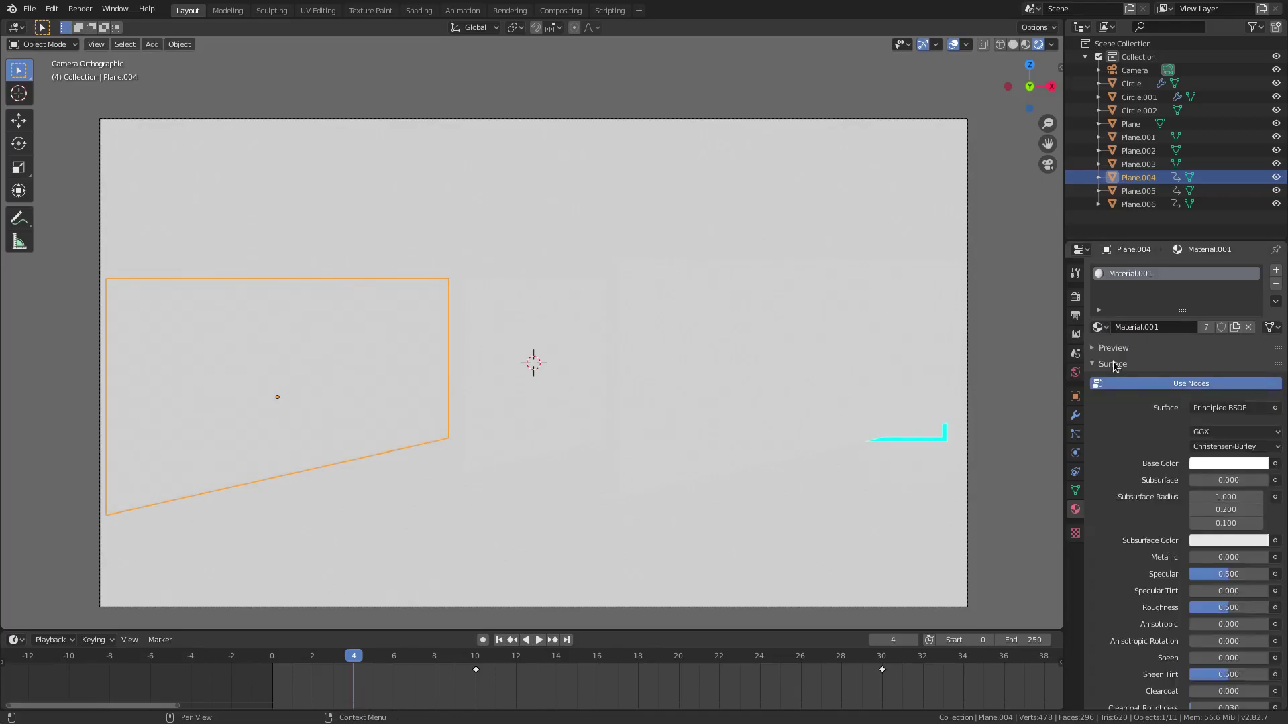
click(939, 396)
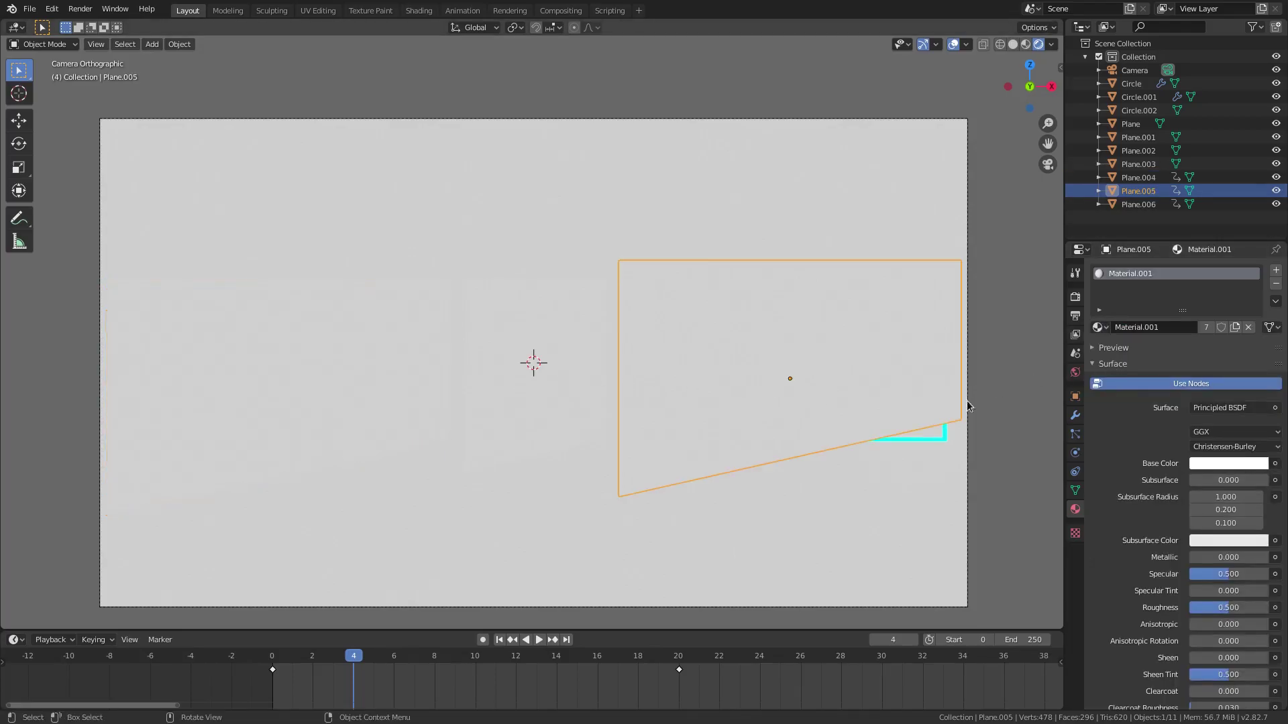
click(1228, 463)
- Switch the Color Management view transform from Filmic to Standard, select the Camera, and replay the reveal
click(1076, 298)
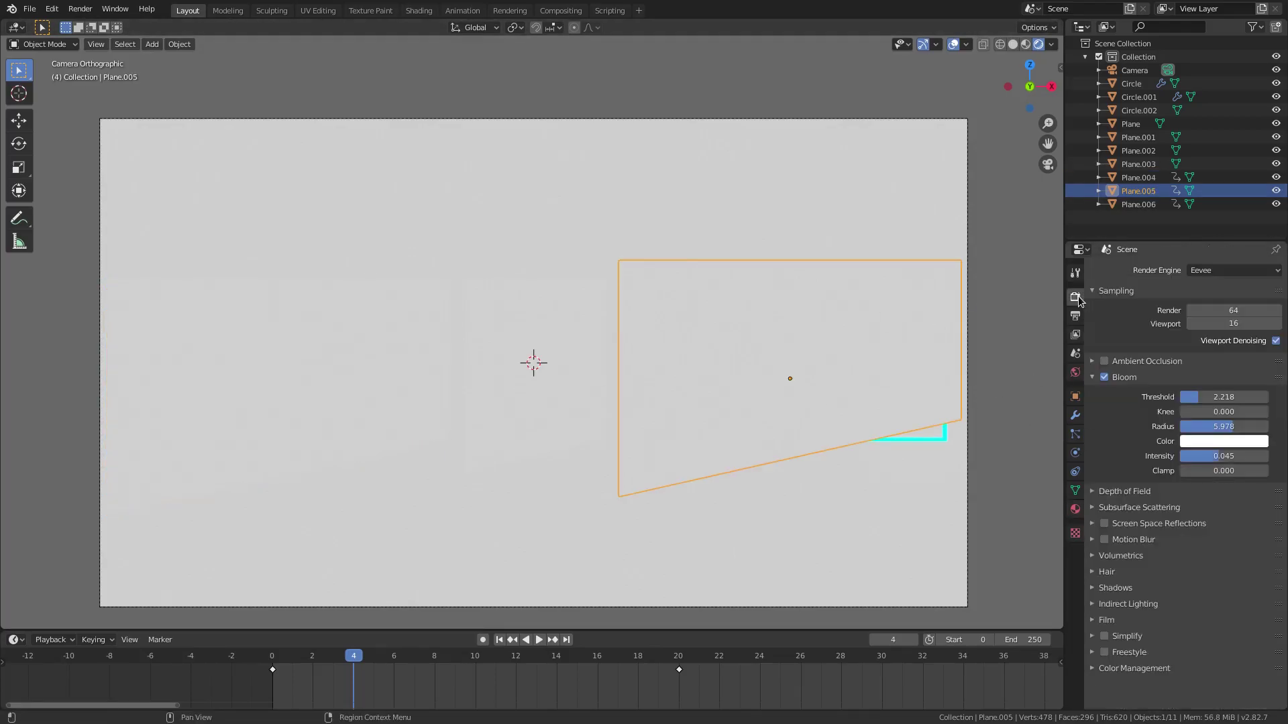
click(1133, 669)
scroll(1133, 669, down, 3)
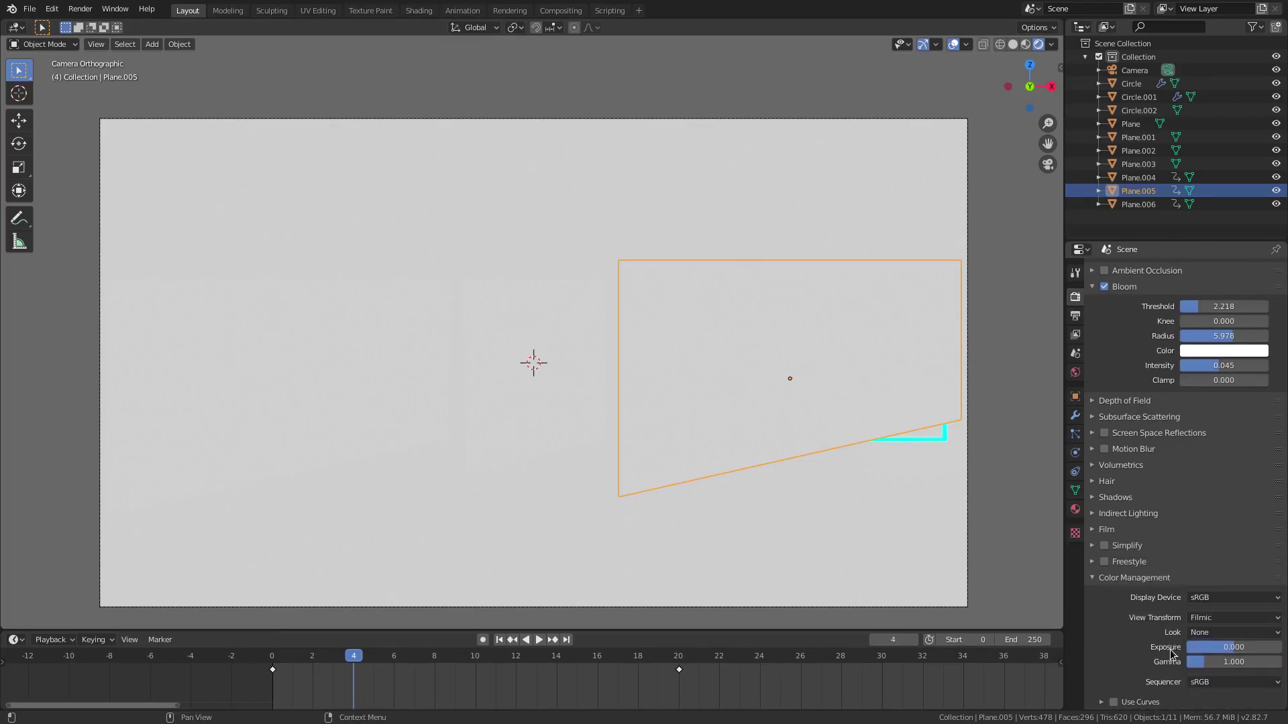
click(1221, 618)
click(1223, 634)
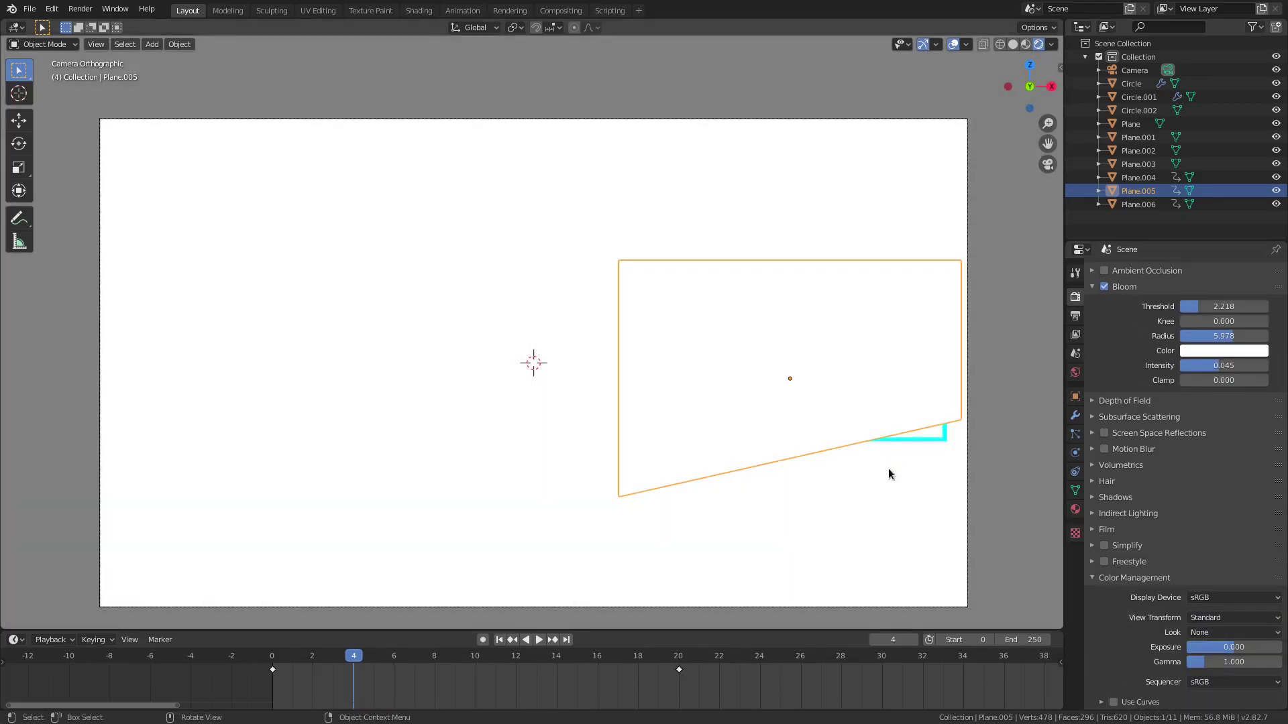
click(973, 520)
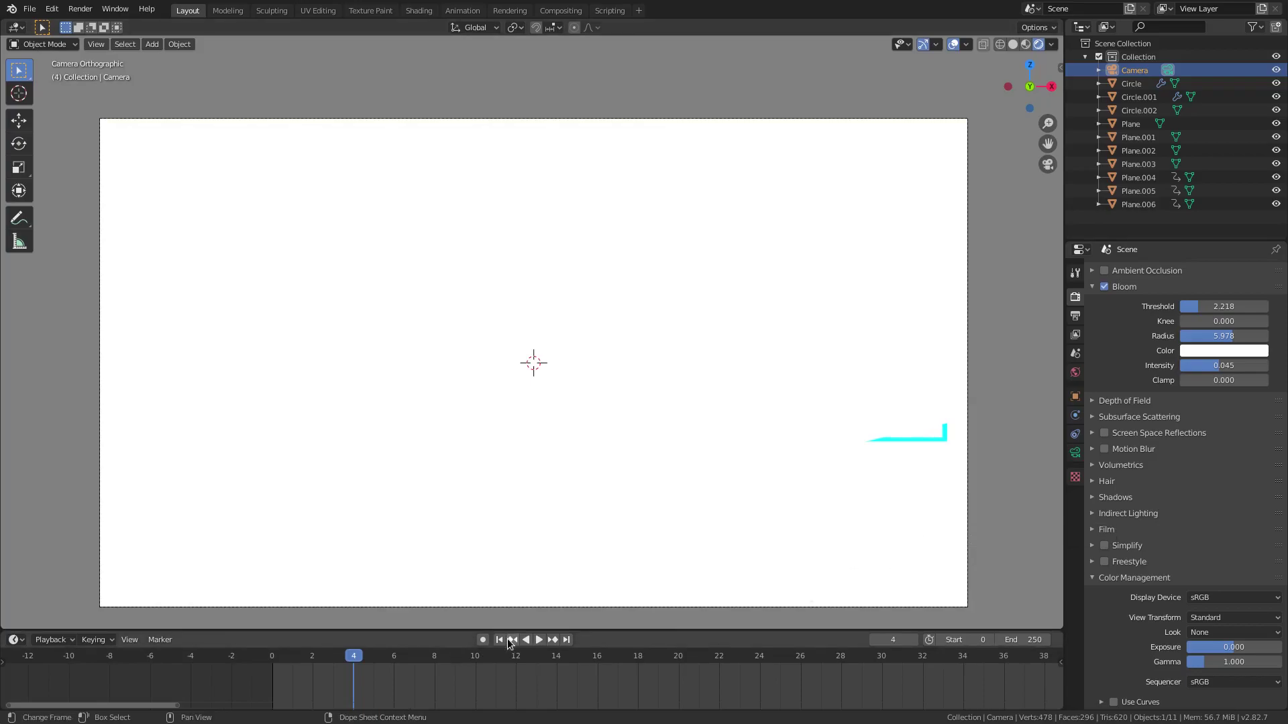
click(509, 641)
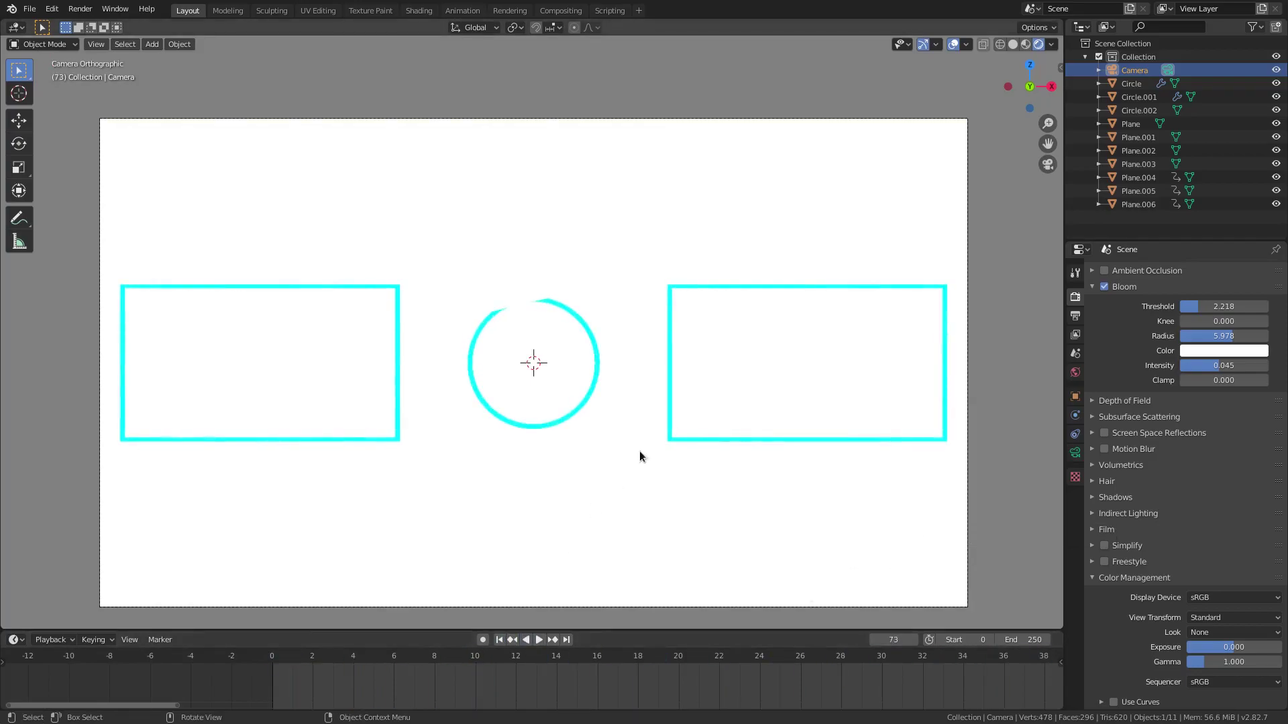
- Change the rectangle outline's emission colour from cyan back to pink
click(668, 427)
click(1075, 509)
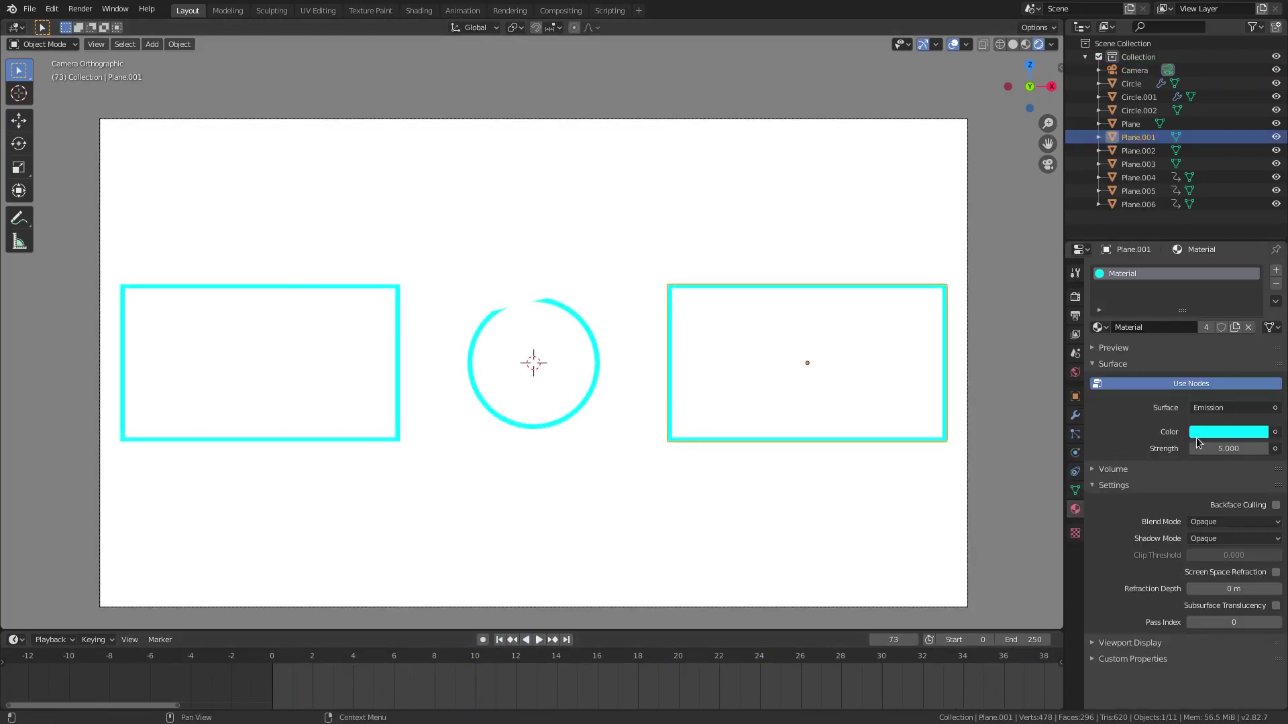
click(1228, 432)
drag(1223, 321, 1207, 332)
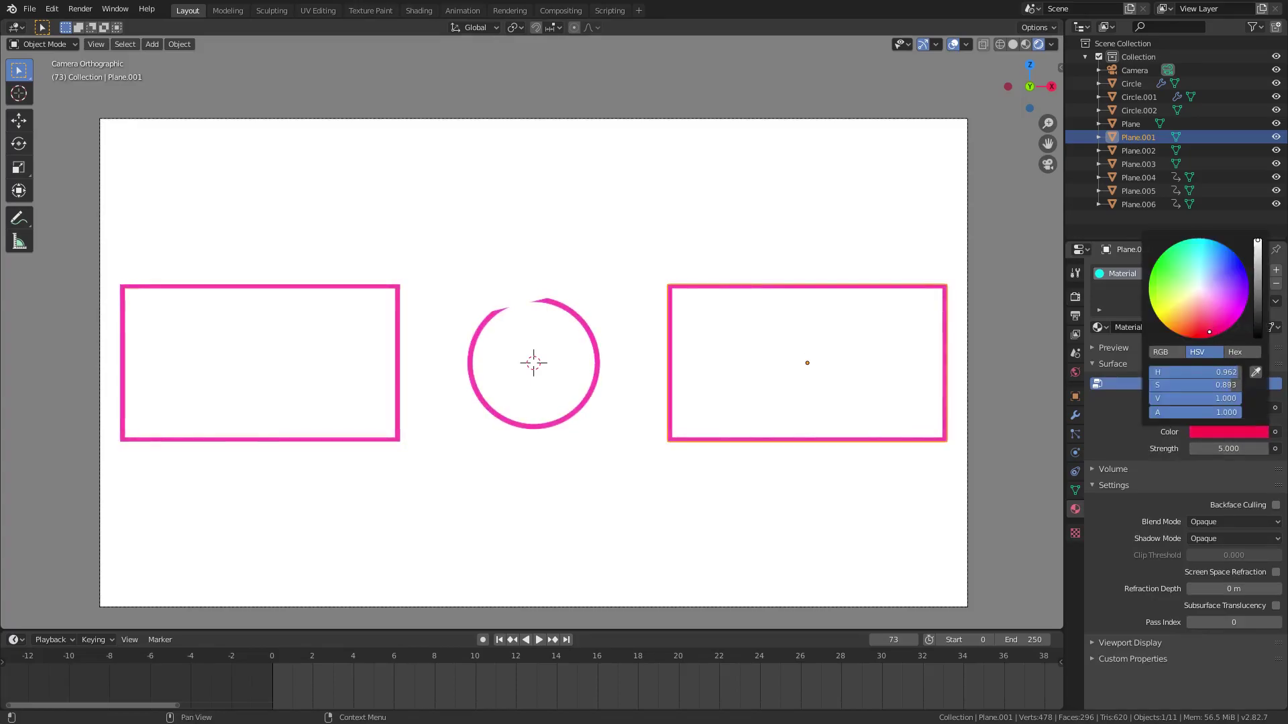
- Toggle Bloom off and on in the render settings to compare the glow
click(1075, 296)
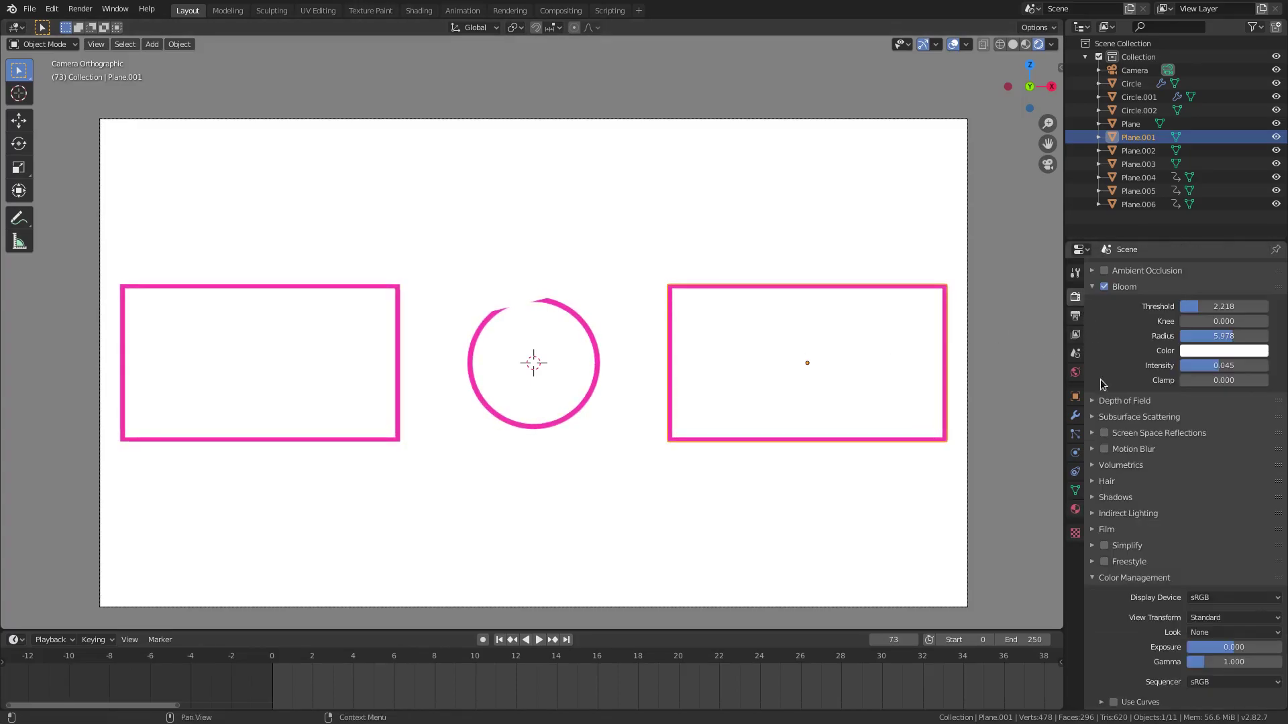
click(1104, 286)
click(1104, 286)
click(1104, 287)
click(1104, 287)
click(1104, 286)
click(1093, 289)
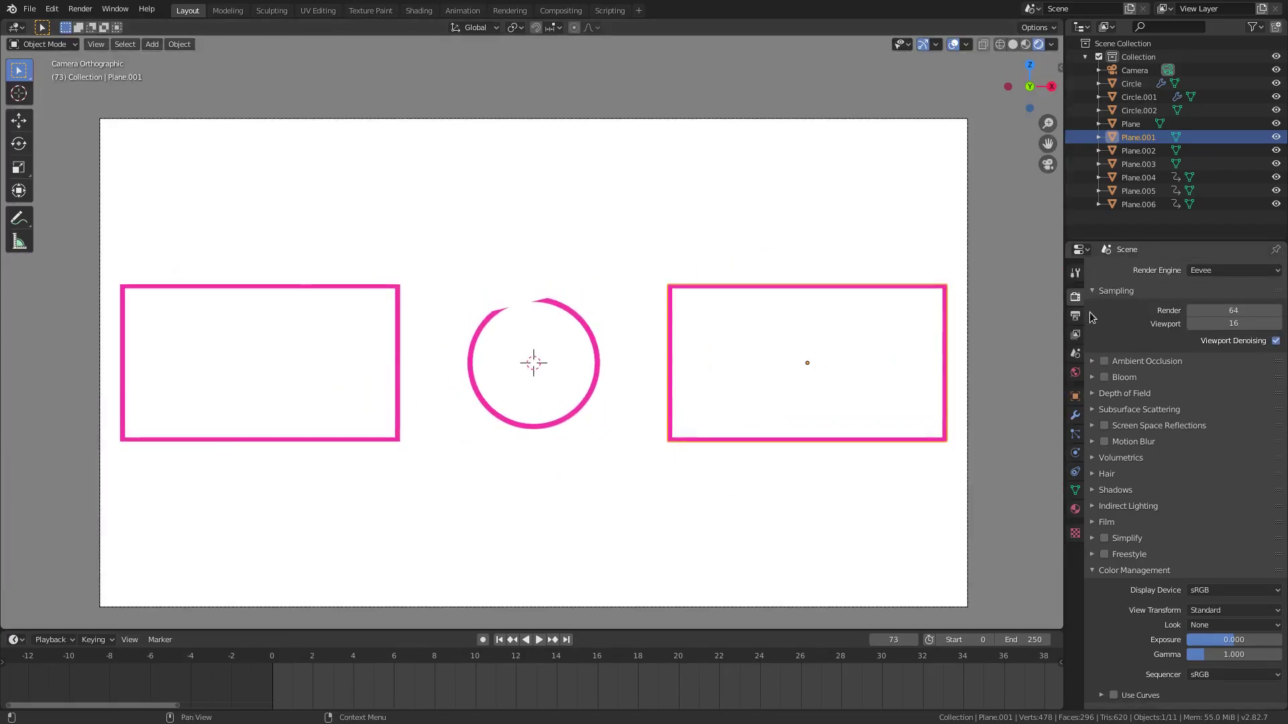
- Re-enable Bloom and set threshold 0.875, intensity 0.100 and radius 5.082
click(1102, 379)
click(1093, 378)
drag(1191, 398, 1188, 399)
drag(1221, 456, 1215, 427)
scroll(835, 416, up, 3)
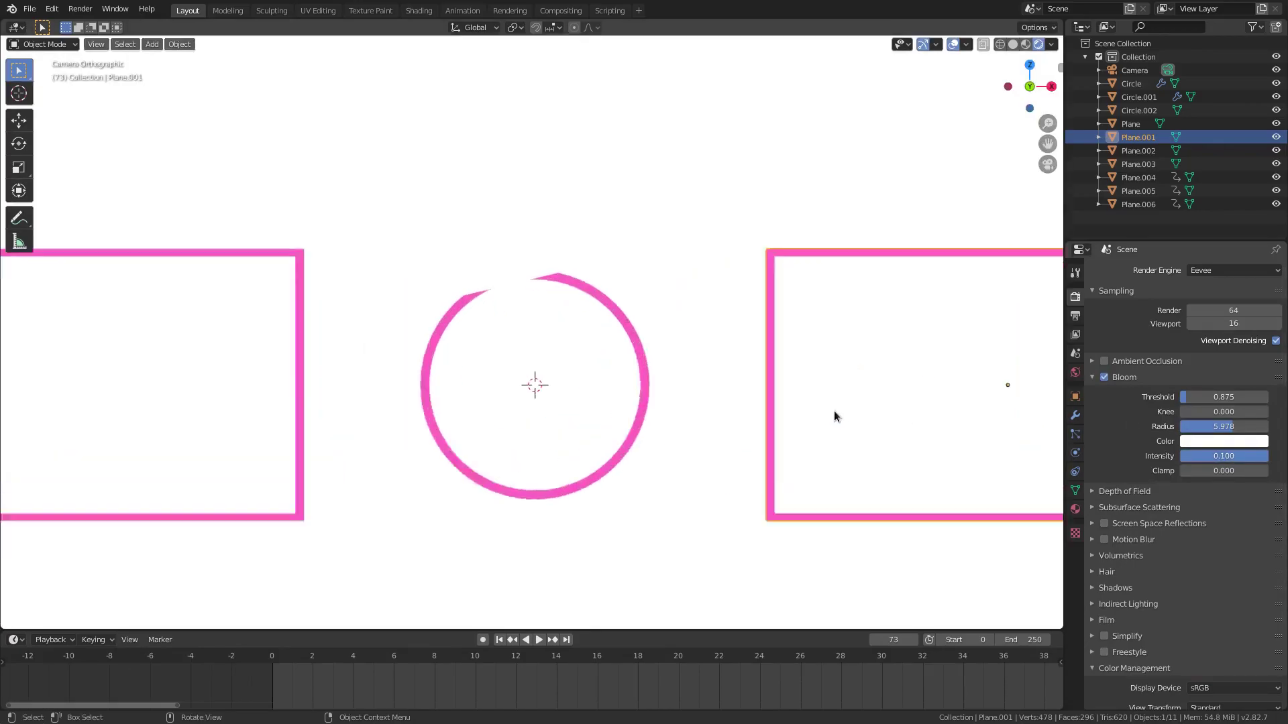
scroll(835, 412, up, 1)
scroll(856, 488, down, 4)
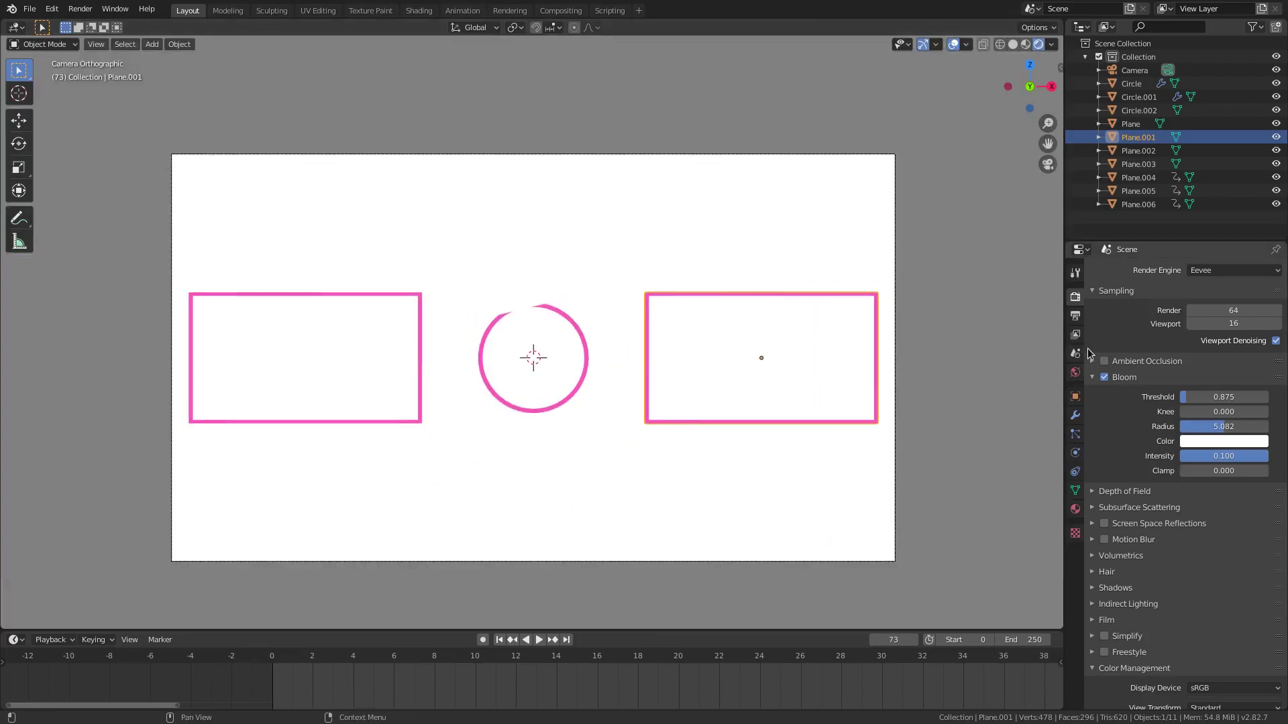
click(1093, 378)
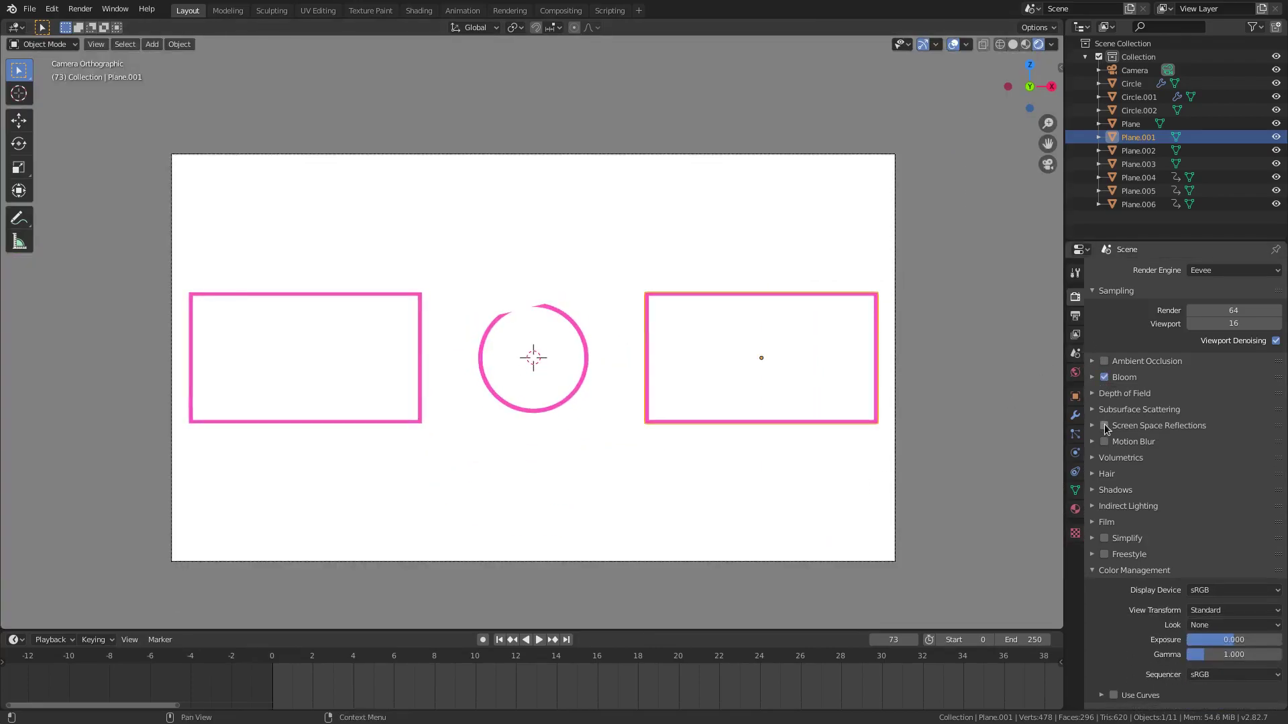
- Select the Camera, play the reveal from the start and stop at frame 31
click(807, 563)
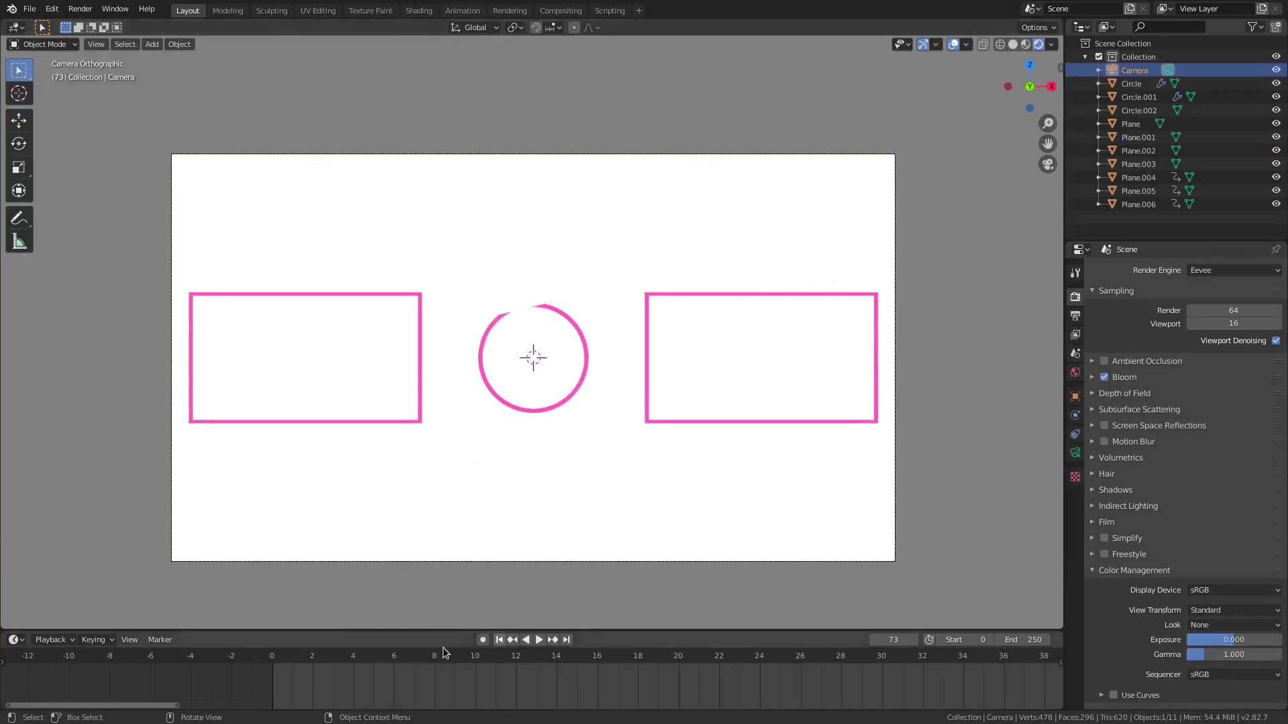
click(499, 640)
click(538, 640)
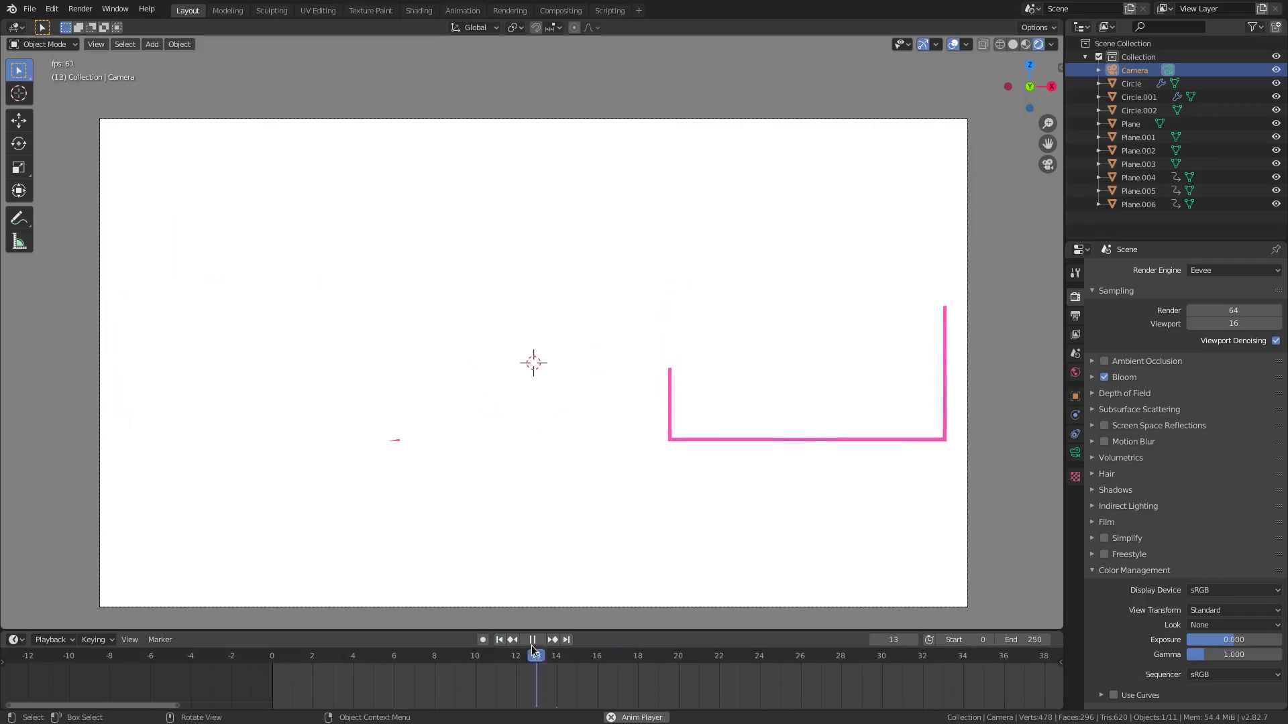
key(space)
- Select the left mask plane and rectangles and test grab moves, cancelling each to keep positions
click(283, 332)
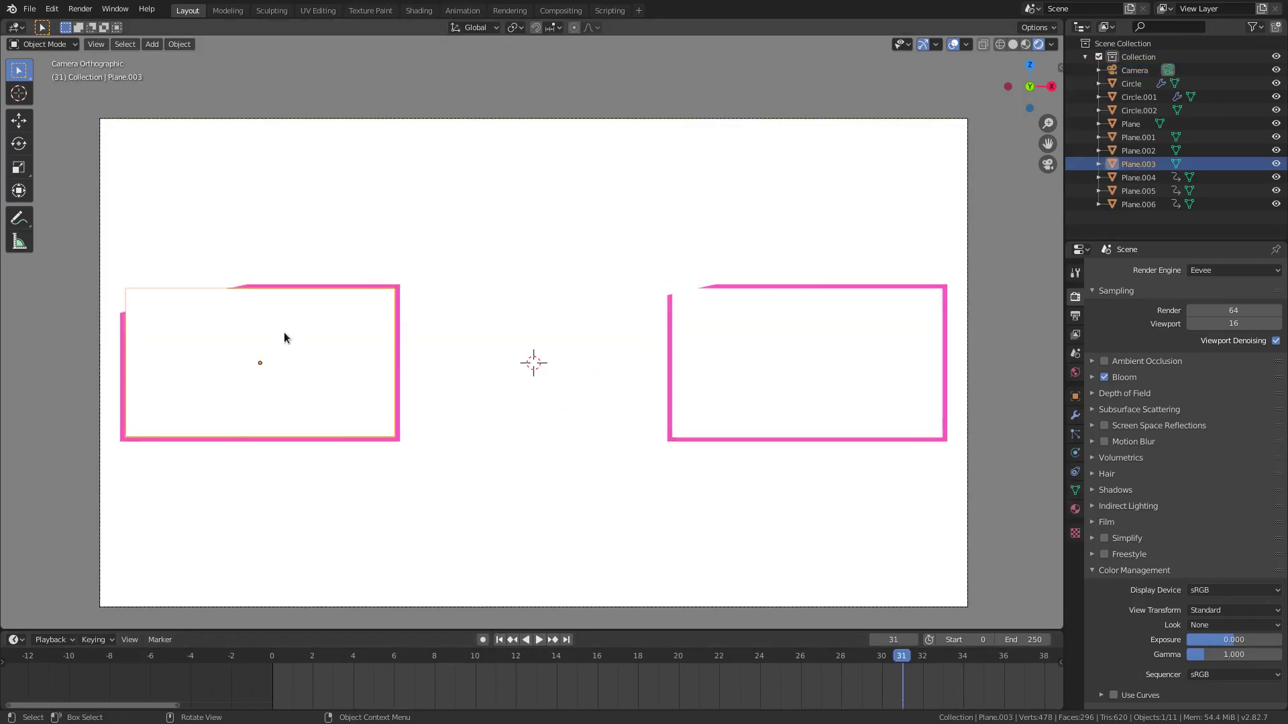
shift+click(343, 280)
key(g)
key(x)
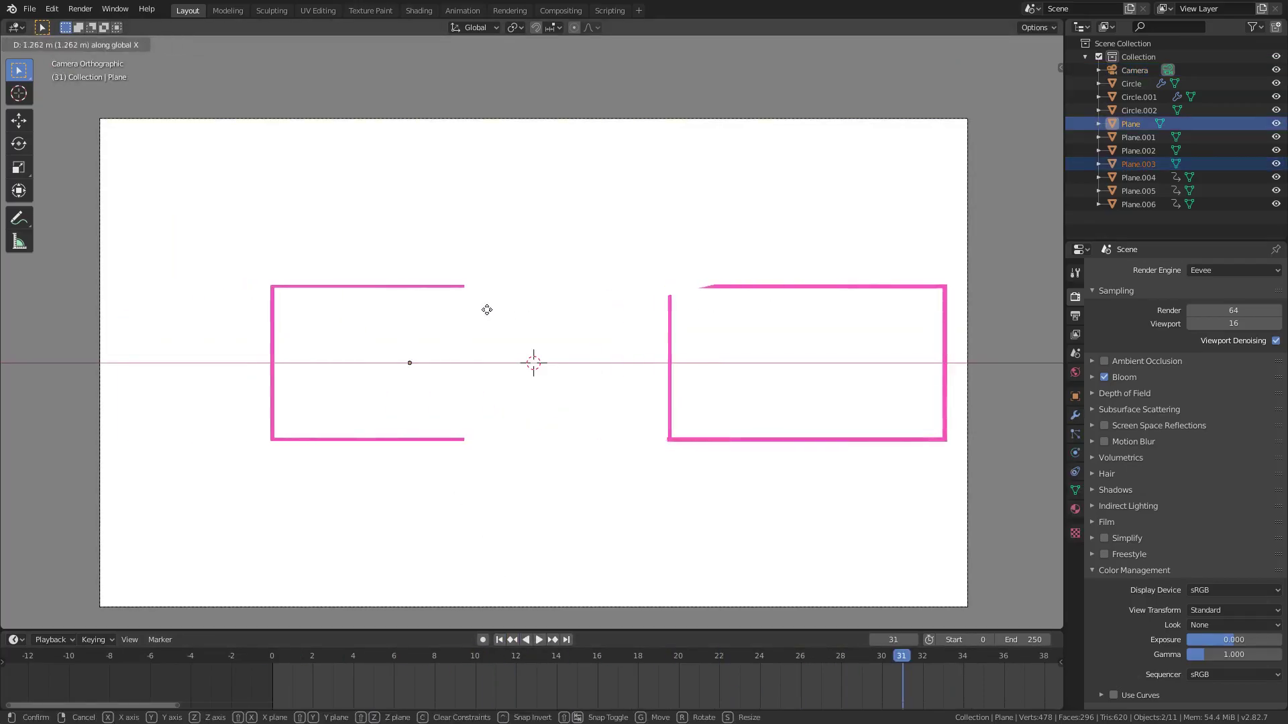
key(Escape)
key(g)
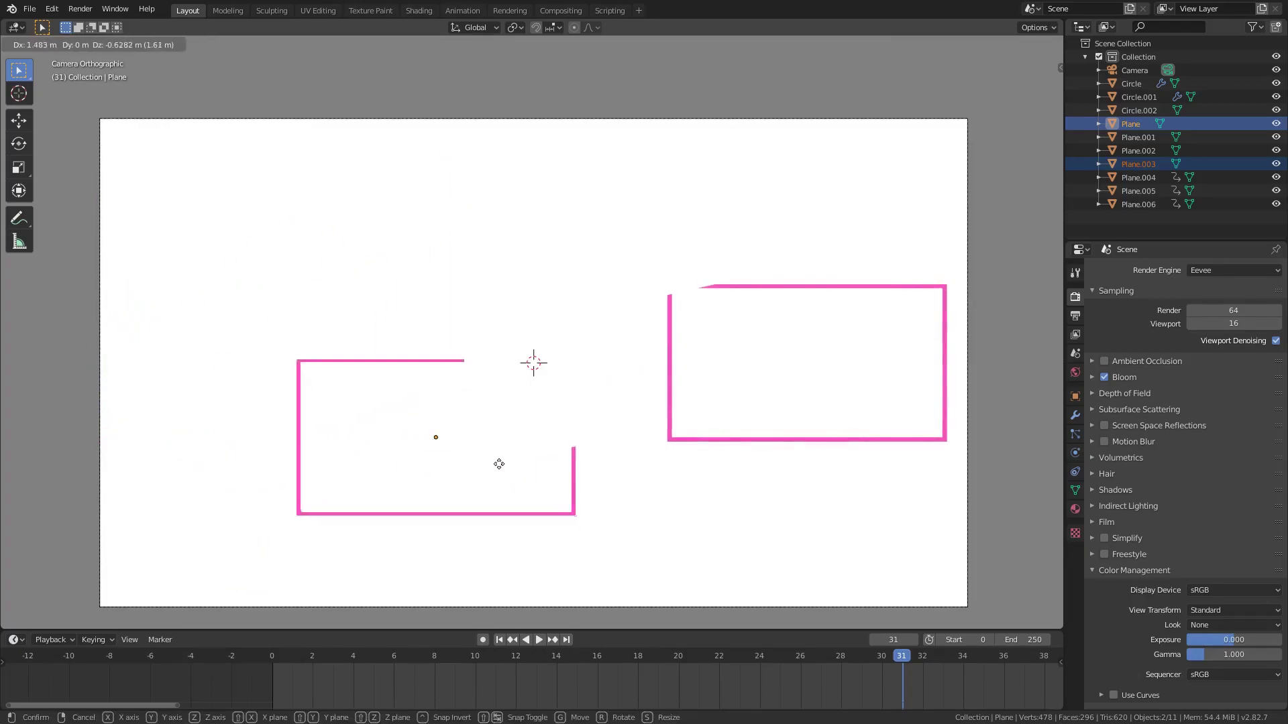
key(Escape)
shift+click(272, 229)
key(g)
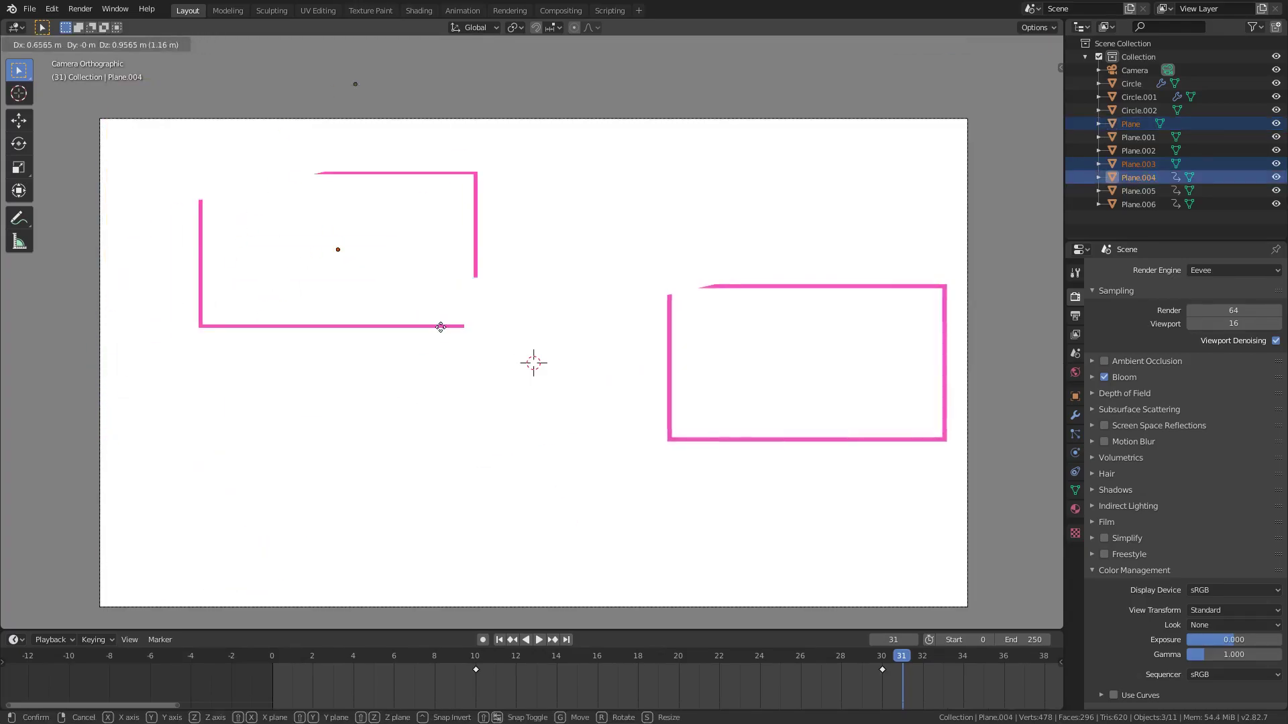
key(Escape)
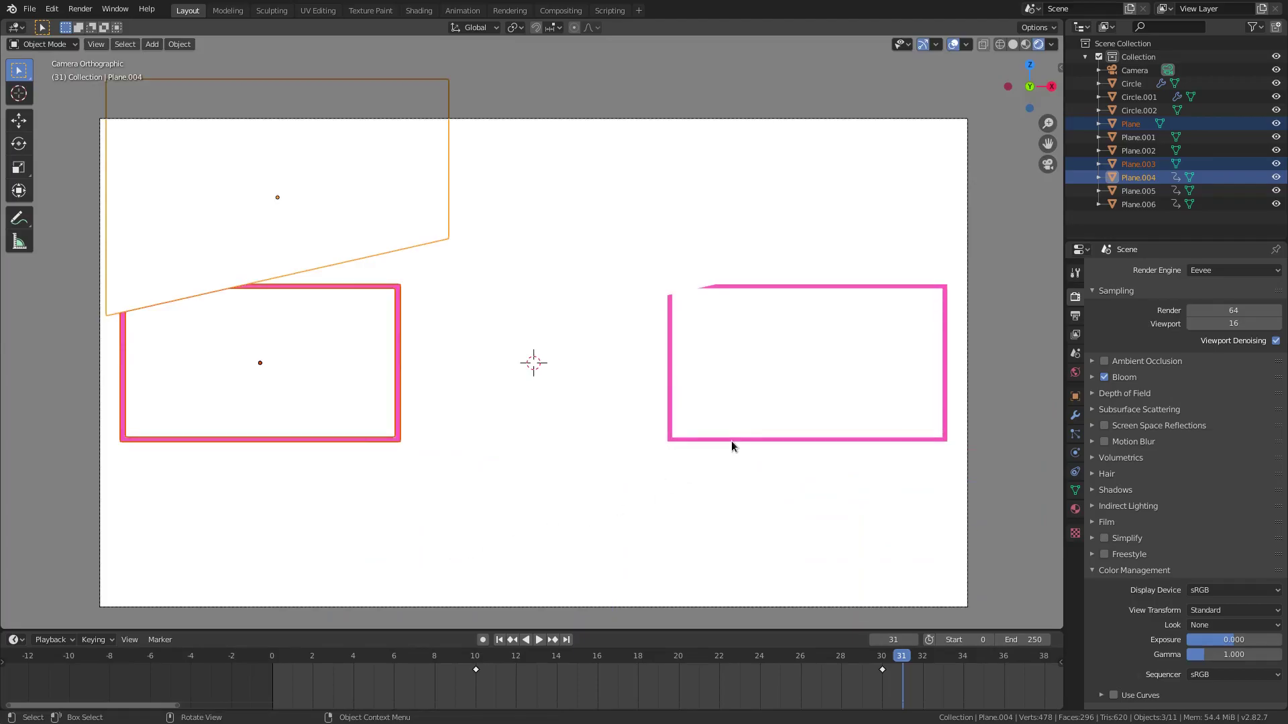
- Replay the reveal from frame 0 with the camera selected and viewport overlays hidden
click(499, 639)
click(539, 638)
click(552, 607)
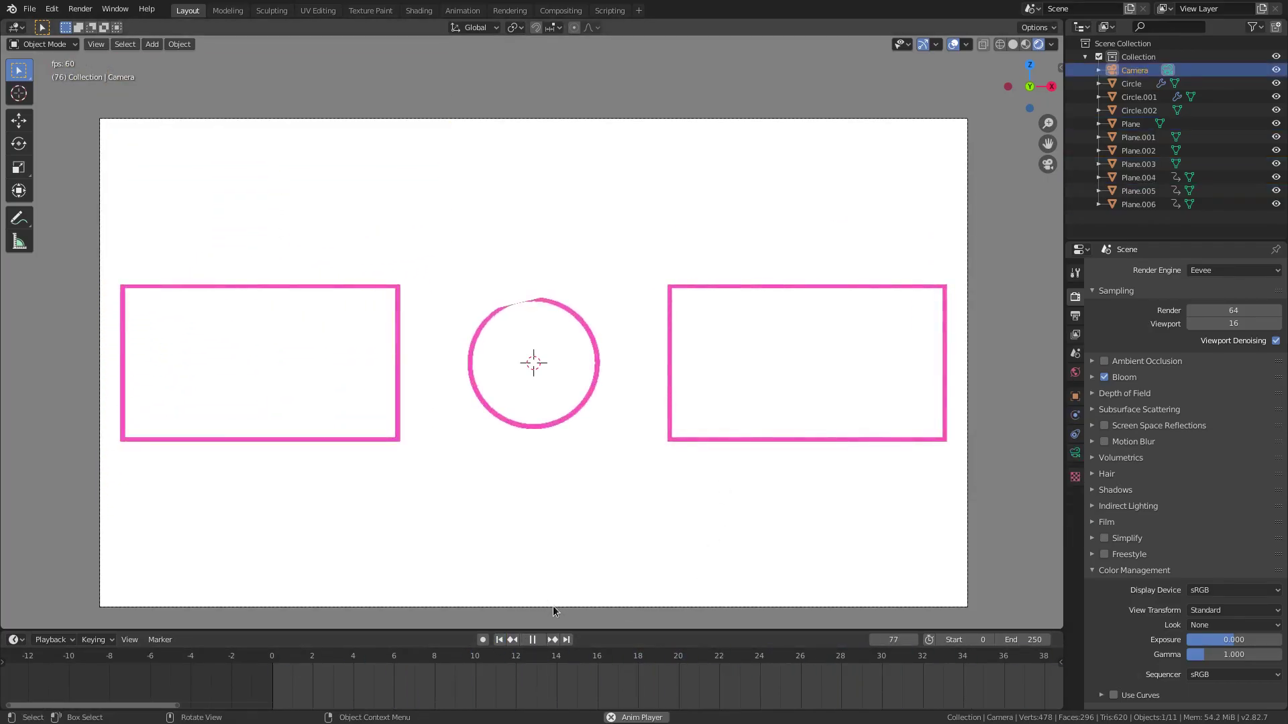
click(952, 43)
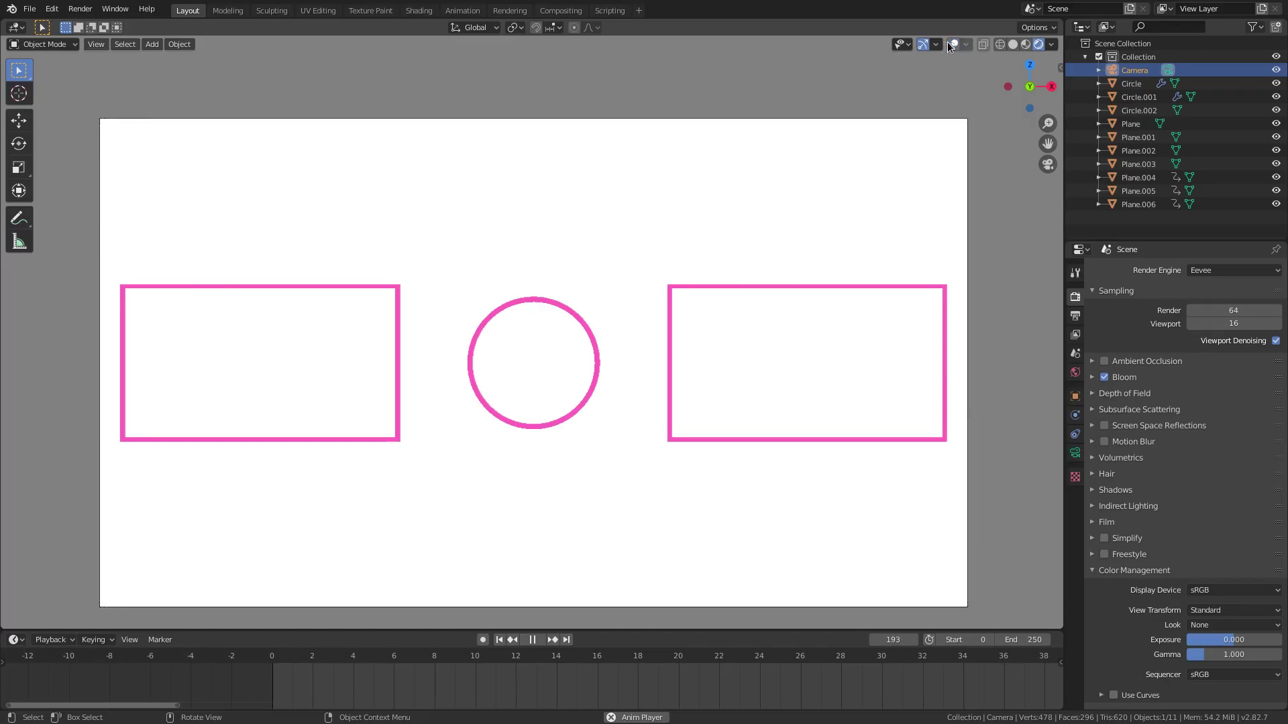